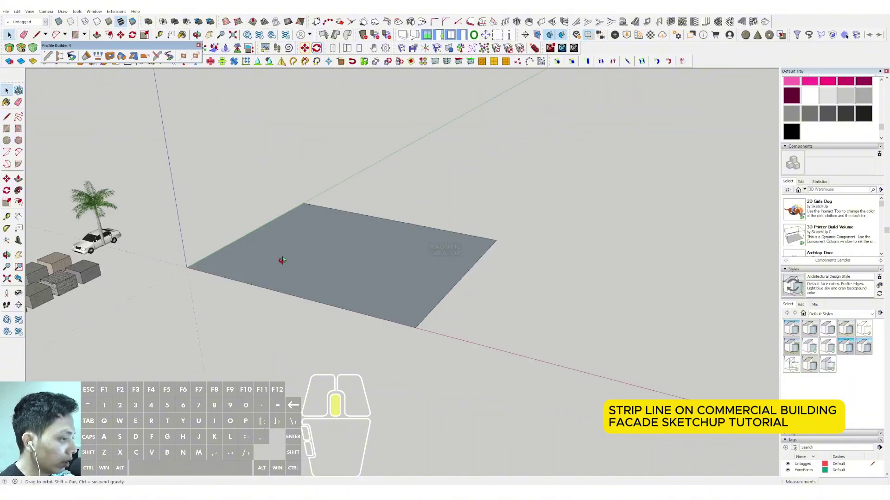
Step: Draw two perpendicular lines on the rectangle outlining a corner notch near the origin, about 3.3 m deep
{"action": "middle_click_drag", "start_coordinate": [231, 263], "coordinate": [123, 200]}
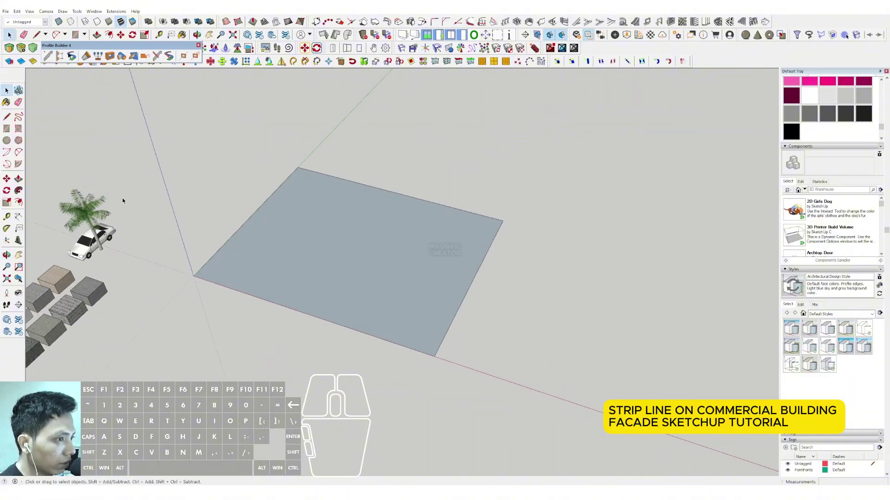
{"action": "left_click", "coordinate": [8, 117]}
{"action": "scroll", "coordinate": [217, 252], "scroll_direction": "up", "scroll_amount": 1}
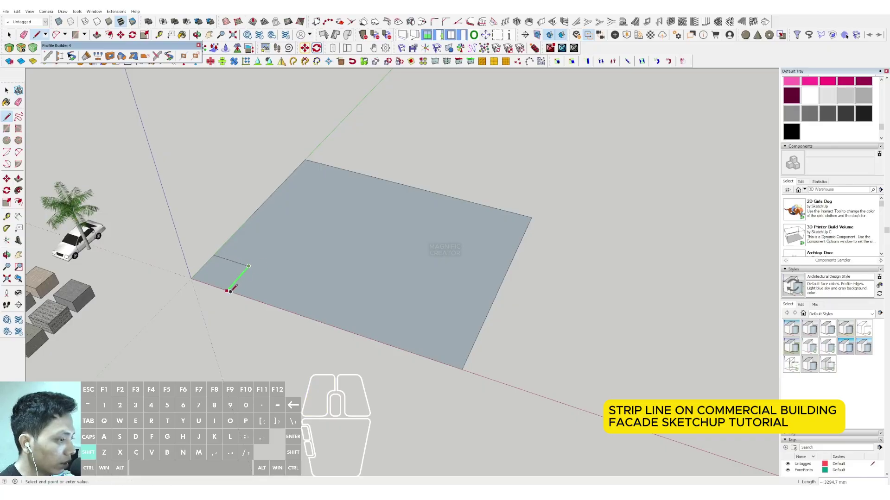
{"action": "left_click", "coordinate": [228, 291]}
{"action": "key", "text": "space"}
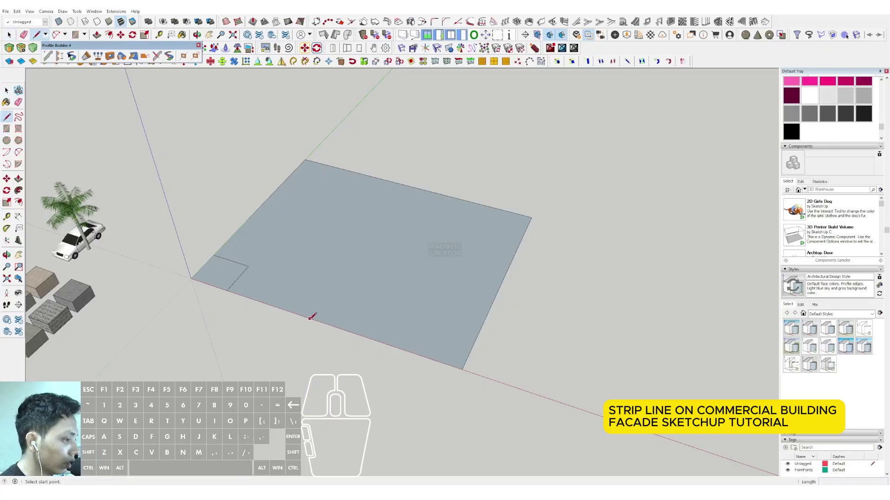
Step: Draw a stepped zigzag line across the face from the edge on the red axis to the adjacent far side edge
{"action": "left_click", "coordinate": [319, 321]}
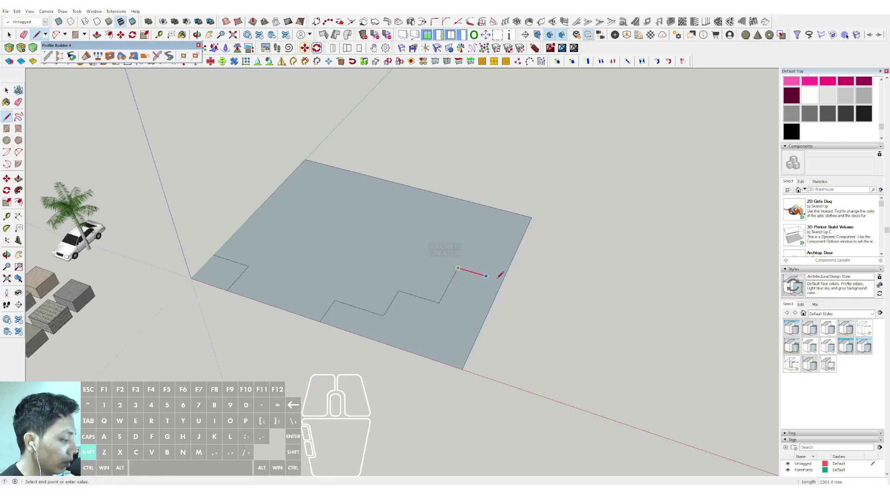
{"action": "key", "text": "space"}
{"action": "scroll", "coordinate": [503, 281], "scroll_direction": "down", "scroll_amount": 1}
{"action": "scroll", "coordinate": [484, 306], "scroll_direction": "up", "scroll_amount": 1}
Step: Erase the outer edges around the corner notch and the stepped area so only the staggered floor outline is left
{"action": "key", "text": "e"}
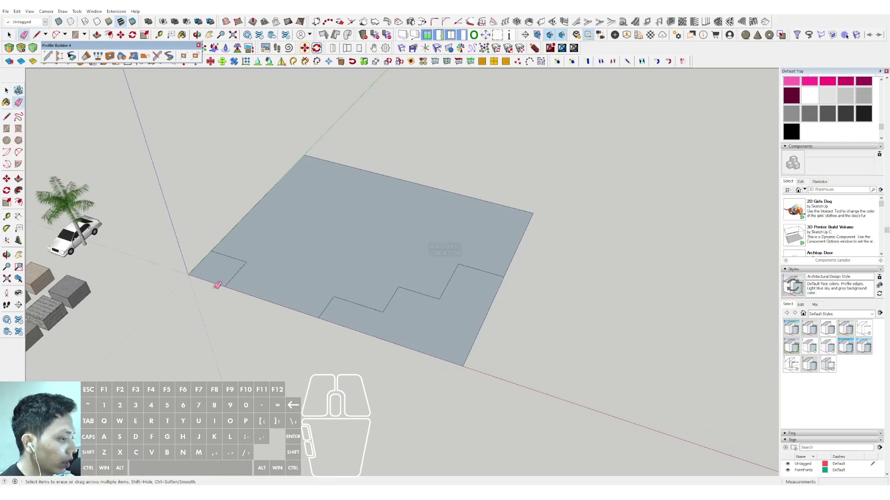
{"action": "scroll", "coordinate": [218, 285], "scroll_direction": "up", "scroll_amount": 3}
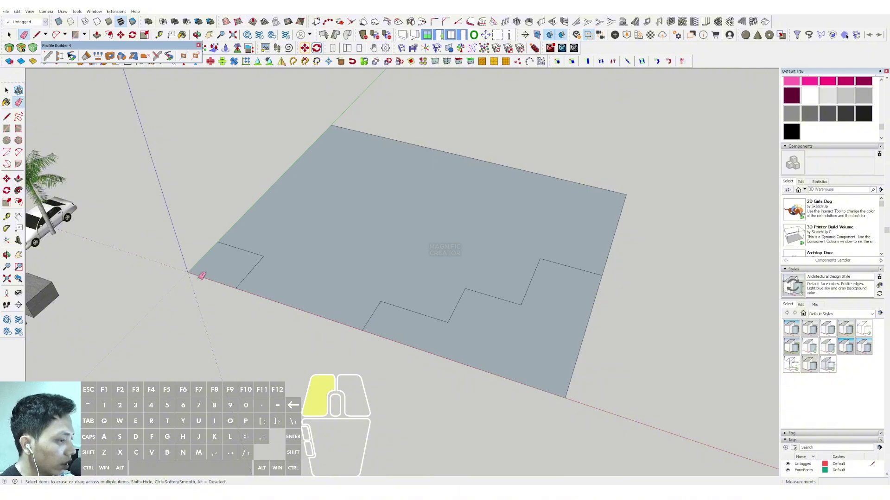
{"action": "left_click", "coordinate": [202, 276]}
{"action": "left_click", "coordinate": [502, 384]}
{"action": "scroll", "coordinate": [408, 301], "scroll_direction": "down", "scroll_amount": 3}
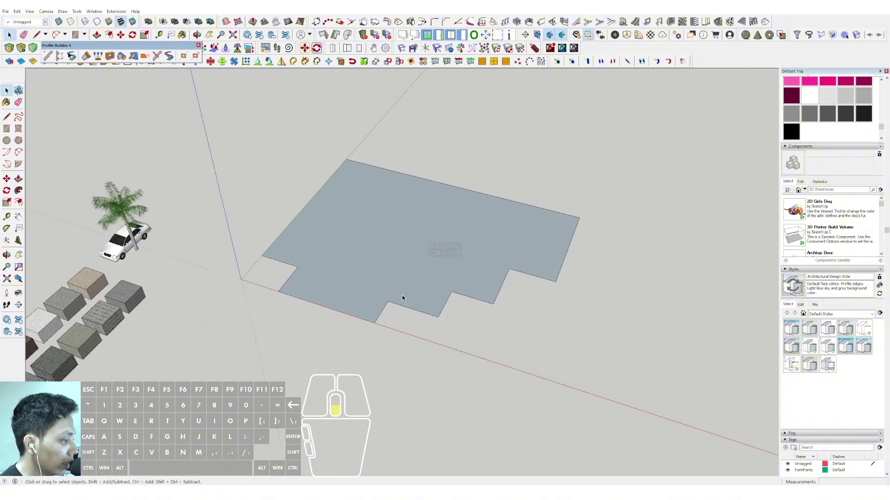
Step: Push/Pull the staggered floor face upward about 1.2 m into a slab
{"action": "scroll", "coordinate": [404, 256], "scroll_direction": "up", "scroll_amount": 3}
{"action": "key", "text": "space"}
{"action": "middle_click_drag", "start_coordinate": [316, 309], "coordinate": [314, 298]}
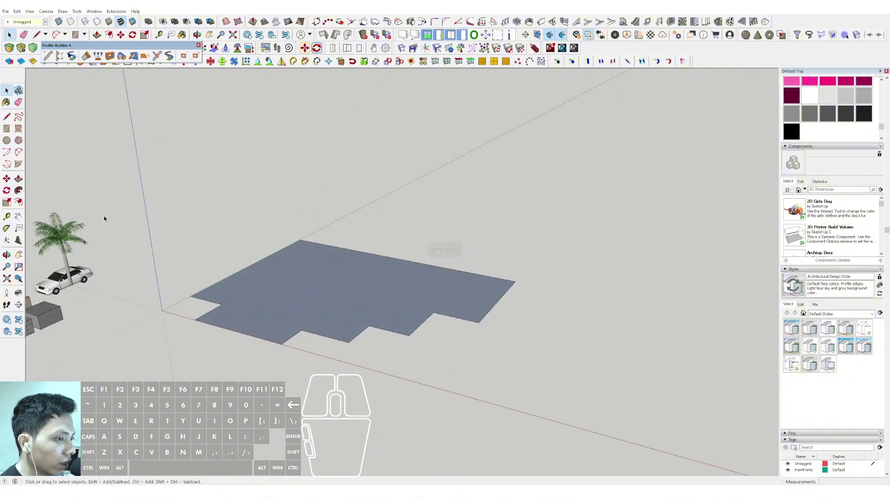
{"action": "left_click", "coordinate": [18, 180]}
{"action": "left_click", "coordinate": [298, 288]}
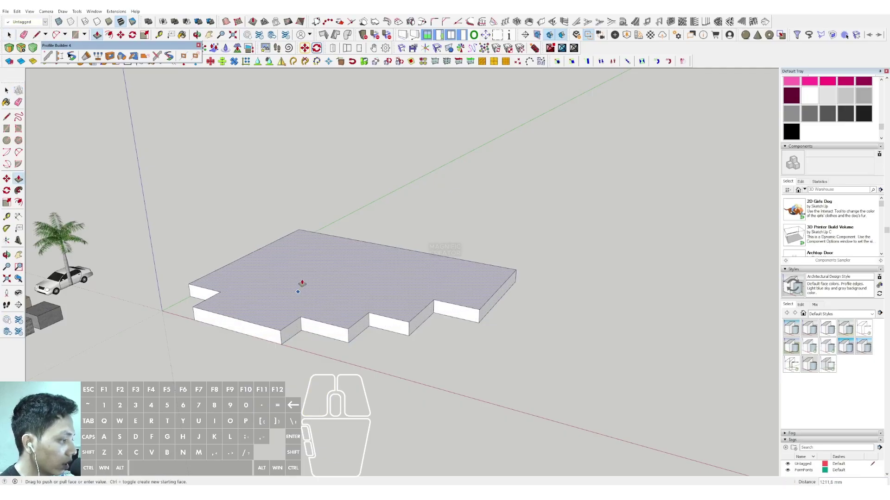
Step: Select the whole extruded slab and make it a group
{"action": "mouse_move", "coordinate": [303, 284]}
{"action": "middle_mouse_down"}
{"action": "mouse_move", "coordinate": [317, 285]}
{"action": "mouse_move", "coordinate": [297, 277]}
{"action": "middle_mouse_up"}
{"action": "triple_click", "coordinate": [296, 277]}
{"action": "right_click", "coordinate": [297, 277]}
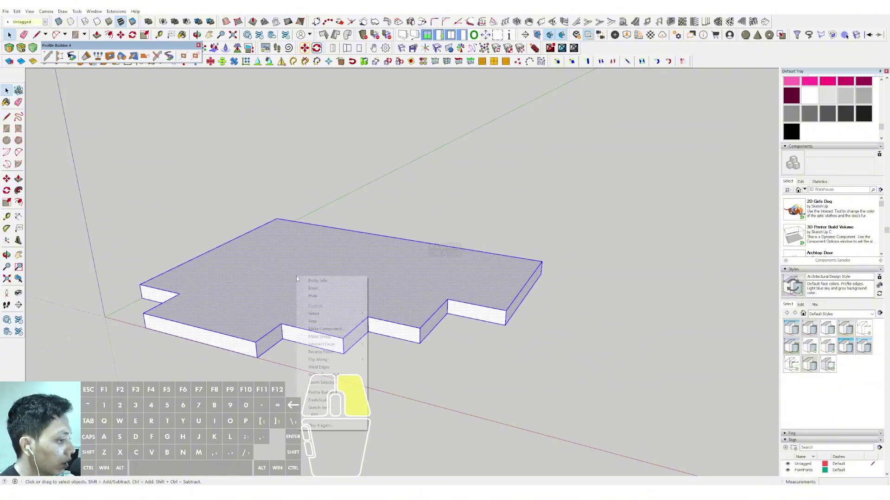
{"action": "left_click", "coordinate": [324, 336]}
Step: Paint the slab group with the light grey Color M02 from the Colors collection
{"action": "scroll", "coordinate": [830, 195], "scroll_direction": "up", "scroll_amount": 3}
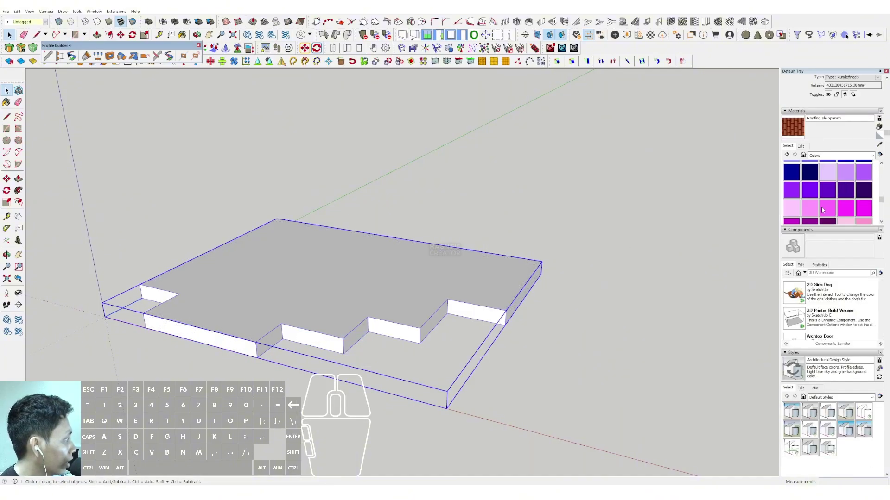
{"action": "left_click", "coordinate": [846, 180]}
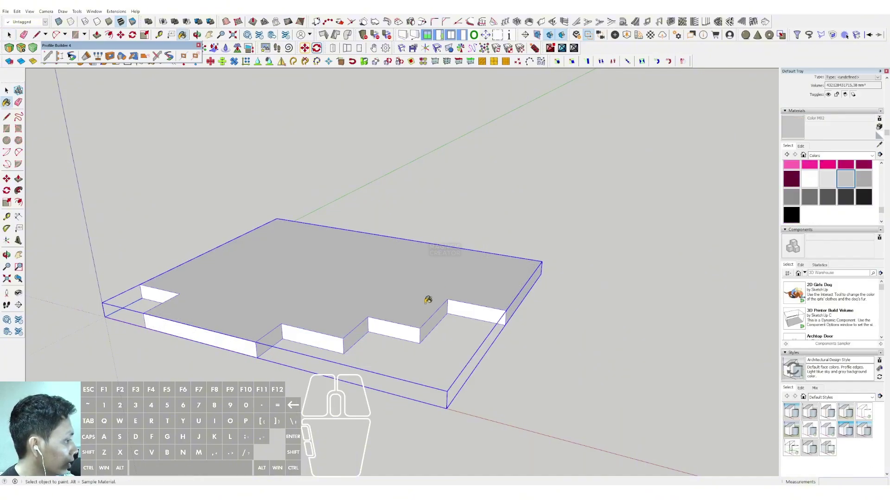
{"action": "left_click", "coordinate": [424, 301]}
{"action": "mouse_move", "coordinate": [424, 301]}
{"action": "middle_mouse_down"}
{"action": "mouse_move", "coordinate": [391, 264]}
{"action": "mouse_move", "coordinate": [498, 271]}
{"action": "mouse_move", "coordinate": [377, 255]}
{"action": "middle_mouse_up"}
Step: Convert the slab group into a component with the default definition settings
{"action": "right_click", "coordinate": [377, 255]}
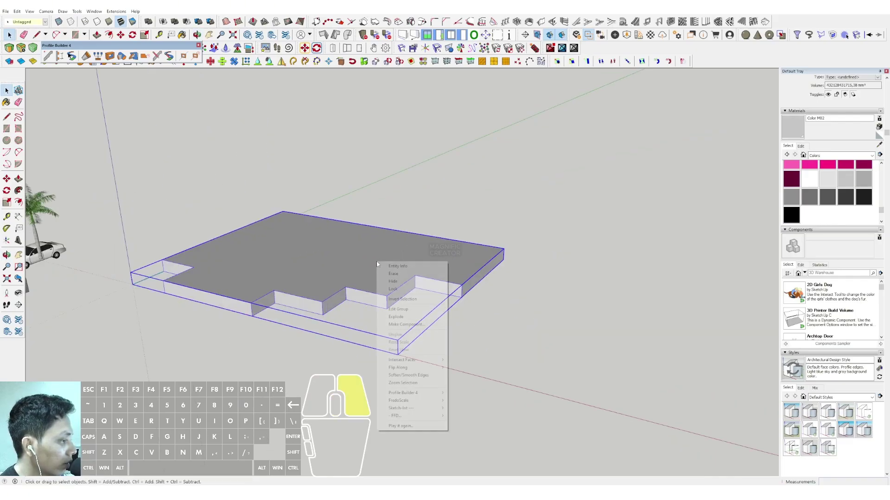
{"action": "left_click", "coordinate": [404, 311]}
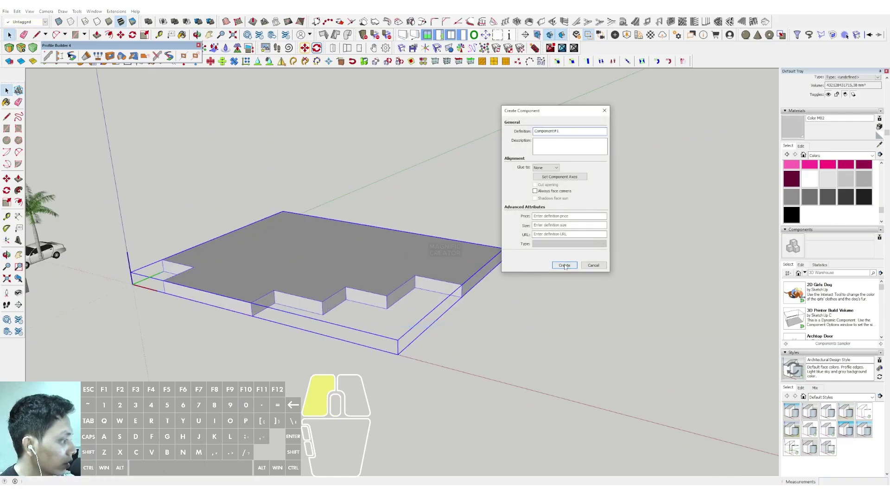
{"action": "left_click", "coordinate": [564, 266]}
{"action": "middle_click_drag", "start_coordinate": [565, 267], "coordinate": [453, 265]}
Step: Copy the slab component straight up about 5 m to form a second level
{"action": "key", "text": "m"}
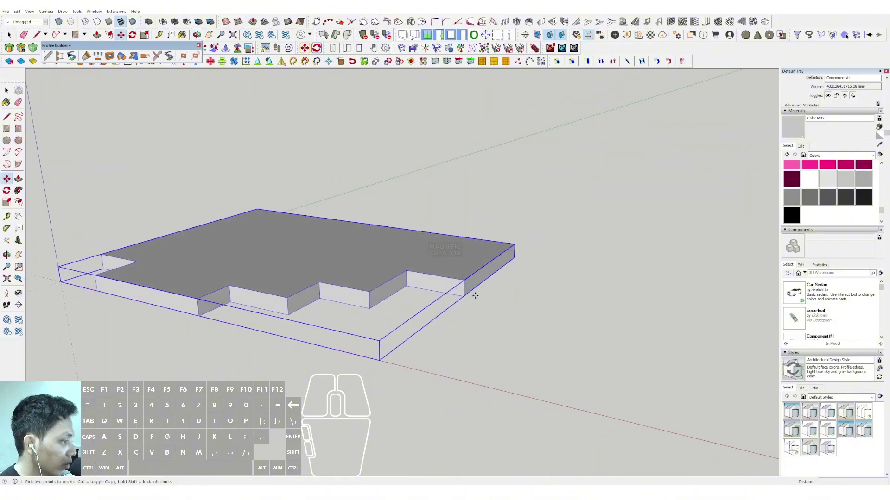
{"action": "key", "text": "shift"}
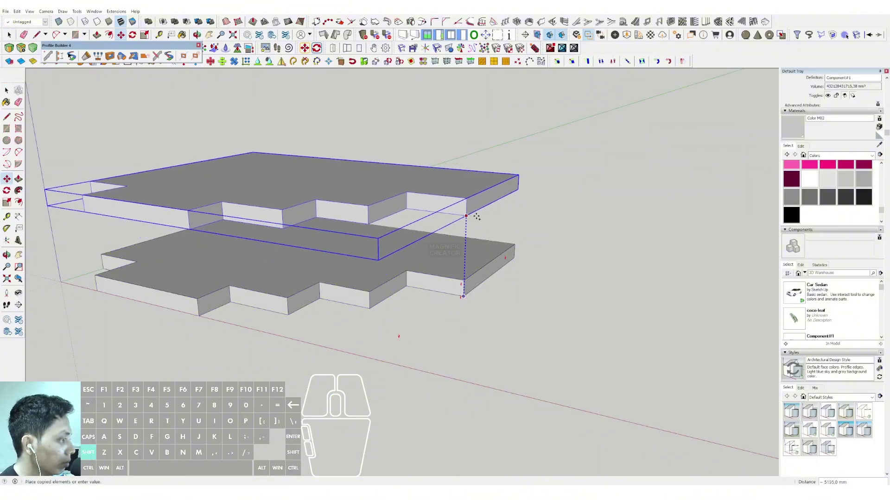
{"action": "left_click", "coordinate": [477, 221]}
{"action": "key", "text": "space"}
Step: Check the clear height between the two slabs with a trial vertical line
{"action": "scroll", "coordinate": [461, 255], "scroll_direction": "up", "scroll_amount": 2}
{"action": "middle_click_drag", "start_coordinate": [460, 255], "coordinate": [484, 197]}
{"action": "scroll", "coordinate": [458, 263], "scroll_direction": "up", "scroll_amount": 1}
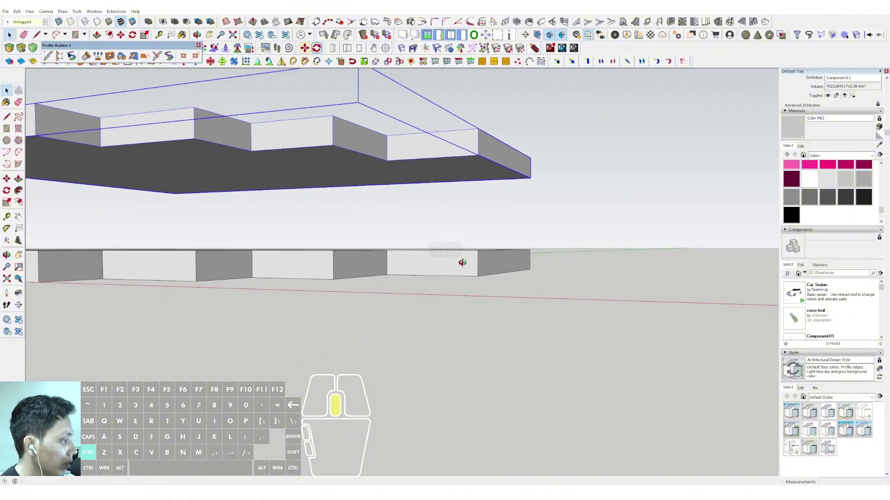
{"action": "middle_click_drag", "start_coordinate": [461, 263], "coordinate": [459, 287], "text": "shift"}
{"action": "key", "text": "d"}
{"action": "scroll", "coordinate": [478, 255], "scroll_direction": "up", "scroll_amount": 2, "text": "shift"}
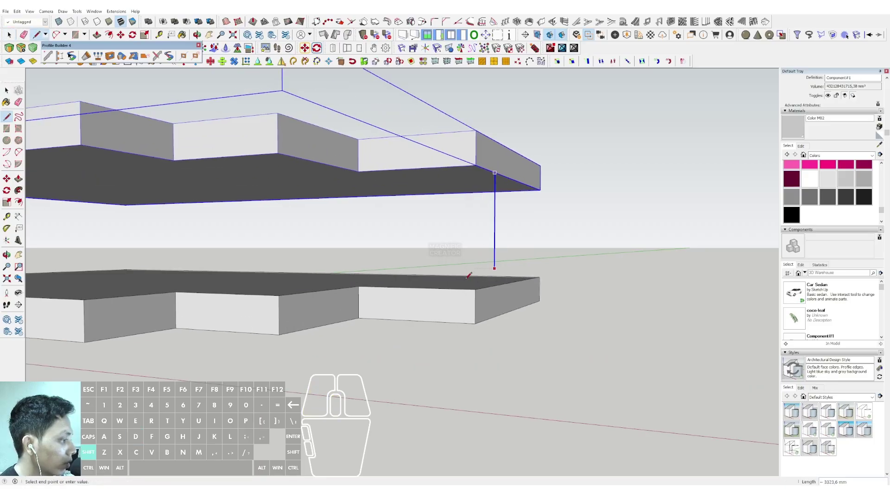
{"action": "key", "text": "space"}
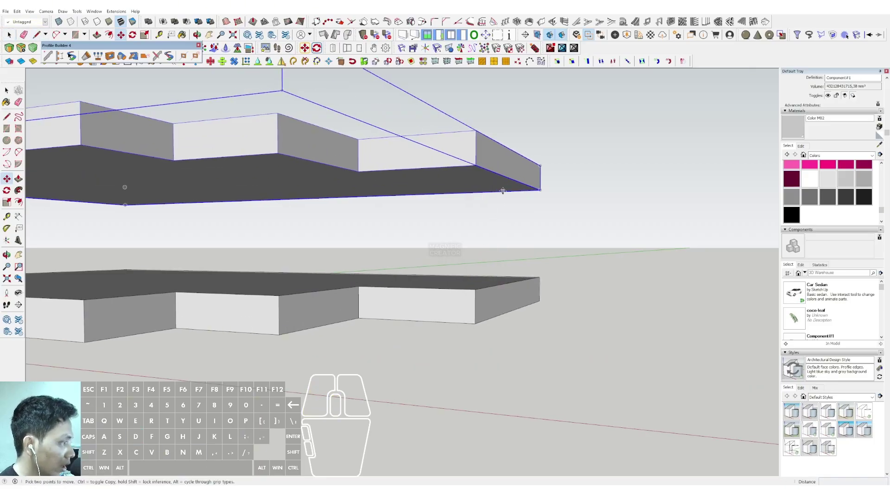
Step: Move the upper slab slightly higher along the vertical axis
{"action": "left_click", "coordinate": [504, 180]}
{"action": "left_click", "coordinate": [504, 164], "text": "shift"}
{"action": "key", "text": "space"}
{"action": "scroll", "coordinate": [468, 315], "scroll_direction": "down", "scroll_amount": 2}
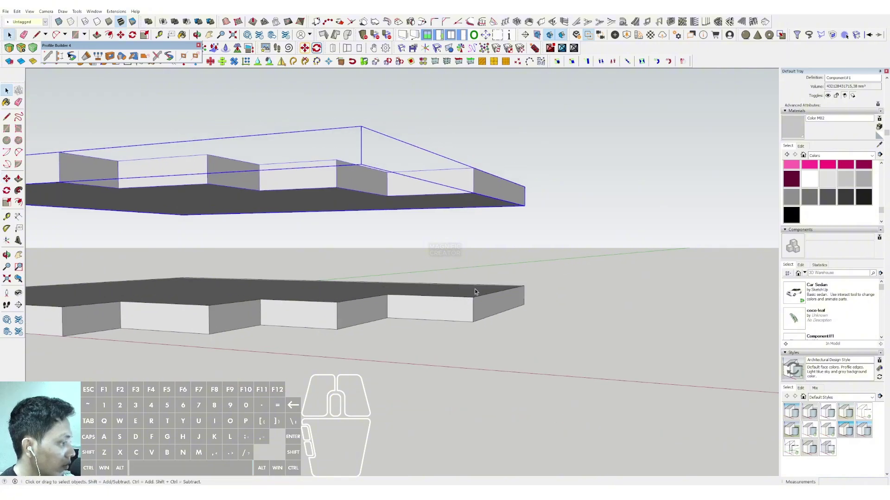
Step: Measure the gap between the raised slab and the lower slab again with a trial line
{"action": "key", "text": "d"}
{"action": "left_click", "coordinate": [490, 292]}
{"action": "key", "text": "shift"}
{"action": "key", "text": "space"}
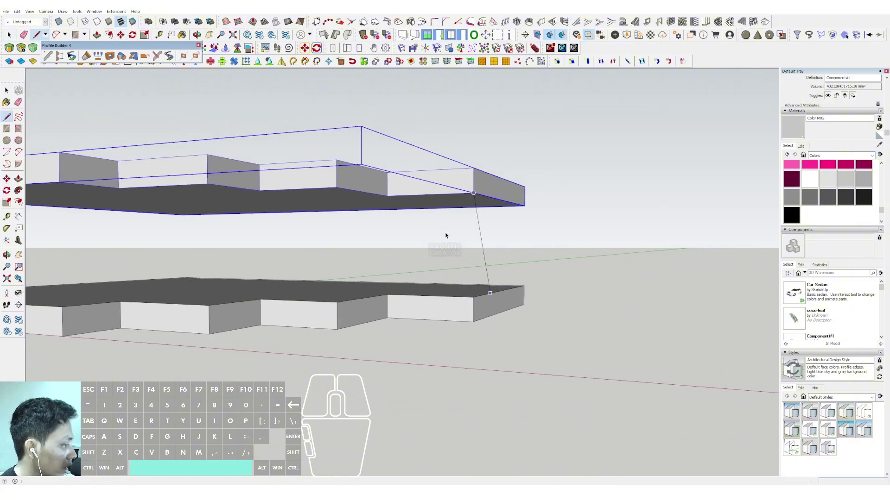
Step: Copy the upper slab straight up twice at the same floor spacing, making four stacked slabs
{"action": "middle_click_drag", "start_coordinate": [445, 234], "coordinate": [441, 284]}
{"action": "key", "text": "m"}
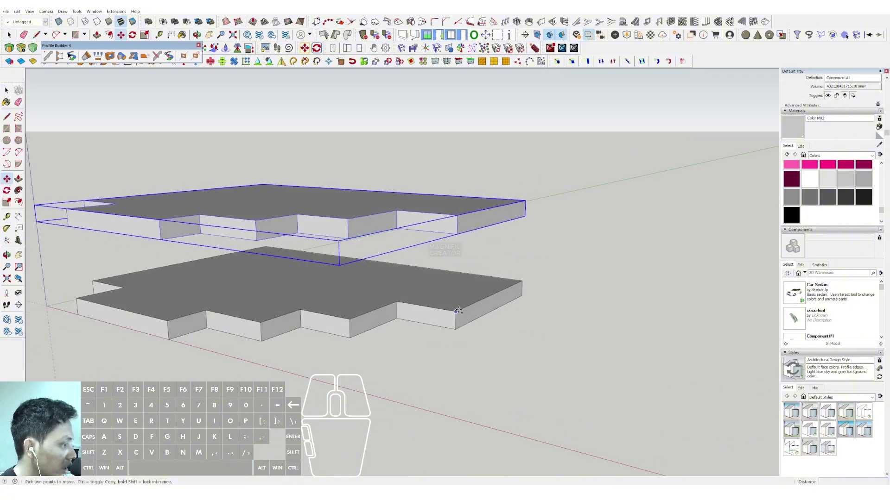
{"action": "left_click", "coordinate": [458, 311]}
{"action": "left_click", "coordinate": [459, 215]}
{"action": "key", "text": "ctrl"}
{"action": "left_click", "coordinate": [458, 215]}
{"action": "scroll", "coordinate": [458, 216], "scroll_direction": "down", "scroll_amount": 1}
{"action": "middle_click_drag", "start_coordinate": [458, 215], "coordinate": [457, 231]}
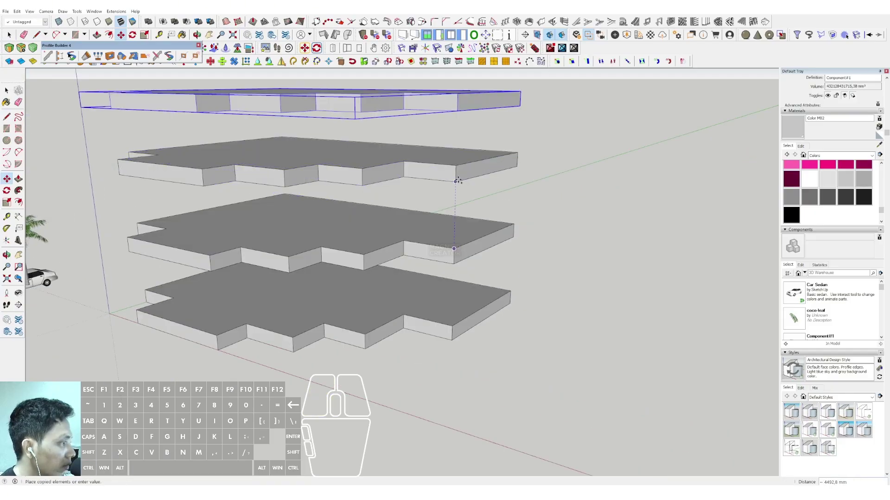
{"action": "left_click", "coordinate": [457, 181]}
Step: Try to copy the topmost slab upward as a fifth level, and undo the copy
{"action": "middle_click_drag", "start_coordinate": [458, 181], "coordinate": [458, 204]}
{"action": "key", "text": "ctrl"}
{"action": "left_click", "coordinate": [456, 206]}
{"action": "left_click", "coordinate": [457, 142]}
{"action": "key", "text": "space"}
{"action": "scroll", "coordinate": [457, 146], "scroll_direction": "up", "scroll_amount": 1}
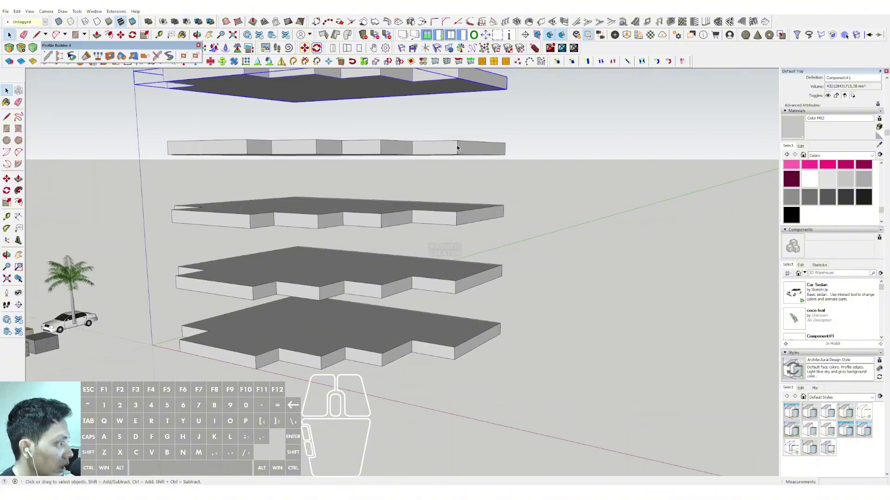
{"action": "key", "text": "ctrl+z"}
Step: Copy the topmost slab straight up about 5562 mm to add the fifth level
{"action": "left_click", "coordinate": [447, 209]}
{"action": "left_click", "coordinate": [456, 191]}
{"action": "left_click", "coordinate": [456, 148]}
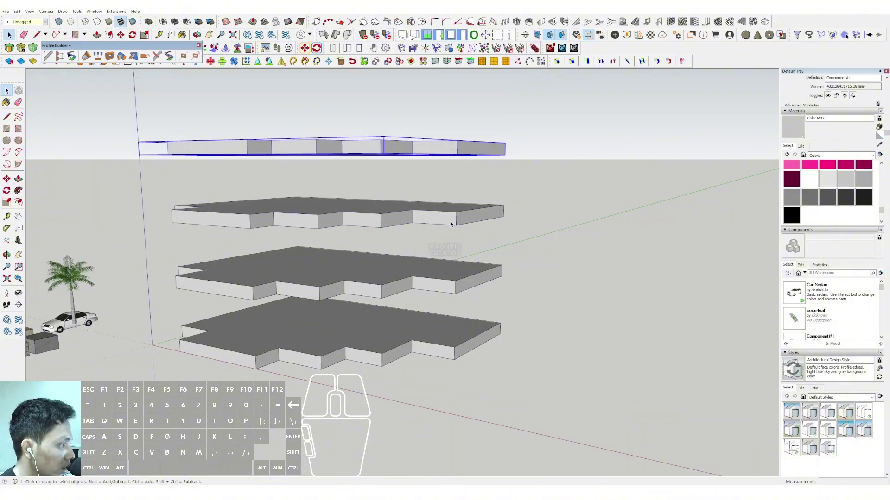
{"action": "middle_click_drag", "start_coordinate": [457, 213], "coordinate": [449, 234], "text": "shift"}
{"action": "left_click", "coordinate": [448, 231]}
{"action": "left_click", "coordinate": [455, 154]}
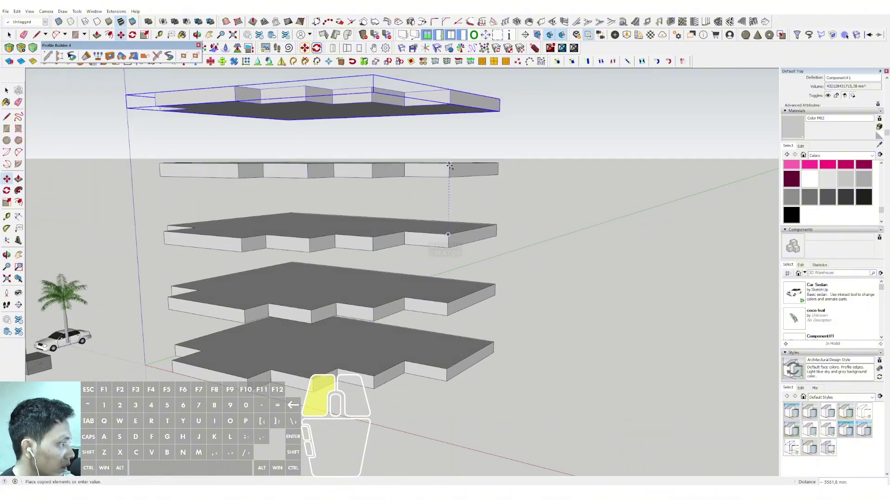
{"action": "mouse_move", "coordinate": [455, 154]}
{"action": "middle_mouse_down"}
{"action": "mouse_move", "coordinate": [443, 153]}
{"action": "mouse_move", "coordinate": [487, 115]}
{"action": "mouse_move", "coordinate": [540, 95]}
{"action": "mouse_move", "coordinate": [443, 148]}
{"action": "middle_mouse_up"}
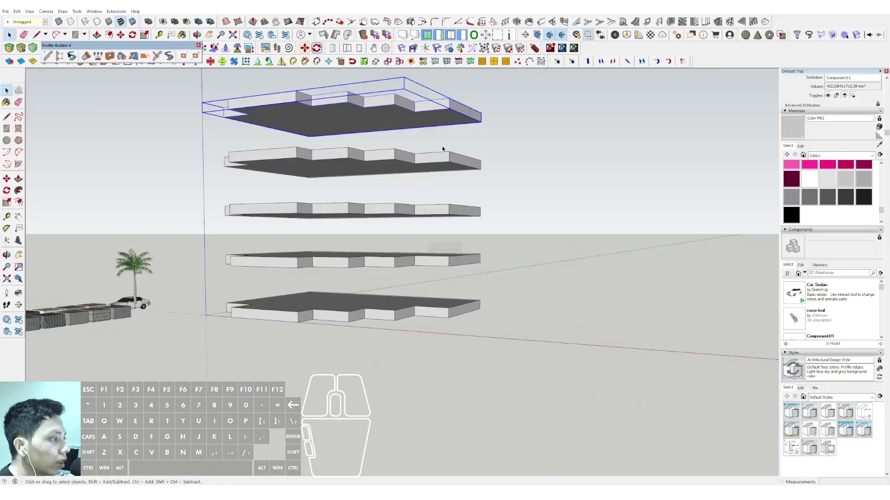
Step: Make the topmost slab component unique
{"action": "middle_click_drag", "start_coordinate": [436, 206], "coordinate": [400, 168]}
{"action": "scroll", "coordinate": [416, 172], "scroll_direction": "down", "scroll_amount": 1}
{"action": "right_click", "coordinate": [416, 156]}
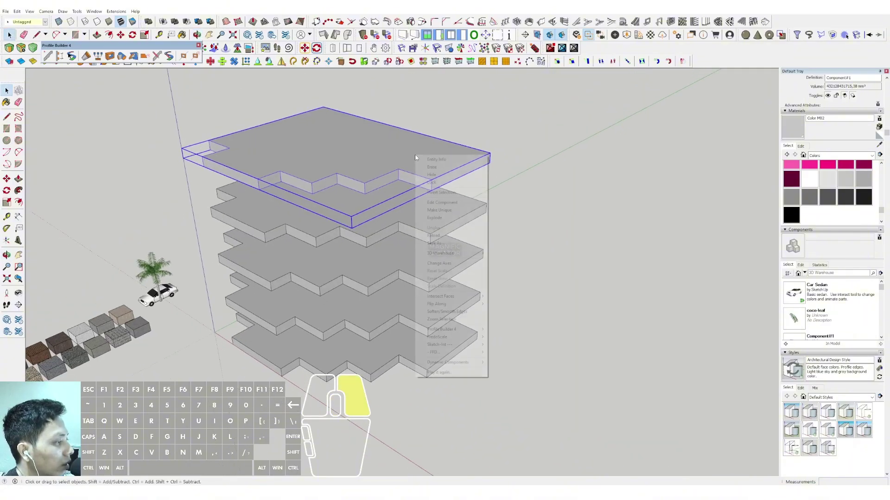
{"action": "left_click", "coordinate": [439, 210]}
Step: Open the topmost slab for editing and offset its top face outline inward by about 310 mm
{"action": "scroll", "coordinate": [439, 158], "scroll_direction": "up", "scroll_amount": 1}
{"action": "triple_click", "coordinate": [444, 152]}
{"action": "middle_click_drag", "start_coordinate": [445, 151], "coordinate": [470, 175]}
{"action": "scroll", "coordinate": [447, 158], "scroll_direction": "up", "scroll_amount": 2}
{"action": "left_click", "coordinate": [447, 155]}
{"action": "scroll", "coordinate": [448, 155], "scroll_direction": "down", "scroll_amount": 2}
{"action": "scroll", "coordinate": [471, 174], "scroll_direction": "up", "scroll_amount": 2}
{"action": "key", "text": "f"}
{"action": "left_click", "coordinate": [476, 162]}
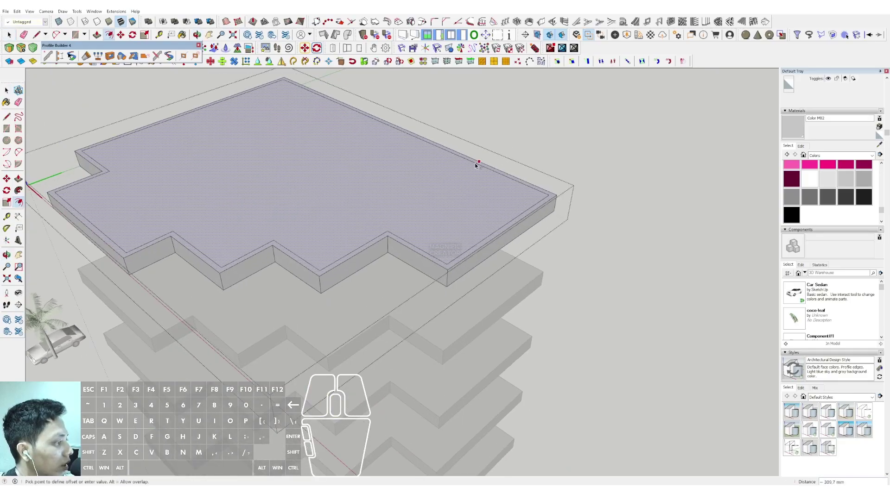
{"action": "left_click", "coordinate": [475, 166]}
{"action": "key", "text": "space"}
Step: Copy the inner offset face, close the component, and paste the face in place outside it
{"action": "scroll", "coordinate": [397, 193], "scroll_direction": "down", "scroll_amount": 2}
{"action": "left_click", "coordinate": [359, 173]}
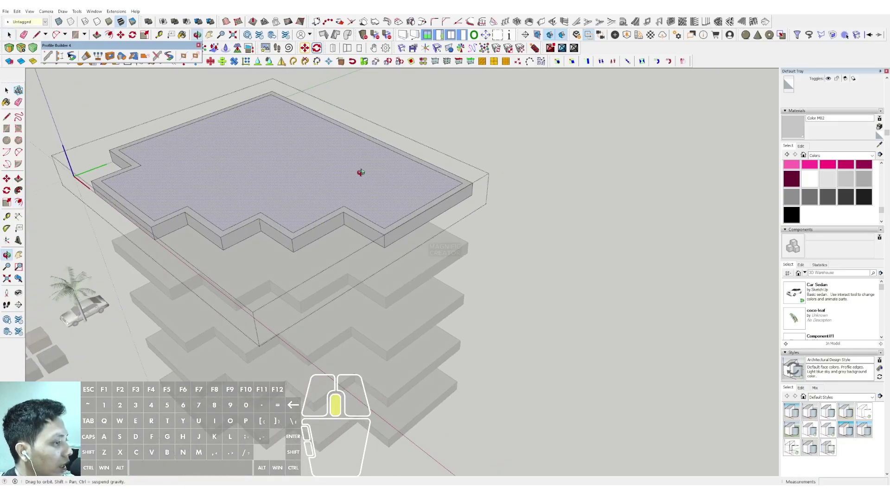
{"action": "scroll", "coordinate": [322, 189], "scroll_direction": "down", "scroll_amount": 1}
{"action": "left_click", "coordinate": [17, 12]}
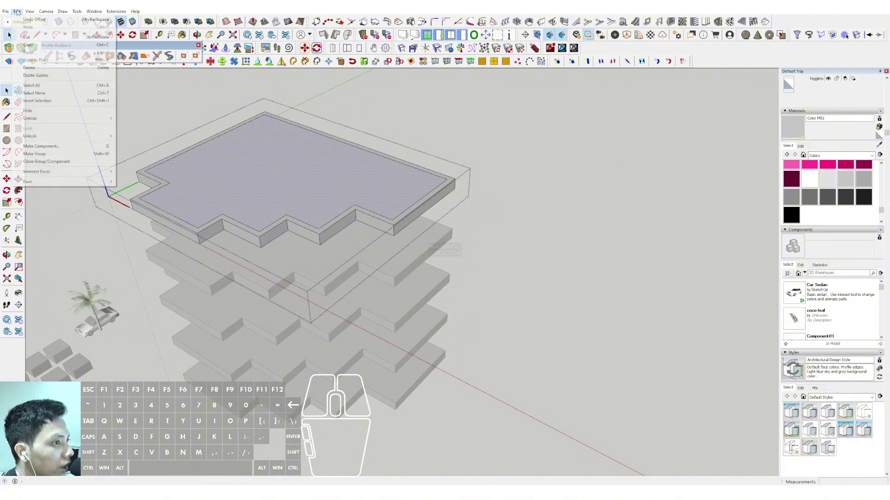
{"action": "left_click", "coordinate": [29, 45]}
{"action": "left_click", "coordinate": [399, 102]}
{"action": "left_click", "coordinate": [29, 11]}
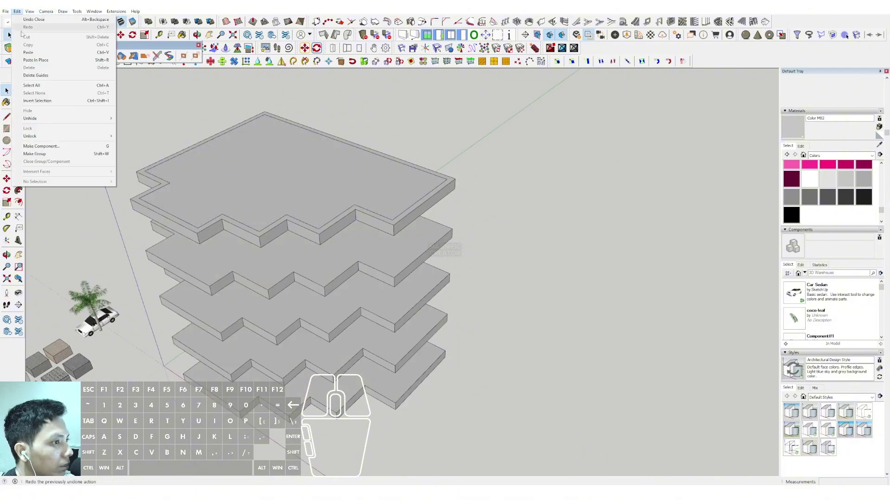
{"action": "left_click", "coordinate": [38, 45]}
{"action": "scroll", "coordinate": [383, 183], "scroll_direction": "up", "scroll_amount": 1}
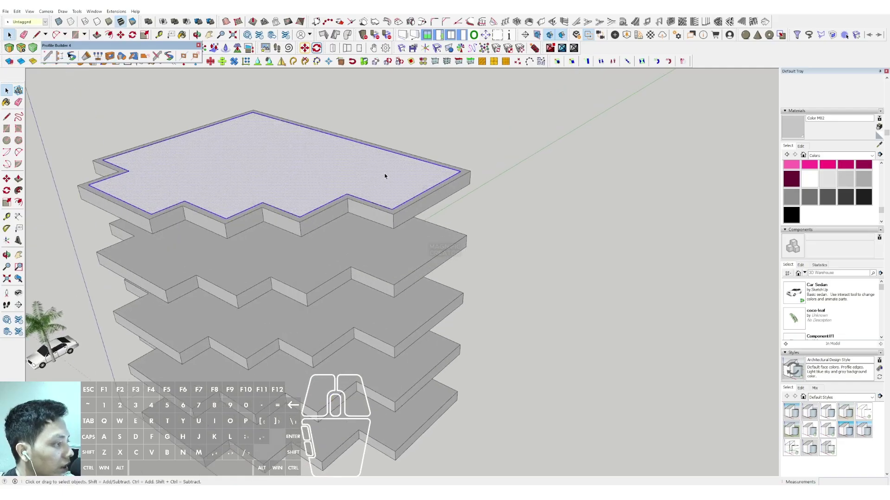
Step: Push/Pull the pasted face down through all the floors to the lowest slab to form the building's wall volume
{"action": "key", "text": "p"}
{"action": "left_click", "coordinate": [389, 163]}
{"action": "scroll", "coordinate": [415, 278], "scroll_direction": "down", "scroll_amount": 1}
{"action": "middle_click_drag", "start_coordinate": [408, 403], "coordinate": [394, 290], "text": "shift"}
{"action": "key", "text": "space"}
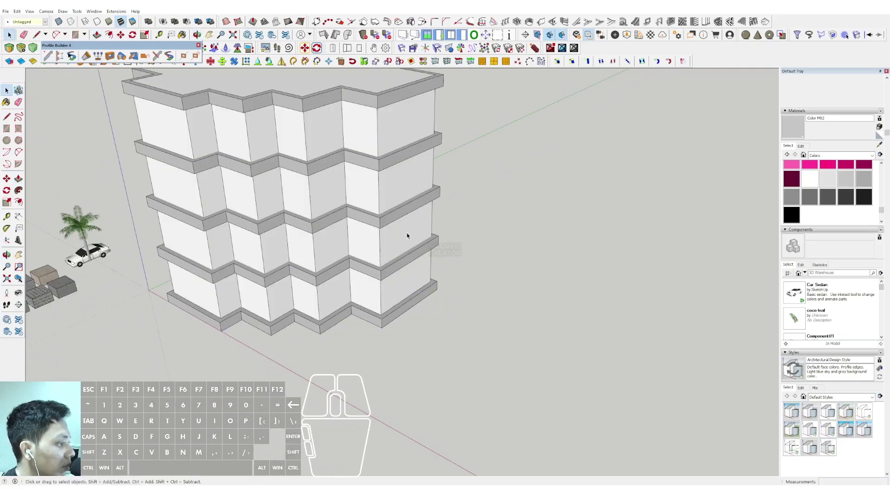
Step: Group the extruded wall volume, open the group, and select all the geometry inside it
{"action": "triple_click", "coordinate": [408, 226]}
{"action": "right_click", "coordinate": [408, 223]}
{"action": "left_click", "coordinate": [421, 283]}
{"action": "triple_click", "coordinate": [405, 236]}
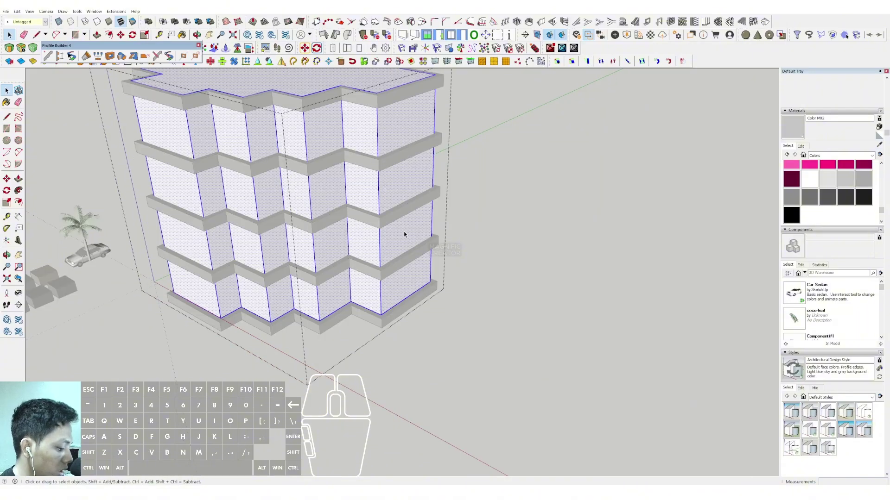
Step: Delete the top face of the wall volume with the rest of the model hidden, and close the group
{"action": "key", "text": "i"}
{"action": "middle_click_drag", "start_coordinate": [348, 156], "coordinate": [352, 274]}
{"action": "left_click", "coordinate": [308, 154]}
{"action": "key", "text": "Delete"}
{"action": "middle_click_drag", "start_coordinate": [308, 154], "coordinate": [353, 195]}
{"action": "key", "text": "Delete"}
{"action": "middle_click_drag", "start_coordinate": [353, 194], "coordinate": [358, 246], "text": "shift"}
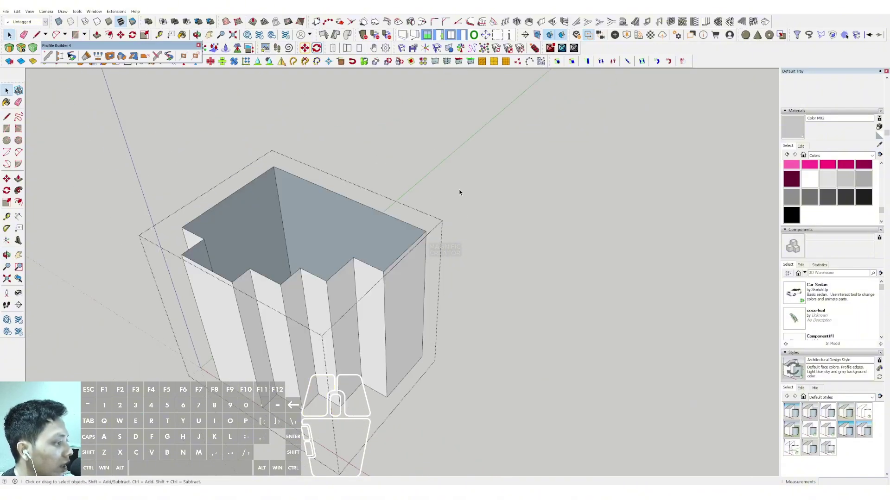
{"action": "left_click", "coordinate": [458, 193]}
{"action": "middle_click_drag", "start_coordinate": [350, 214], "coordinate": [342, 172]}
{"action": "middle_click_drag", "start_coordinate": [342, 171], "coordinate": [574, 201], "text": "shift"}
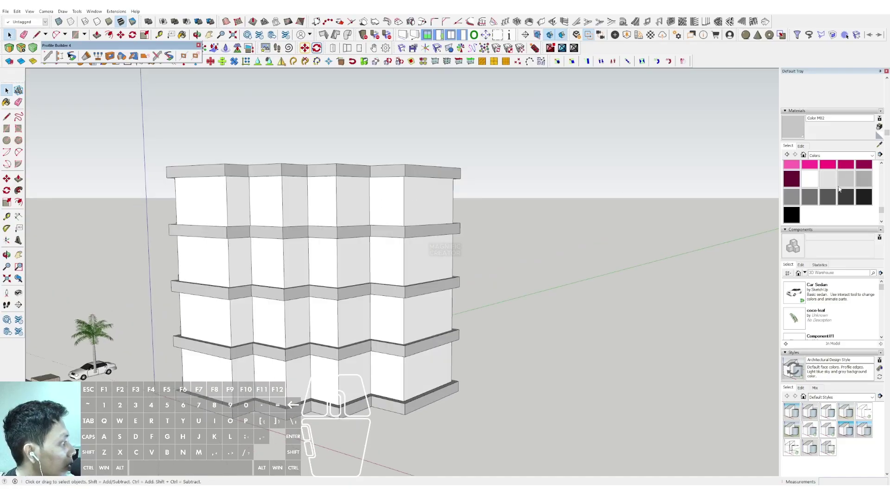
Step: Paint the wall group with Translucent Glass Blue from the Glass and Mirrors materials
{"action": "left_click", "coordinate": [873, 156]}
{"action": "left_click", "coordinate": [824, 208]}
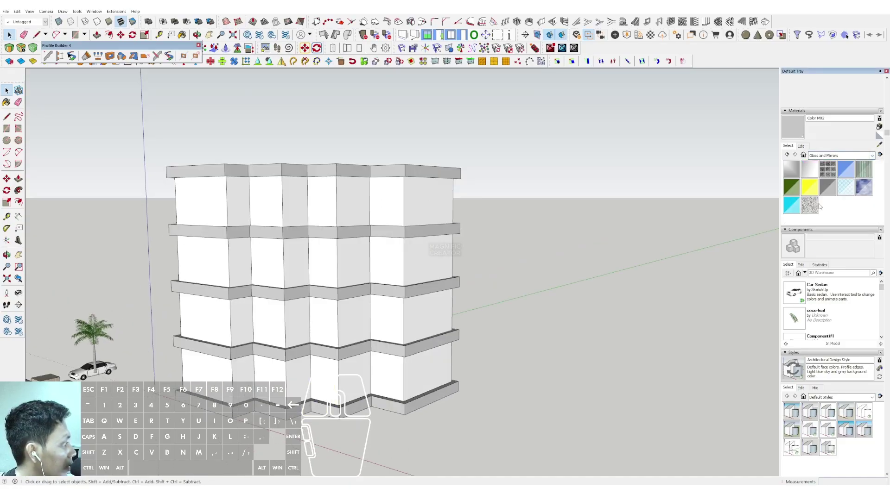
{"action": "left_click", "coordinate": [845, 169]}
{"action": "left_click", "coordinate": [411, 192]}
{"action": "mouse_move", "coordinate": [342, 185]}
{"action": "middle_mouse_down"}
{"action": "mouse_move", "coordinate": [468, 119]}
{"action": "mouse_move", "coordinate": [576, 125]}
{"action": "mouse_move", "coordinate": [365, 114]}
{"action": "mouse_move", "coordinate": [355, 239]}
{"action": "middle_mouse_up"}
{"action": "scroll", "coordinate": [250, 213], "scroll_direction": "up", "scroll_amount": 4}
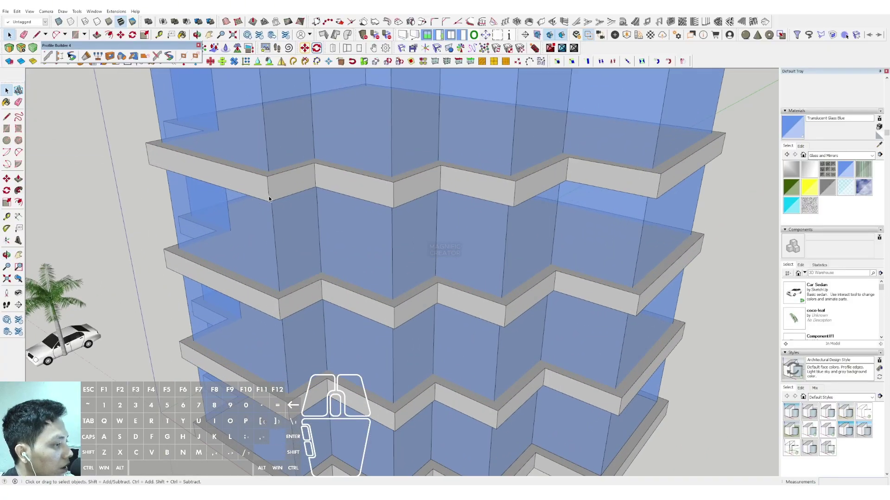
Step: Open one of the repeated floor slabs below the roof for editing and offset its bottom face outward by about 100 mm
{"action": "scroll", "coordinate": [250, 212], "scroll_direction": "down", "scroll_amount": 3}
{"action": "middle_click_drag", "start_coordinate": [275, 218], "coordinate": [327, 191], "text": "shift"}
{"action": "scroll", "coordinate": [266, 180], "scroll_direction": "up", "scroll_amount": 6}
{"action": "double_click", "coordinate": [283, 190]}
{"action": "scroll", "coordinate": [333, 187], "scroll_direction": "up", "scroll_amount": 3}
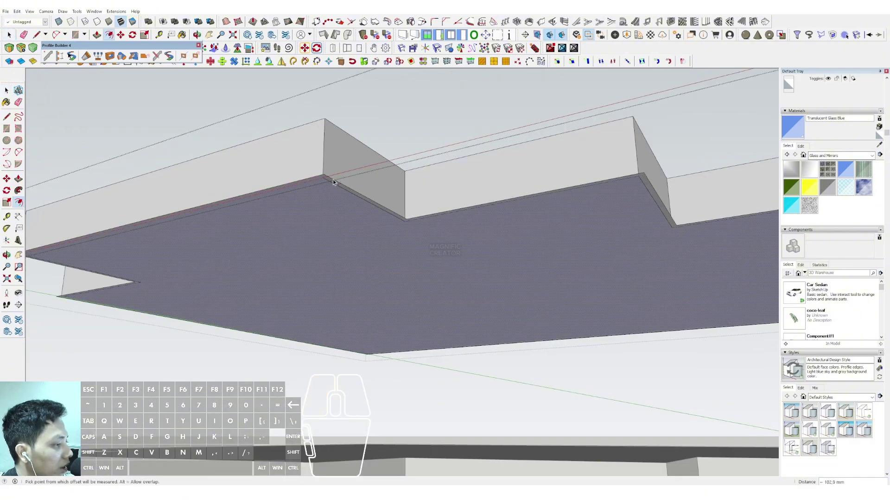
Step: Offset the slab's top face outward, extrude the offset borders into projecting ledges, and close the component
{"action": "middle_click_drag", "start_coordinate": [332, 179], "coordinate": [393, 208]}
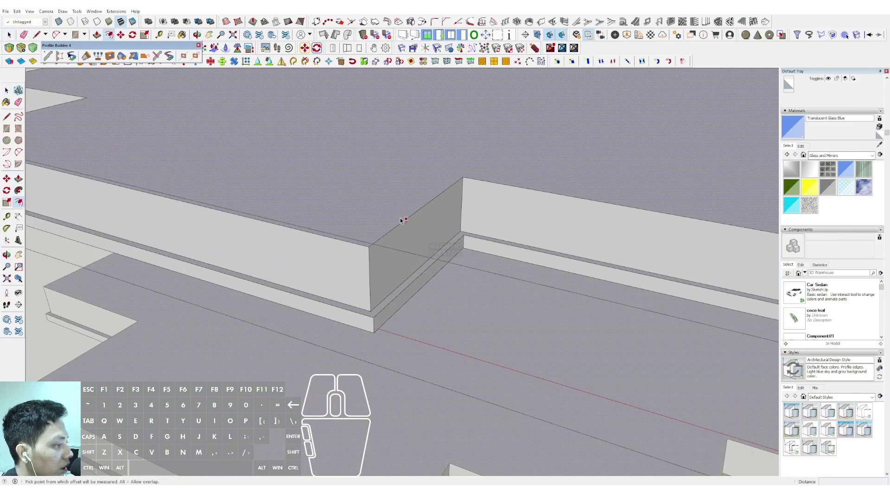
{"action": "key", "text": "space"}
{"action": "left_click", "coordinate": [401, 292]}
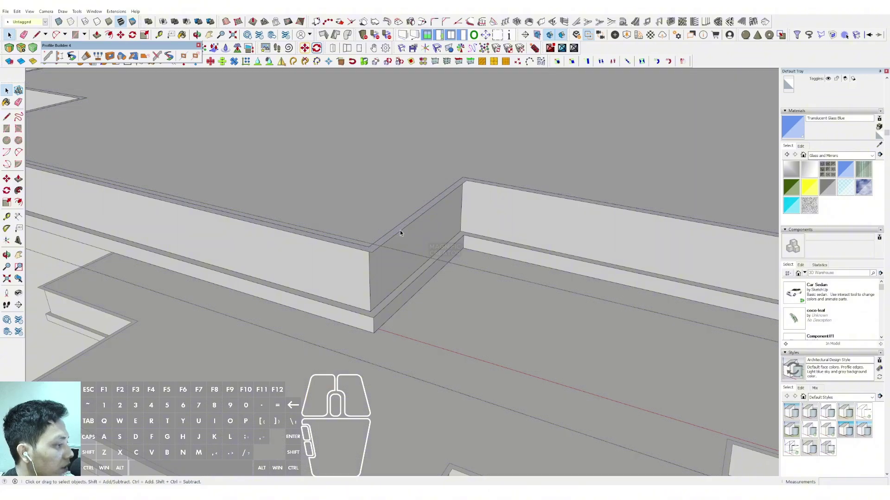
{"action": "scroll", "coordinate": [400, 233], "scroll_direction": "down", "scroll_amount": 10}
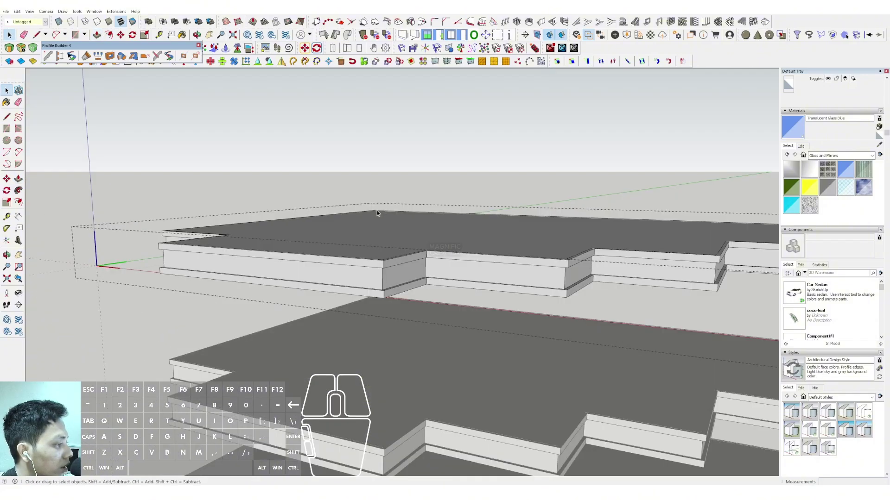
{"action": "scroll", "coordinate": [377, 218], "scroll_direction": "down", "scroll_amount": 3}
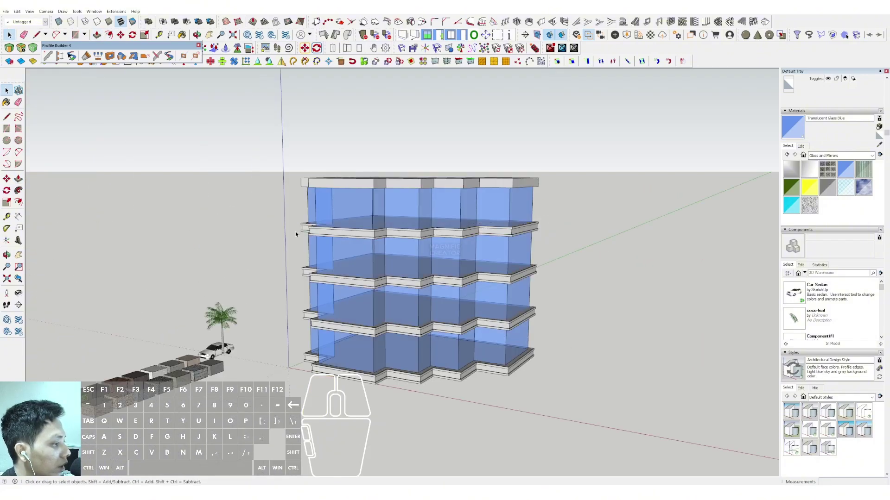
Step: Open the topmost slab for editing and offset its bottom face outward into a narrow border
{"action": "middle_click_drag", "start_coordinate": [278, 218], "coordinate": [407, 177]}
{"action": "scroll", "coordinate": [373, 218], "scroll_direction": "up", "scroll_amount": 2}
{"action": "middle_click_drag", "start_coordinate": [373, 218], "coordinate": [371, 278]}
{"action": "scroll", "coordinate": [371, 155], "scroll_direction": "up", "scroll_amount": 2}
{"action": "middle_click_drag", "start_coordinate": [370, 155], "coordinate": [307, 218]}
{"action": "scroll", "coordinate": [307, 217], "scroll_direction": "up", "scroll_amount": 2}
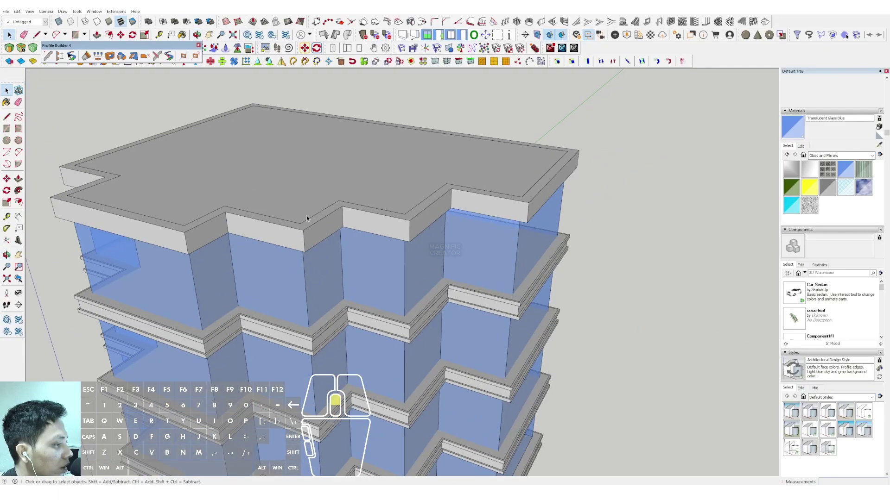
{"action": "left_click", "coordinate": [298, 235]}
{"action": "double_click", "coordinate": [298, 234]}
{"action": "scroll", "coordinate": [292, 232], "scroll_direction": "up", "scroll_amount": 2}
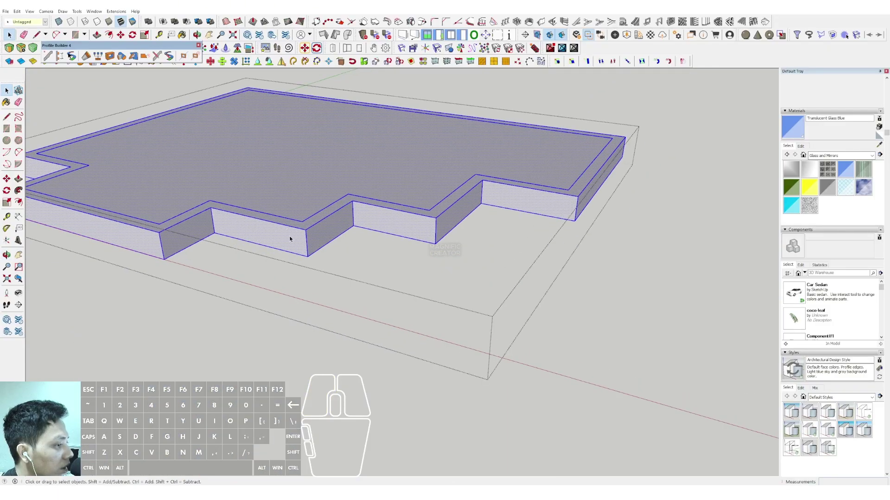
{"action": "middle_click_drag", "start_coordinate": [318, 259], "coordinate": [372, 88]}
{"action": "middle_click_drag", "start_coordinate": [374, 266], "coordinate": [373, 230], "text": "shift"}
{"action": "scroll", "coordinate": [373, 230], "scroll_direction": "up", "scroll_amount": 4}
{"action": "left_click", "coordinate": [373, 230]}
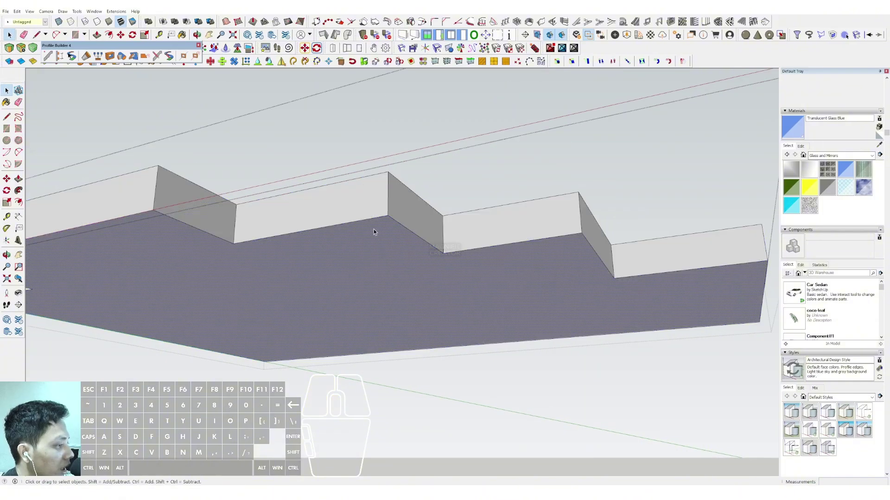
{"action": "scroll", "coordinate": [374, 228], "scroll_direction": "up", "scroll_amount": 2}
{"action": "scroll", "coordinate": [378, 163], "scroll_direction": "up", "scroll_amount": 1}
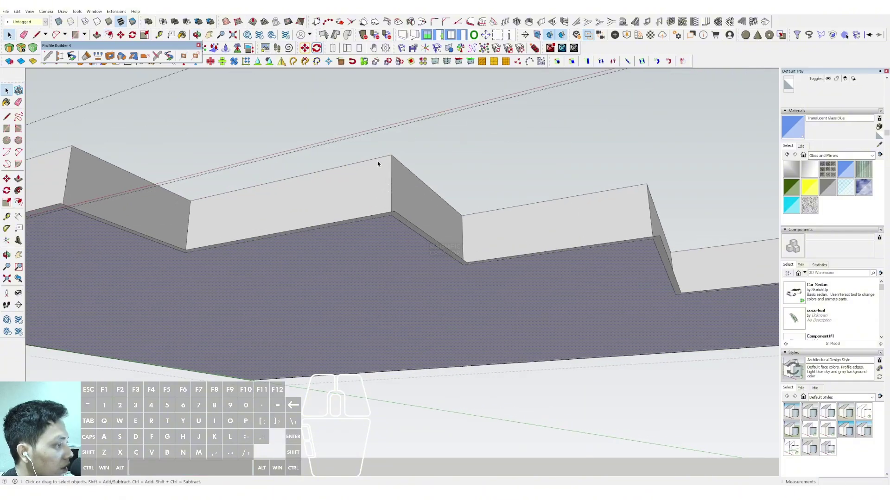
Step: Offset the topmost slab's top face outward to the outer corner of the bottom border
{"action": "middle_click_drag", "start_coordinate": [377, 163], "coordinate": [380, 235]}
{"action": "scroll", "coordinate": [387, 150], "scroll_direction": "up", "scroll_amount": 1}
{"action": "key", "text": "f"}
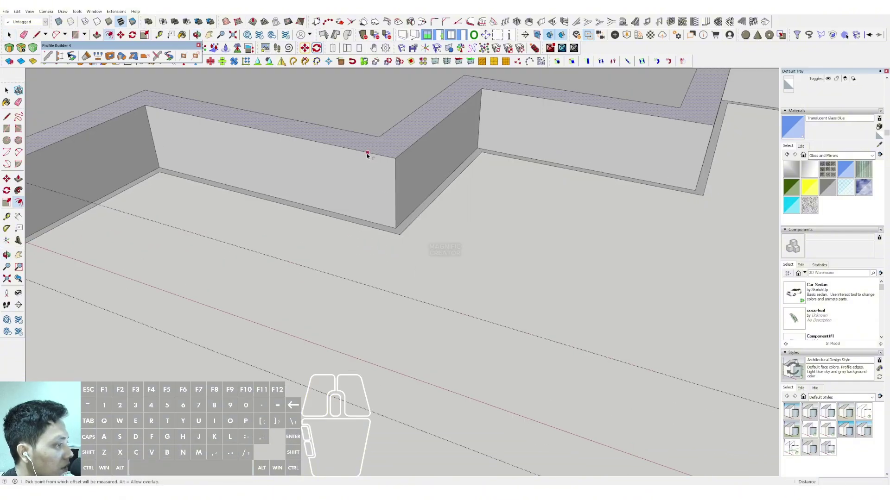
{"action": "left_click", "coordinate": [399, 234]}
{"action": "key", "text": "space"}
{"action": "scroll", "coordinate": [406, 155], "scroll_direction": "up", "scroll_amount": 1}
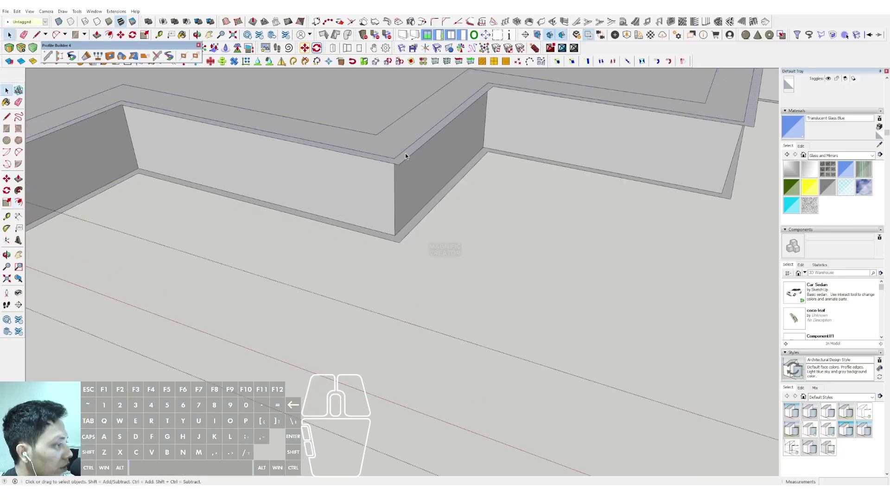
Step: Push/Pull the topmost slab's upper border down and its lower border up about 130 mm, and close the component
{"action": "key", "text": "p"}
{"action": "left_click", "coordinate": [409, 152]}
{"action": "left_click", "coordinate": [411, 166]}
{"action": "key", "text": "space"}
{"action": "scroll", "coordinate": [416, 204], "scroll_direction": "up", "scroll_amount": 1}
{"action": "key", "text": "p"}
{"action": "left_click", "coordinate": [423, 213]}
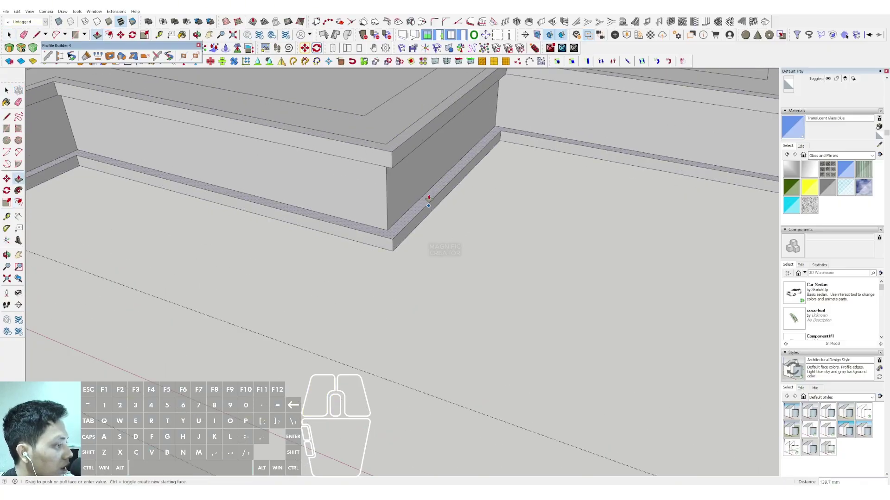
{"action": "left_click", "coordinate": [427, 199]}
{"action": "key", "text": "space"}
{"action": "scroll", "coordinate": [383, 200], "scroll_direction": "down", "scroll_amount": 2}
{"action": "scroll", "coordinate": [376, 201], "scroll_direction": "down", "scroll_amount": 5}
{"action": "left_click", "coordinate": [510, 244]}
{"action": "scroll", "coordinate": [510, 244], "scroll_direction": "down", "scroll_amount": 2}
Step: Apply the Urban Planning Style to the model
{"action": "middle_click_drag", "start_coordinate": [510, 244], "coordinate": [423, 131]}
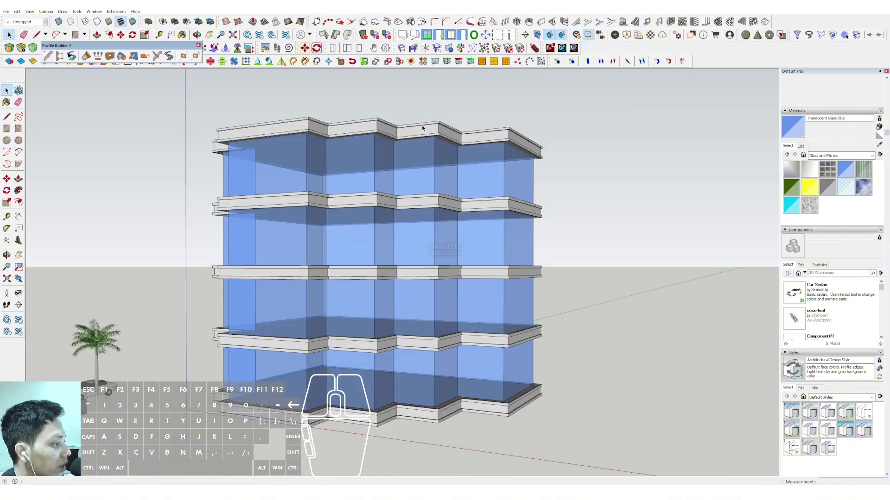
{"action": "scroll", "coordinate": [417, 217], "scroll_direction": "down", "scroll_amount": 1}
{"action": "middle_click_drag", "start_coordinate": [420, 218], "coordinate": [417, 202]}
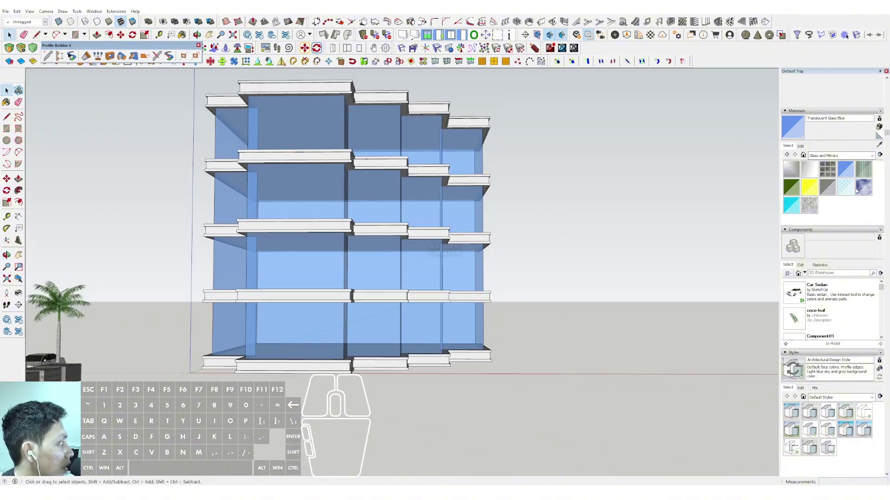
{"action": "left_click", "coordinate": [864, 430]}
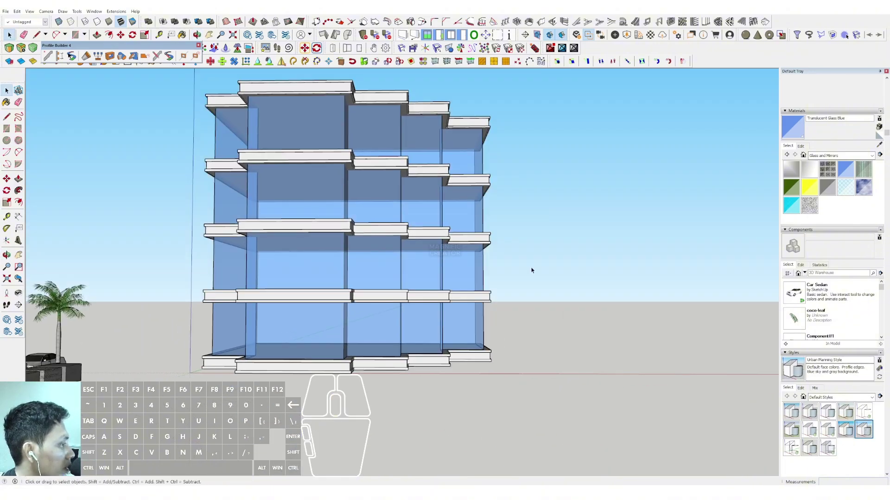
{"action": "middle_click_drag", "start_coordinate": [530, 270], "coordinate": [459, 250]}
Step: Edit the Translucent Glass Blue material and set its opacity to 65
{"action": "left_click", "coordinate": [801, 146]}
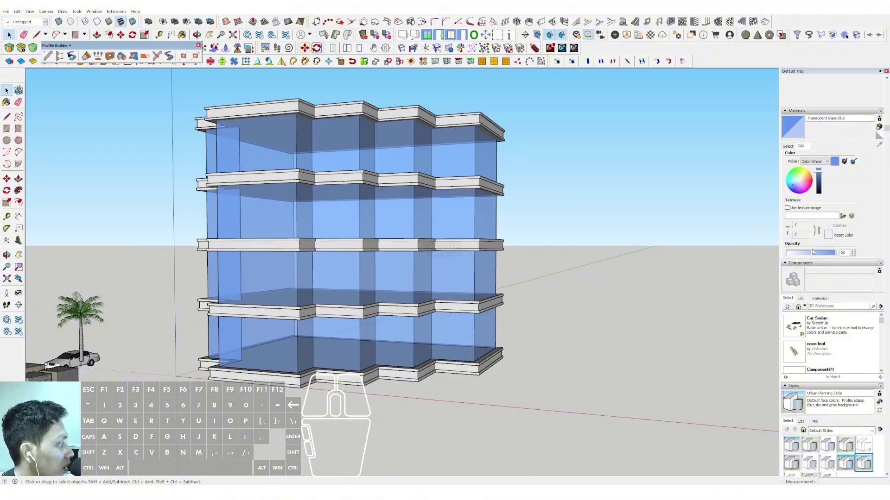
{"action": "mouse_move", "coordinate": [819, 254]}
{"action": "left_mouse_down"}
{"action": "mouse_move", "coordinate": [809, 254]}
{"action": "mouse_move", "coordinate": [819, 255]}
{"action": "left_mouse_up"}
{"action": "middle_click_drag", "start_coordinate": [383, 224], "coordinate": [321, 245]}
Step: Open the glass wall group and copy the first front facet's vertical corner edge across it to divide it into three panels
{"action": "double_click", "coordinate": [302, 216]}
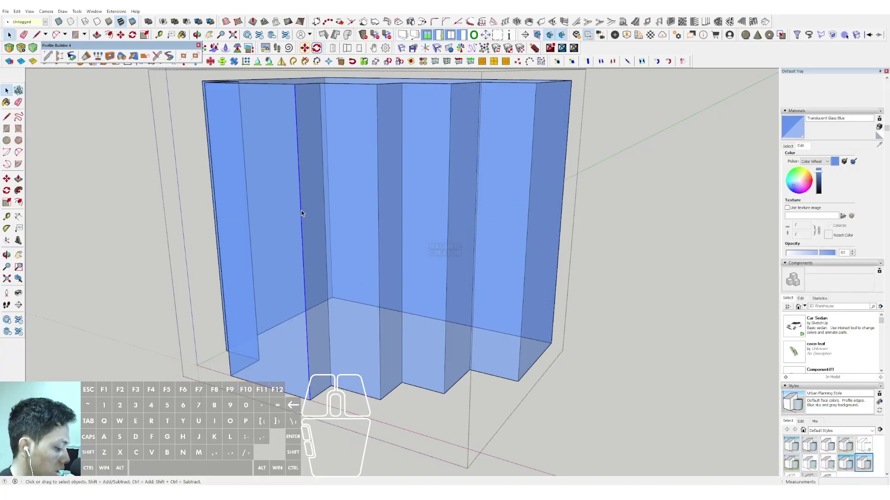
{"action": "left_click", "coordinate": [302, 210]}
{"action": "scroll", "coordinate": [301, 210], "scroll_direction": "up", "scroll_amount": 1}
{"action": "scroll", "coordinate": [308, 235], "scroll_direction": "up", "scroll_amount": 2}
{"action": "key", "text": "m"}
{"action": "left_click", "coordinate": [310, 224]}
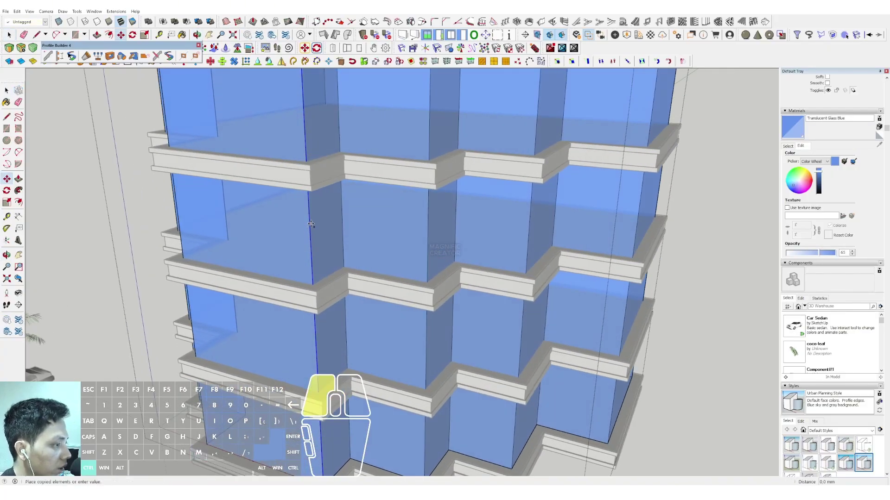
{"action": "key", "text": "ctrl"}
{"action": "scroll", "coordinate": [223, 207], "scroll_direction": "up", "scroll_amount": 1}
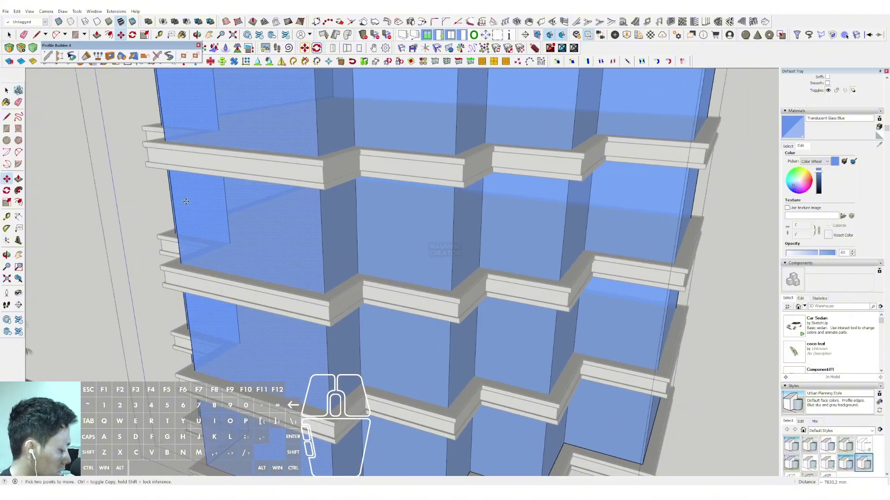
{"action": "key", "text": "space"}
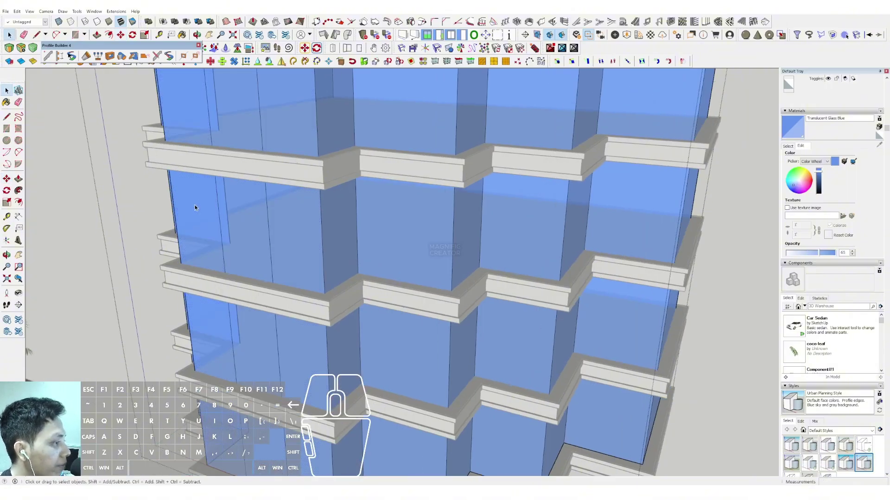
Step: Copy the second front facet's vertical corner edge to its middle to split the facet into two panels
{"action": "scroll", "coordinate": [377, 215], "scroll_direction": "down", "scroll_amount": 2}
{"action": "scroll", "coordinate": [397, 225], "scroll_direction": "up", "scroll_amount": 3}
{"action": "left_click", "coordinate": [398, 226]}
{"action": "key", "text": "m"}
{"action": "key", "text": "ctrl"}
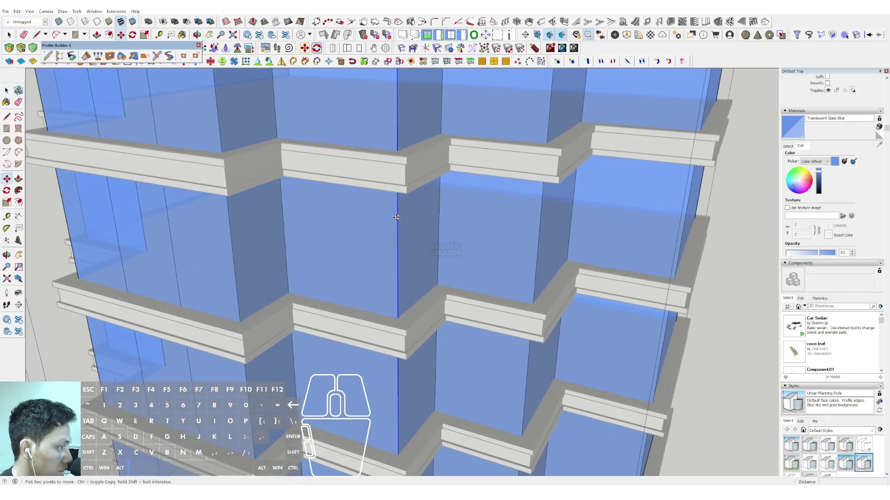
{"action": "left_click", "coordinate": [397, 216]}
{"action": "scroll", "coordinate": [335, 208], "scroll_direction": "down", "scroll_amount": 3}
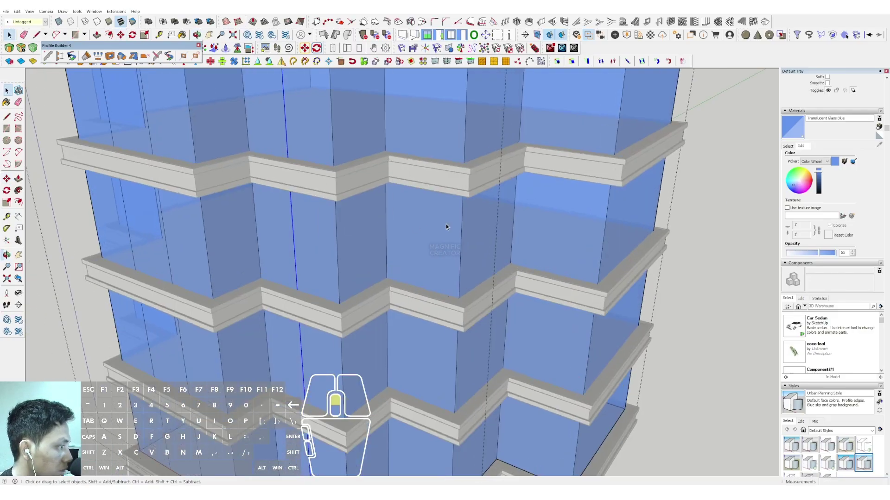
Step: Copy the vertical corner edges of the third and fourth front facets to their middles, splitting each into two panels
{"action": "scroll", "coordinate": [454, 224], "scroll_direction": "up", "scroll_amount": 1}
{"action": "scroll", "coordinate": [464, 224], "scroll_direction": "up", "scroll_amount": 2}
{"action": "left_click", "coordinate": [464, 220]}
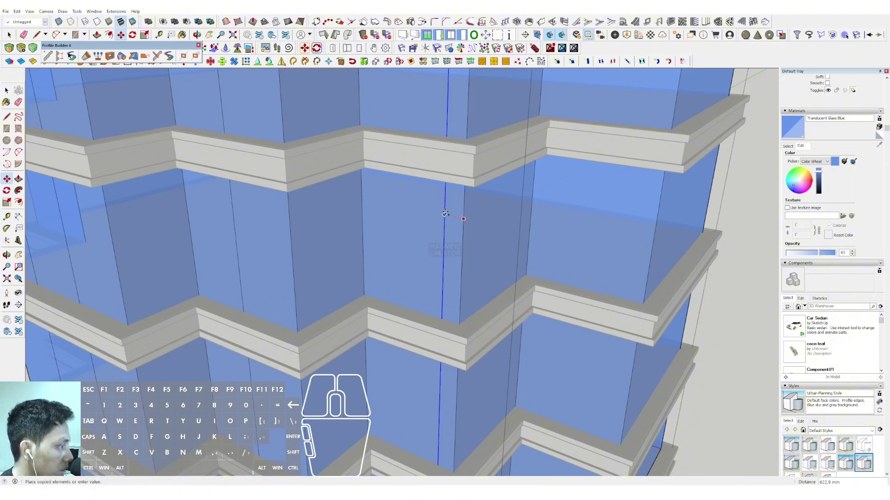
{"action": "left_click", "coordinate": [408, 213]}
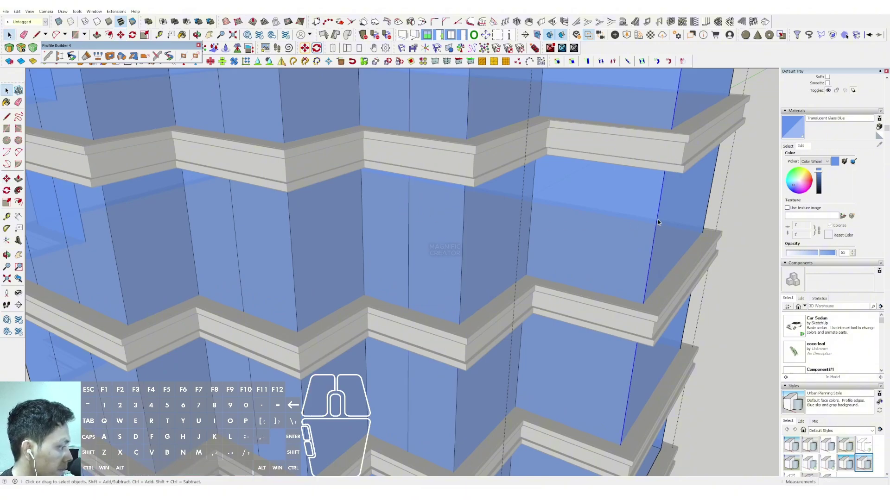
{"action": "scroll", "coordinate": [658, 222], "scroll_direction": "up", "scroll_amount": 1}
{"action": "key", "text": "m"}
{"action": "left_click", "coordinate": [591, 200]}
{"action": "key", "text": "space"}
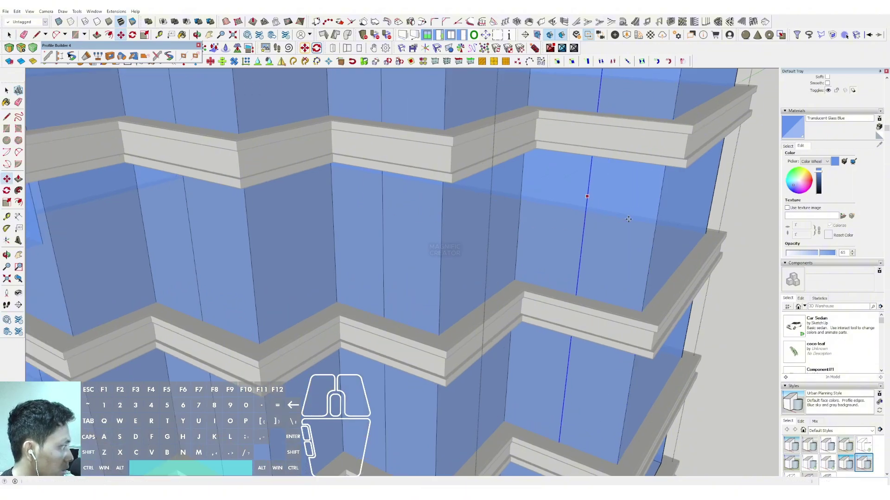
Step: Copy the end wall's vertical corner edge across it to divide it into three panels, and close the wall group
{"action": "middle_click_drag", "start_coordinate": [658, 234], "coordinate": [366, 236], "text": "shift"}
{"action": "key", "text": "m"}
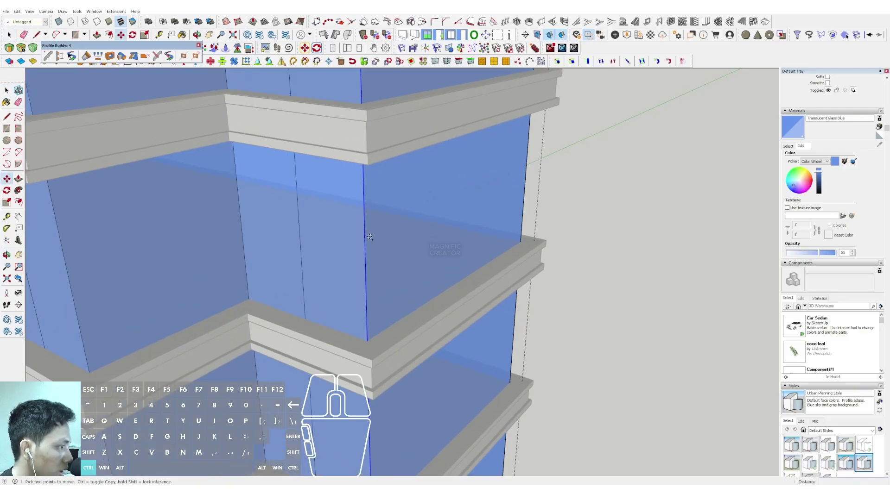
{"action": "key", "text": "ctrl"}
{"action": "left_click", "coordinate": [364, 233]}
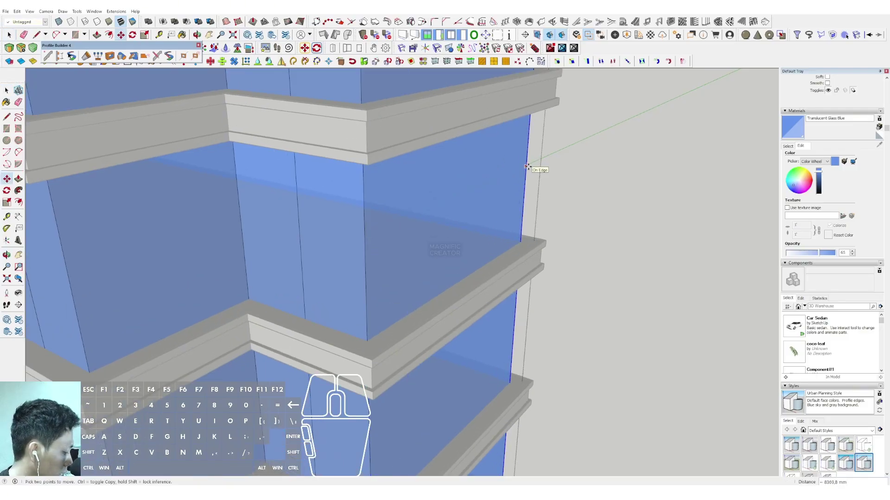
{"action": "key", "text": "space"}
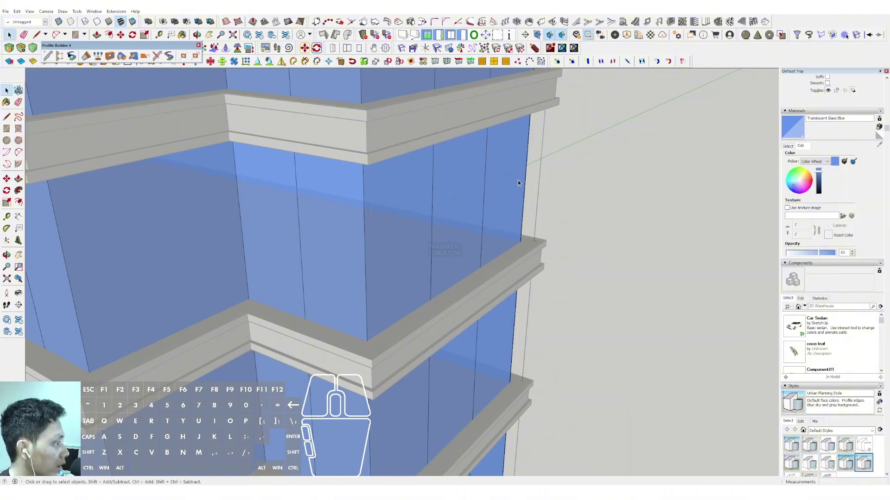
{"action": "scroll", "coordinate": [518, 180], "scroll_direction": "down", "scroll_amount": 5}
{"action": "middle_click_drag", "start_coordinate": [424, 246], "coordinate": [424, 165]}
{"action": "left_click", "coordinate": [551, 190]}
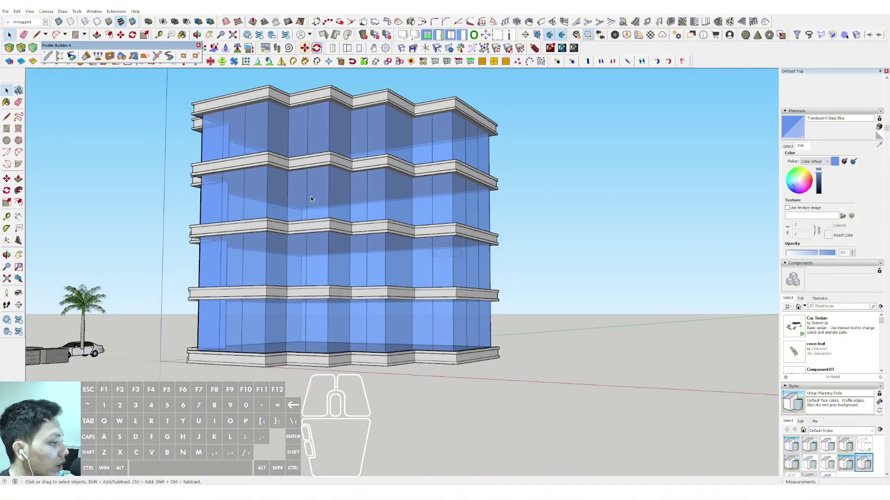
{"action": "middle_click_drag", "start_coordinate": [310, 196], "coordinate": [379, 247]}
{"action": "scroll", "coordinate": [373, 306], "scroll_direction": "up", "scroll_amount": 3}
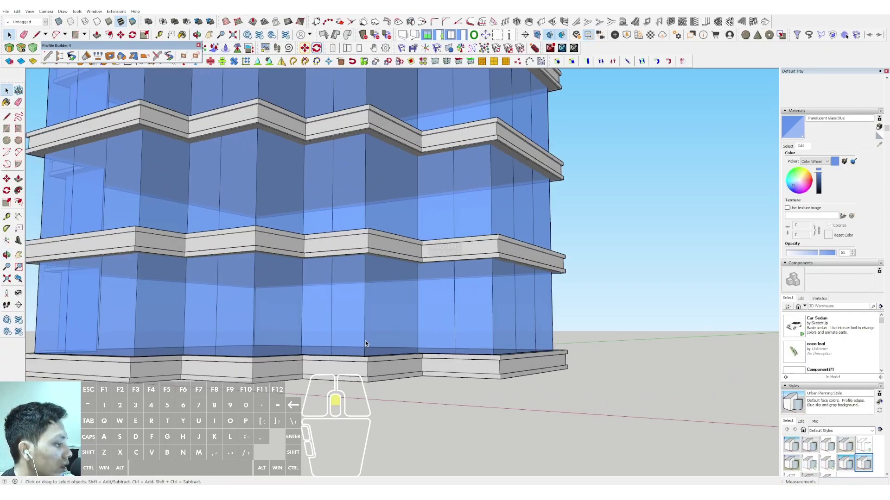
{"action": "key", "text": "r"}
{"action": "left_click", "coordinate": [364, 337]}
{"action": "scroll", "coordinate": [415, 215], "scroll_direction": "down", "scroll_amount": 3}
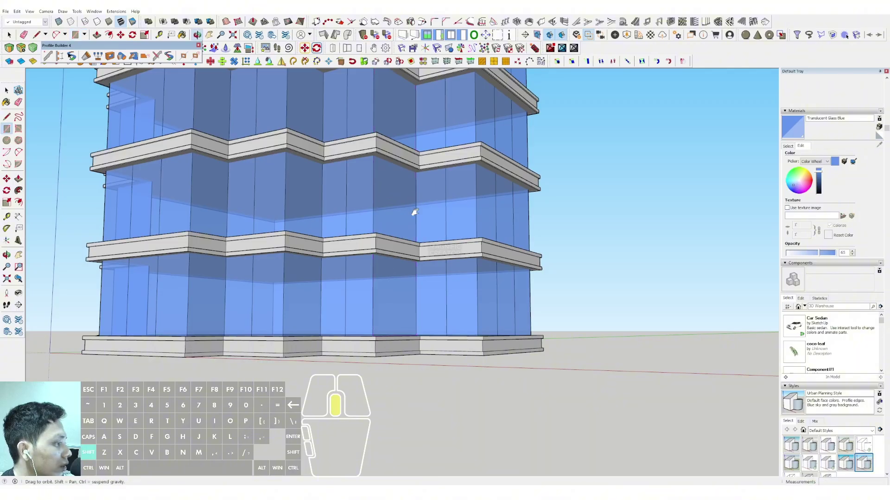
{"action": "scroll", "coordinate": [412, 195], "scroll_direction": "up", "scroll_amount": 5}
{"action": "left_click", "coordinate": [421, 129]}
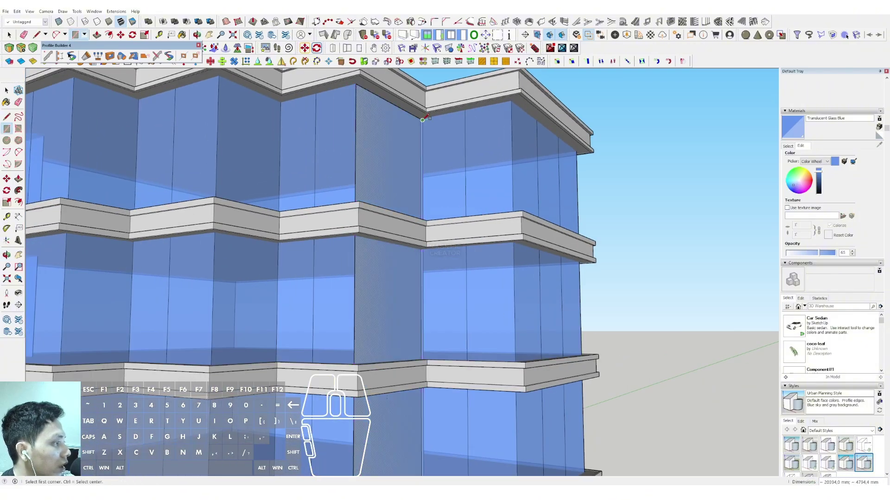
{"action": "scroll", "coordinate": [417, 128], "scroll_direction": "up", "scroll_amount": 3}
{"action": "key", "text": "space"}
{"action": "key", "text": "Delete"}
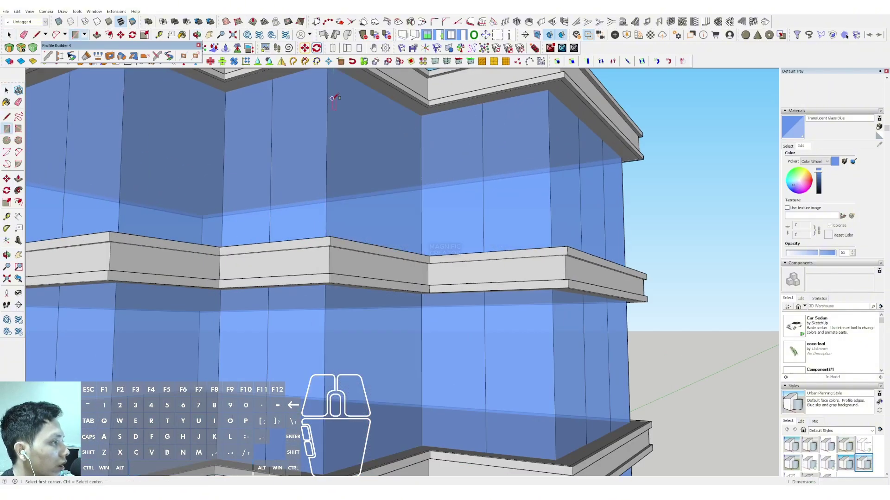
Step: Draw a rectangle over the front's return facet nearest the end bay, from the top storey down to the lowest intermediate slab
{"action": "middle_click_drag", "start_coordinate": [332, 98], "coordinate": [327, 78]}
{"action": "scroll", "coordinate": [341, 128], "scroll_direction": "down", "scroll_amount": 2}
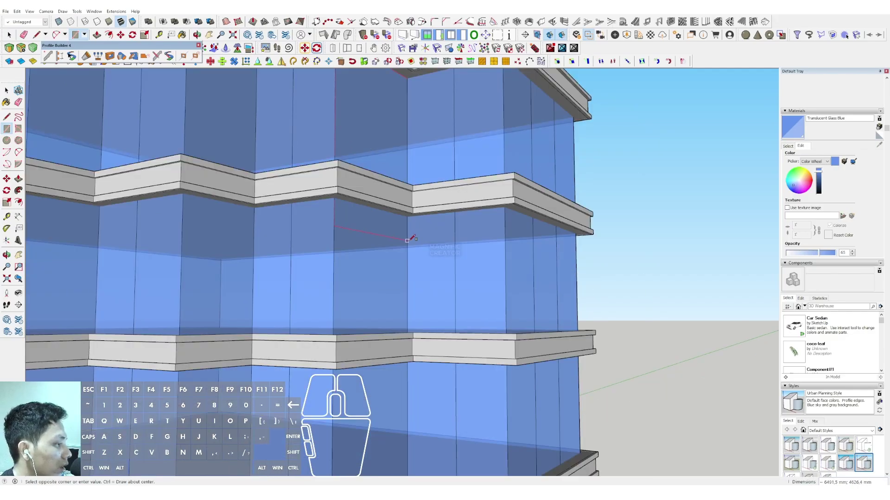
{"action": "scroll", "coordinate": [407, 241], "scroll_direction": "down", "scroll_amount": 2}
{"action": "middle_click_drag", "start_coordinate": [404, 242], "coordinate": [404, 196], "text": "shift"}
{"action": "left_click", "coordinate": [407, 368]}
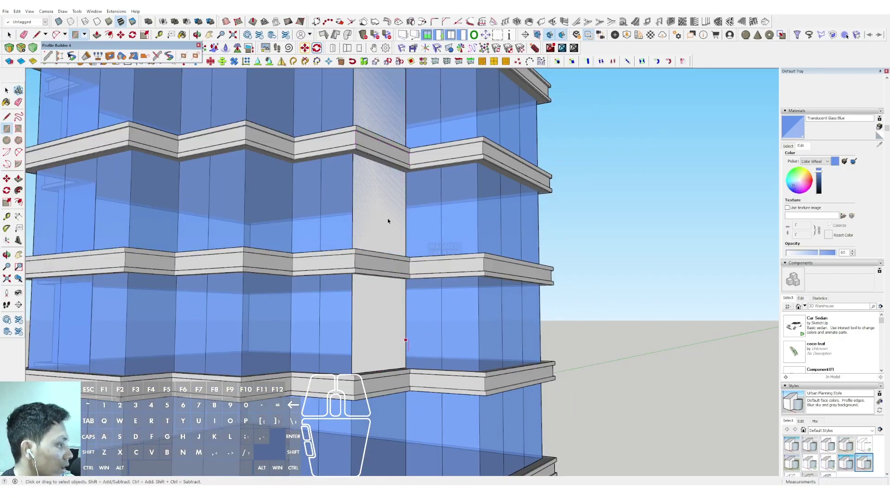
{"action": "key", "text": "space"}
Step: Push/Pull the new rectangle outward about 187 mm to form a solid wall panel
{"action": "scroll", "coordinate": [398, 209], "scroll_direction": "up", "scroll_amount": 4}
{"action": "left_click", "coordinate": [417, 181]}
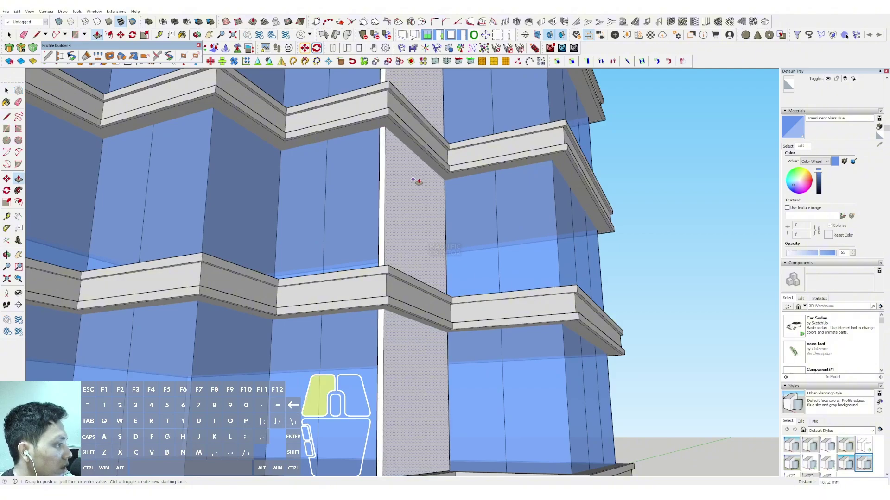
{"action": "key", "text": "space"}
{"action": "scroll", "coordinate": [382, 171], "scroll_direction": "up", "scroll_amount": 1}
{"action": "left_click", "coordinate": [382, 171]}
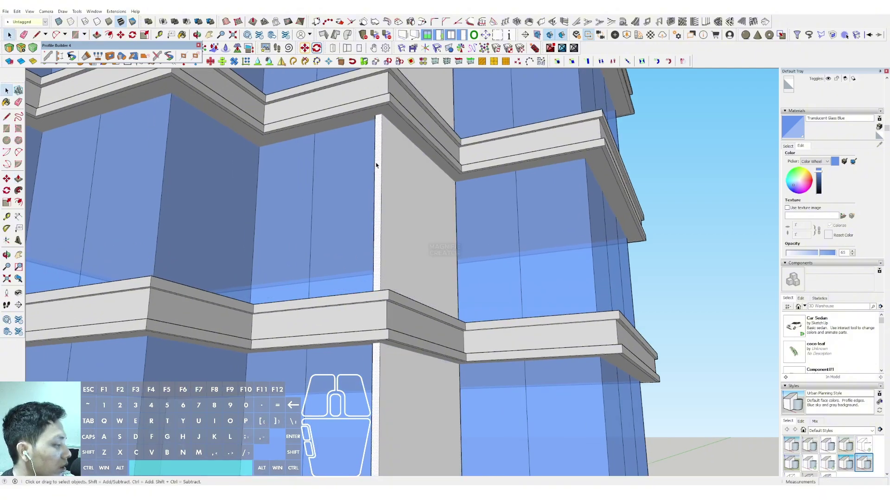
{"action": "middle_click_drag", "start_coordinate": [380, 166], "coordinate": [448, 196]}
{"action": "scroll", "coordinate": [449, 197], "scroll_direction": "down", "scroll_amount": 4}
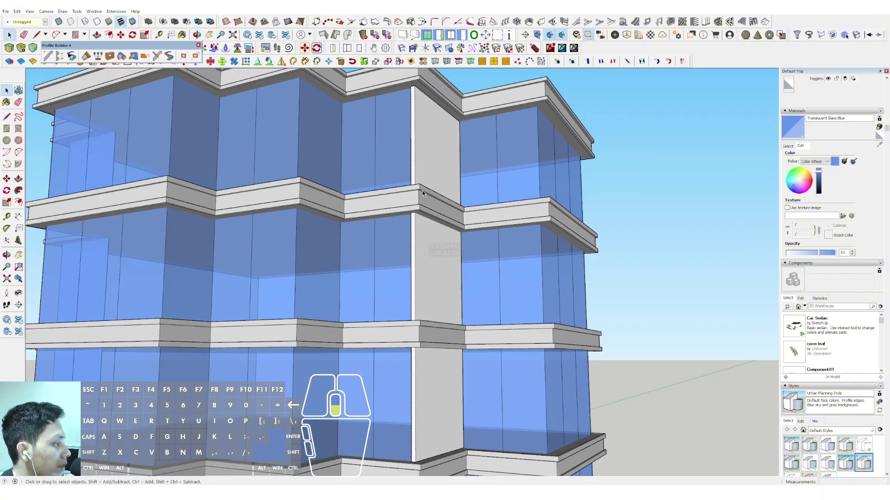
Step: Push/Pull the wall panel further outward to thicken it, and make the whole panel a group
{"action": "scroll", "coordinate": [435, 209], "scroll_direction": "up", "scroll_amount": 3}
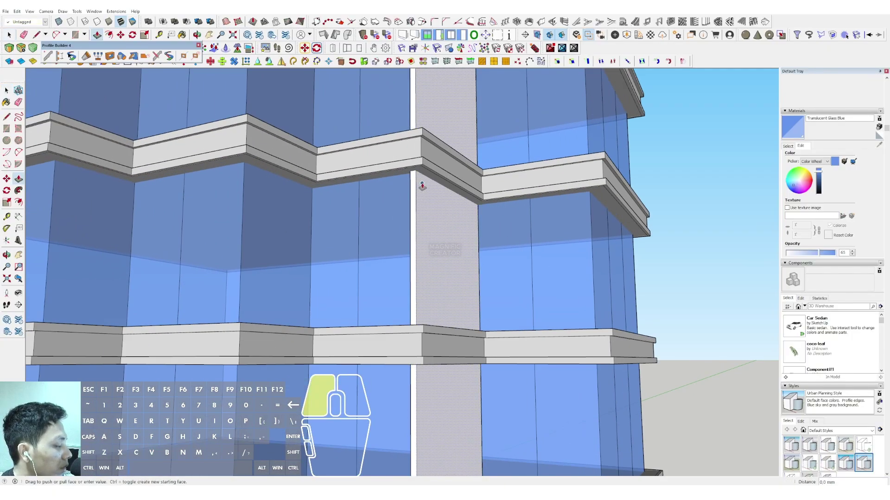
{"action": "left_click_drag", "start_coordinate": [422, 185], "coordinate": [437, 192]}
{"action": "key", "text": "space"}
{"action": "right_click", "coordinate": [433, 188]}
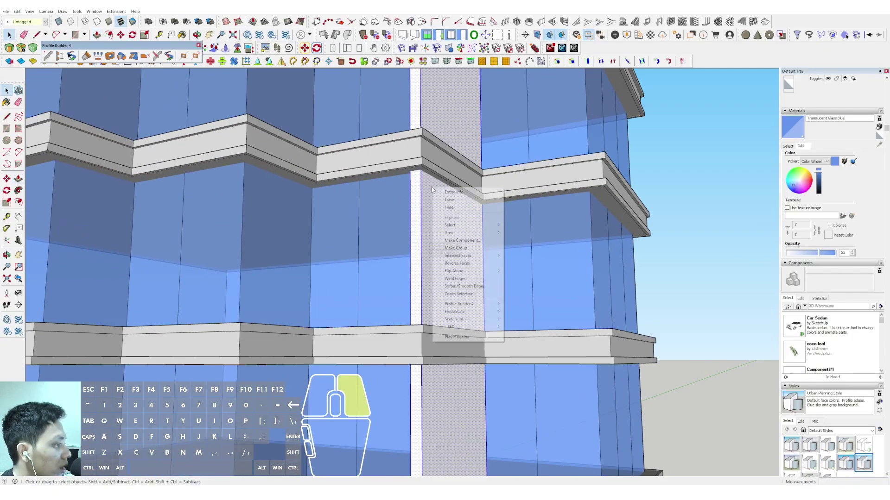
{"action": "left_click", "coordinate": [449, 253]}
Step: Open the wall panel group, extend its underside down to the base slab, and close the group
{"action": "scroll", "coordinate": [445, 237], "scroll_direction": "down", "scroll_amount": 5}
{"action": "scroll", "coordinate": [460, 298], "scroll_direction": "up", "scroll_amount": 5}
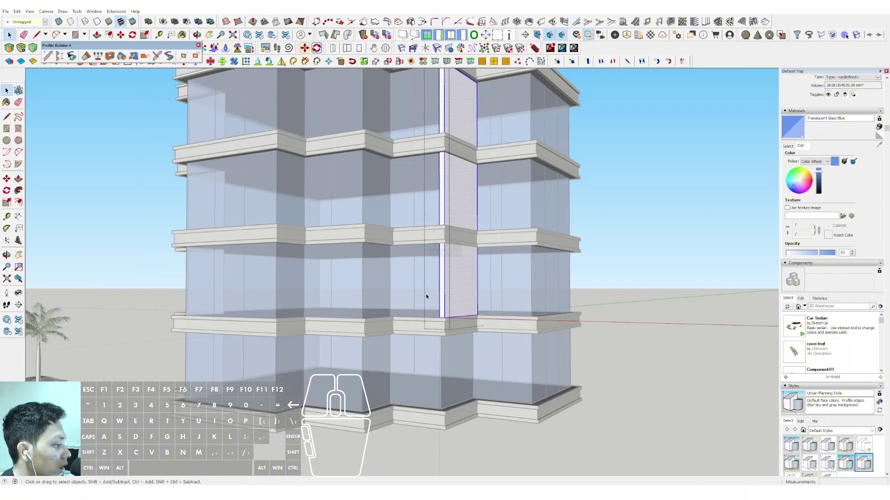
{"action": "left_click_drag", "start_coordinate": [454, 320], "coordinate": [447, 420]}
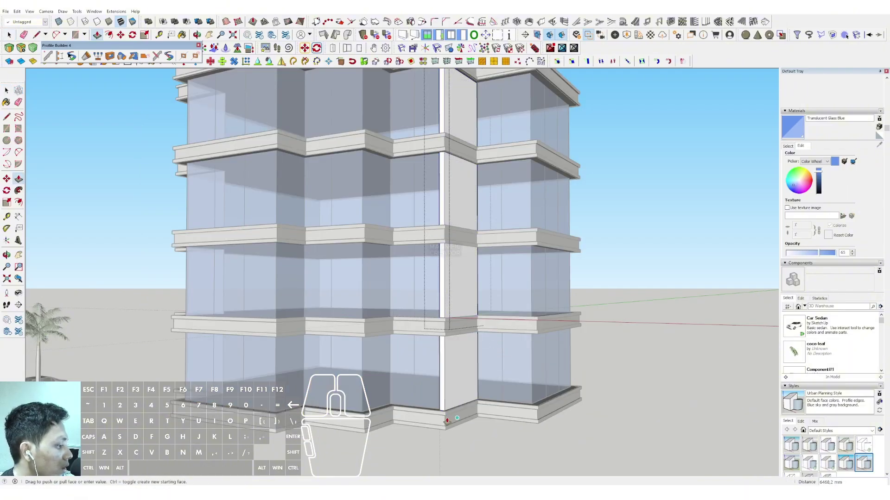
{"action": "key", "text": "space"}
{"action": "scroll", "coordinate": [507, 384], "scroll_direction": "down", "scroll_amount": 2}
{"action": "left_click", "coordinate": [615, 248]}
Step: Copy the solid wall panel along the facade to the neighbouring return facet
{"action": "scroll", "coordinate": [463, 338], "scroll_direction": "up", "scroll_amount": 2}
{"action": "middle_click_drag", "start_coordinate": [466, 334], "coordinate": [398, 317]}
{"action": "scroll", "coordinate": [479, 357], "scroll_direction": "up", "scroll_amount": 5}
{"action": "scroll", "coordinate": [476, 358], "scroll_direction": "up", "scroll_amount": 1}
{"action": "key", "text": "m"}
{"action": "key", "text": "ctrl"}
{"action": "left_click", "coordinate": [473, 356]}
{"action": "scroll", "coordinate": [490, 358], "scroll_direction": "down", "scroll_amount": 2}
{"action": "key", "text": "shift"}
{"action": "left_click", "coordinate": [380, 353], "text": "shift"}
Step: Move the copied wall panel into line with its own return facet, keeping the movement locked to the axis
{"action": "scroll", "coordinate": [392, 354], "scroll_direction": "up", "scroll_amount": 2}
{"action": "left_click", "coordinate": [391, 304]}
{"action": "key", "text": "shift"}
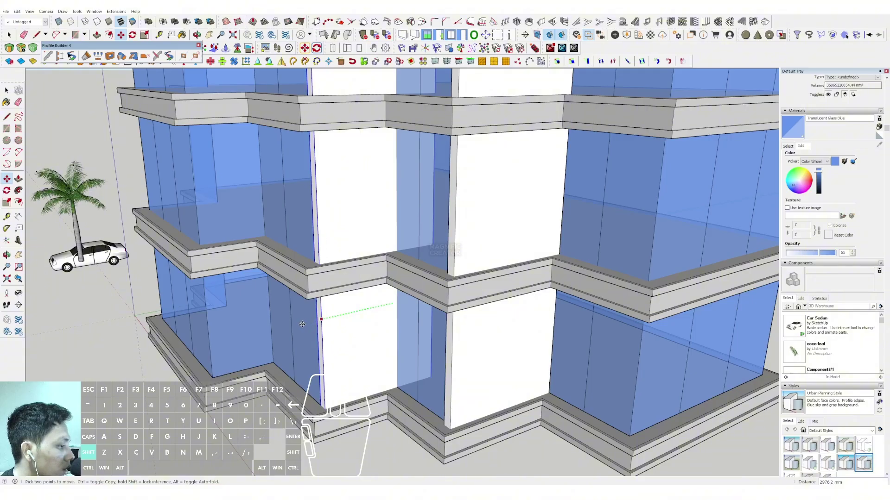
{"action": "scroll", "coordinate": [320, 410], "scroll_direction": "up", "scroll_amount": 3}
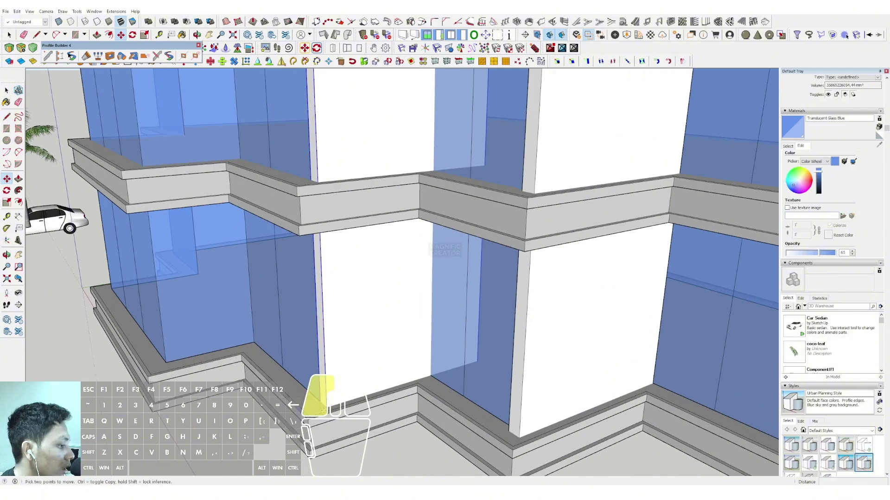
{"action": "key", "text": "shift"}
{"action": "left_click", "coordinate": [298, 416], "text": "shift"}
{"action": "key", "text": "space"}
Step: Open the copied wall panel and push its outer end face back so it does not protrude past the slab edges
{"action": "scroll", "coordinate": [366, 323], "scroll_direction": "down", "scroll_amount": 4}
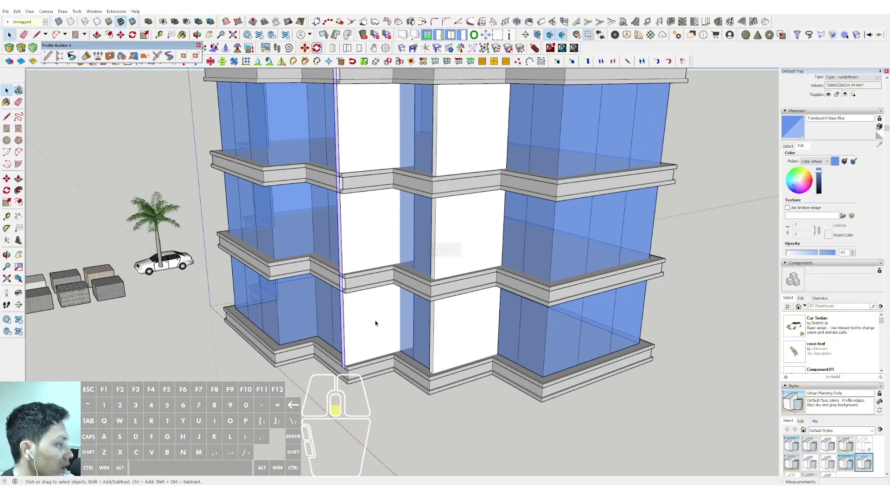
{"action": "triple_click", "coordinate": [379, 321]}
{"action": "scroll", "coordinate": [347, 264], "scroll_direction": "up", "scroll_amount": 1}
{"action": "scroll", "coordinate": [332, 195], "scroll_direction": "up", "scroll_amount": 3}
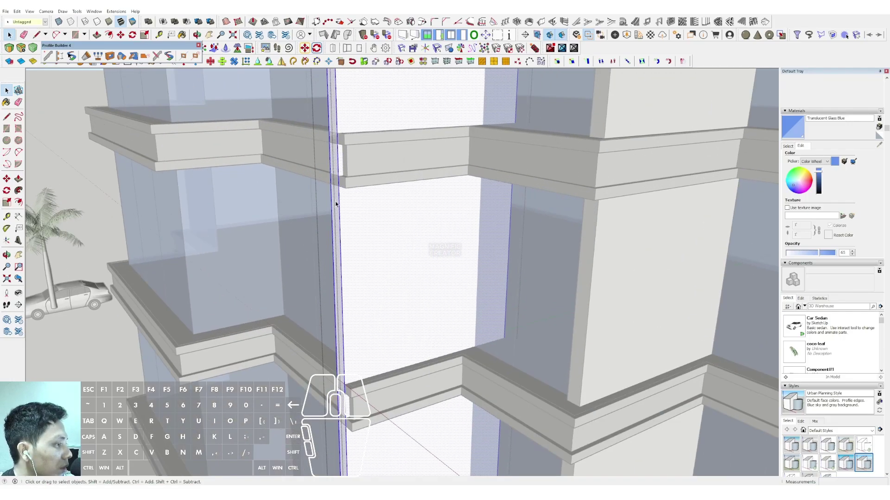
{"action": "key", "text": "p"}
{"action": "left_click", "coordinate": [341, 197]}
{"action": "left_click", "coordinate": [346, 199]}
{"action": "key", "text": "space"}
{"action": "scroll", "coordinate": [351, 209], "scroll_direction": "down", "scroll_amount": 3}
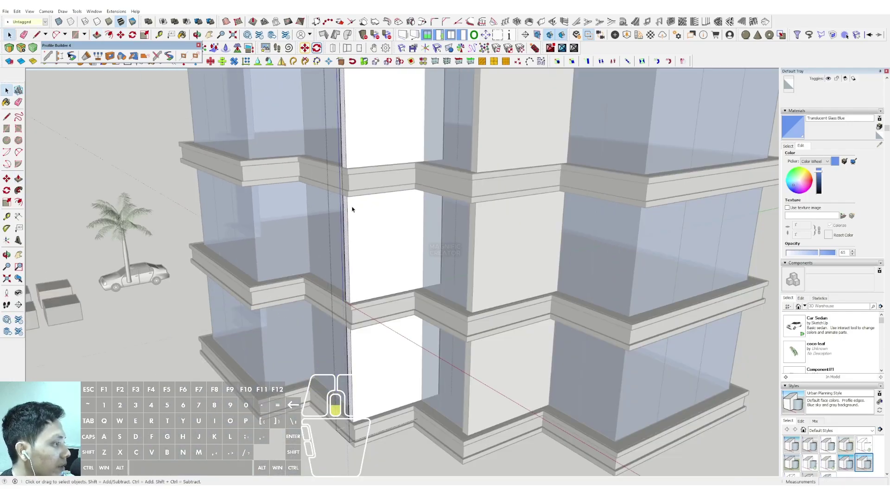
{"action": "scroll", "coordinate": [226, 221], "scroll_direction": "down", "scroll_amount": 3}
Step: Copy the shortened wall panel along the facade to the remaining front return facet
{"action": "middle_click_drag", "start_coordinate": [183, 175], "coordinate": [404, 309]}
{"action": "scroll", "coordinate": [401, 310], "scroll_direction": "up", "scroll_amount": 4}
{"action": "left_click", "coordinate": [389, 310]}
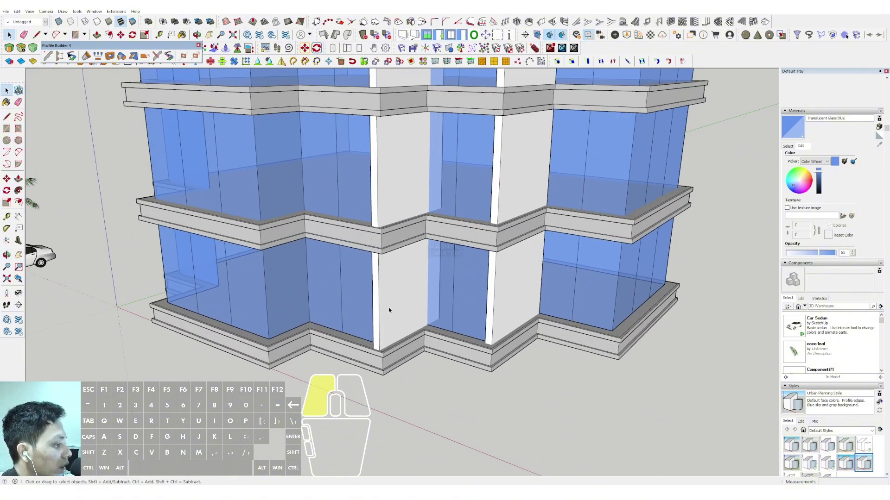
{"action": "scroll", "coordinate": [389, 310], "scroll_direction": "up", "scroll_amount": 1}
{"action": "middle_click_drag", "start_coordinate": [505, 301], "coordinate": [602, 334]}
{"action": "key", "text": "m"}
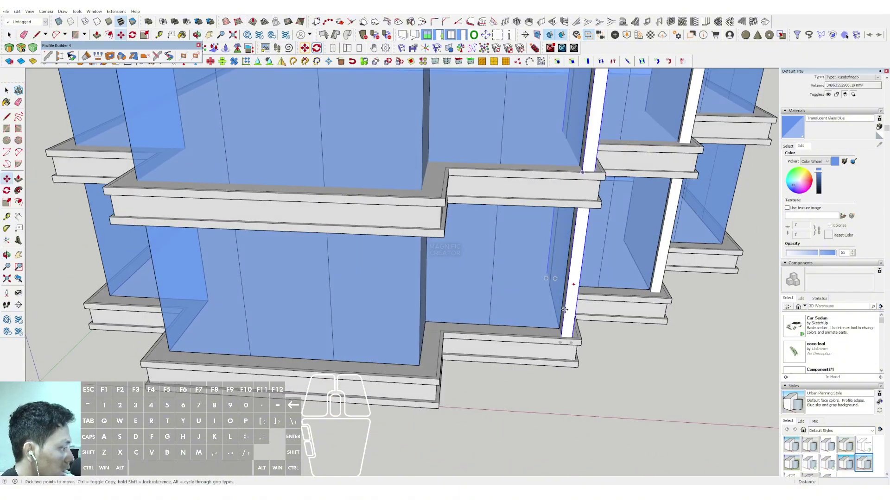
{"action": "left_click", "coordinate": [563, 309]}
{"action": "key", "text": "ctrl"}
{"action": "middle_click_drag", "start_coordinate": [514, 306], "coordinate": [556, 248], "text": "shift"}
{"action": "left_click", "coordinate": [275, 309], "text": "shift"}
{"action": "key", "text": "space"}
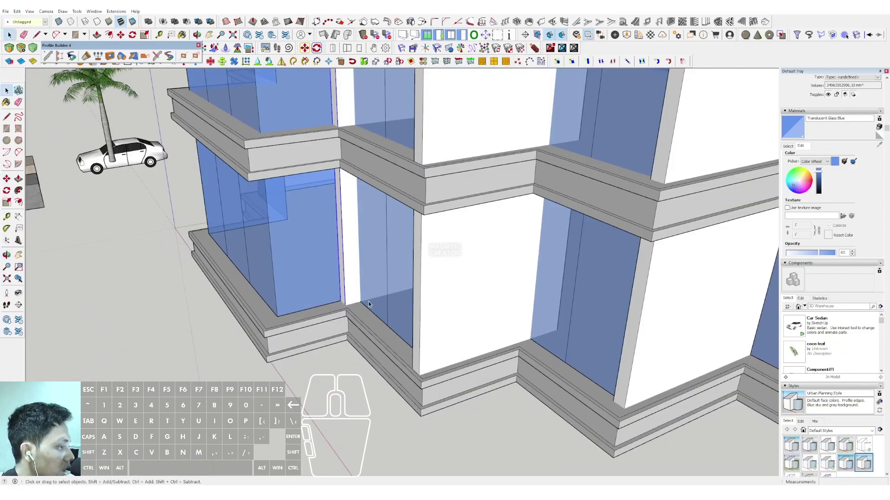
Step: Move the third wall panel along the locked axis to line up with its return facet
{"action": "scroll", "coordinate": [348, 255], "scroll_direction": "up", "scroll_amount": 3}
{"action": "scroll", "coordinate": [348, 256], "scroll_direction": "up", "scroll_amount": 1}
{"action": "key", "text": "m"}
{"action": "left_click", "coordinate": [346, 240]}
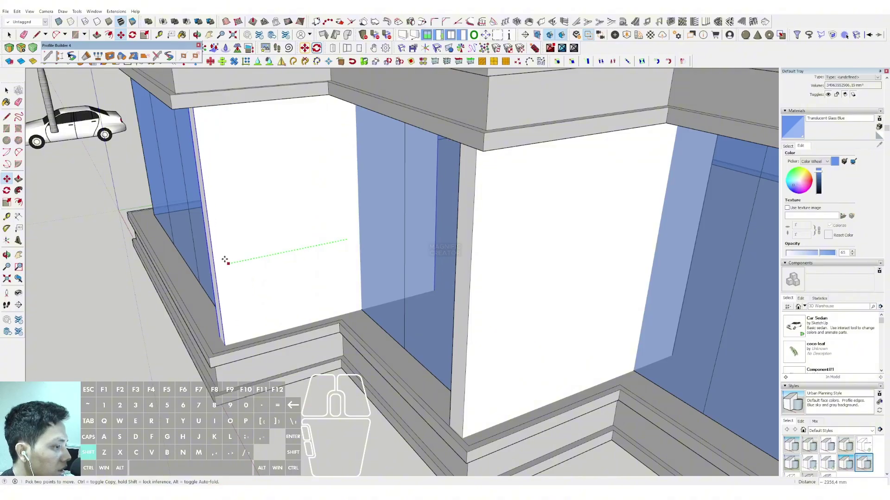
{"action": "left_click", "coordinate": [224, 260]}
{"action": "key", "text": "space"}
Step: Paint the three wall panels with Cladding Stucco White from the Brick, Cladding and Siding materials
{"action": "scroll", "coordinate": [298, 255], "scroll_direction": "down", "scroll_amount": 3}
{"action": "scroll", "coordinate": [300, 255], "scroll_direction": "down", "scroll_amount": 5}
{"action": "middle_click_drag", "start_coordinate": [307, 252], "coordinate": [348, 187]}
{"action": "scroll", "coordinate": [392, 220], "scroll_direction": "down", "scroll_amount": 1}
{"action": "scroll", "coordinate": [350, 151], "scroll_direction": "up", "scroll_amount": 2}
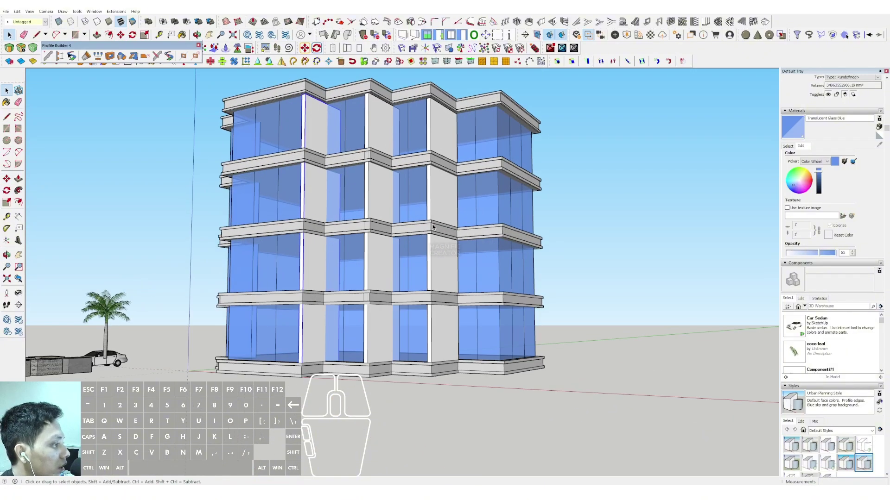
{"action": "scroll", "coordinate": [433, 227], "scroll_direction": "up", "scroll_amount": 2}
{"action": "left_click", "coordinate": [788, 147]}
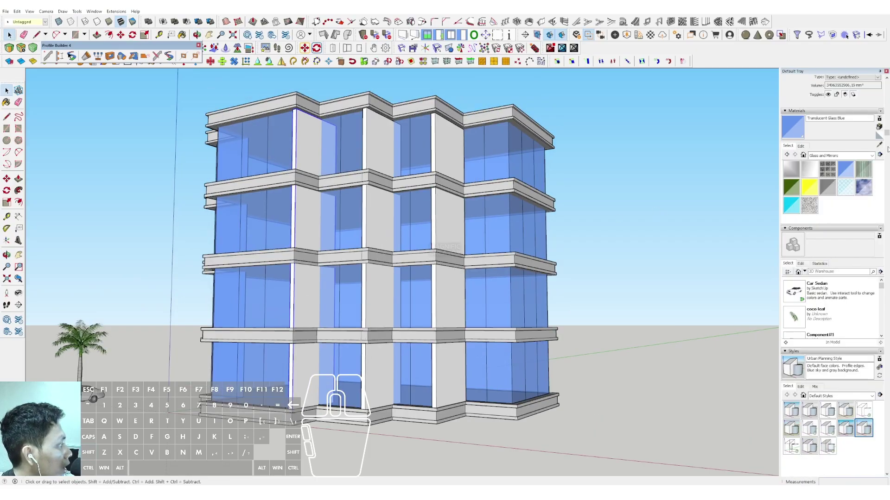
{"action": "left_click", "coordinate": [872, 157]}
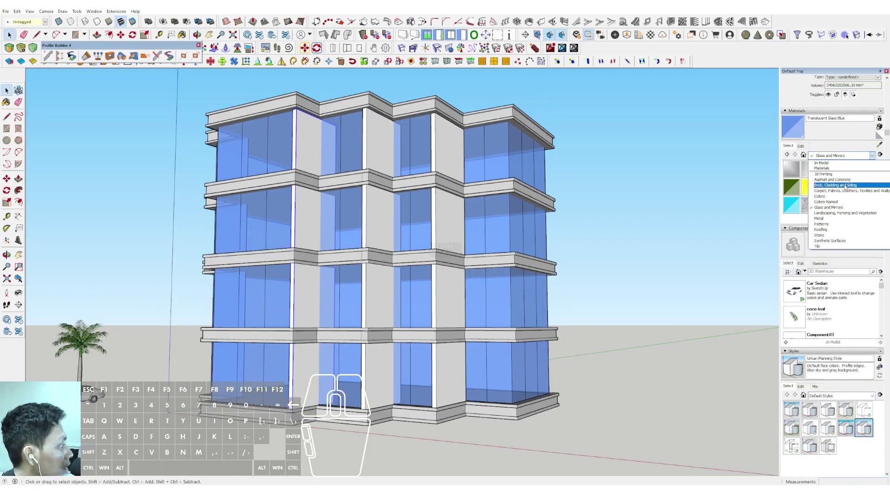
{"action": "left_click", "coordinate": [845, 186]}
{"action": "scroll", "coordinate": [829, 210], "scroll_direction": "down", "scroll_amount": 3}
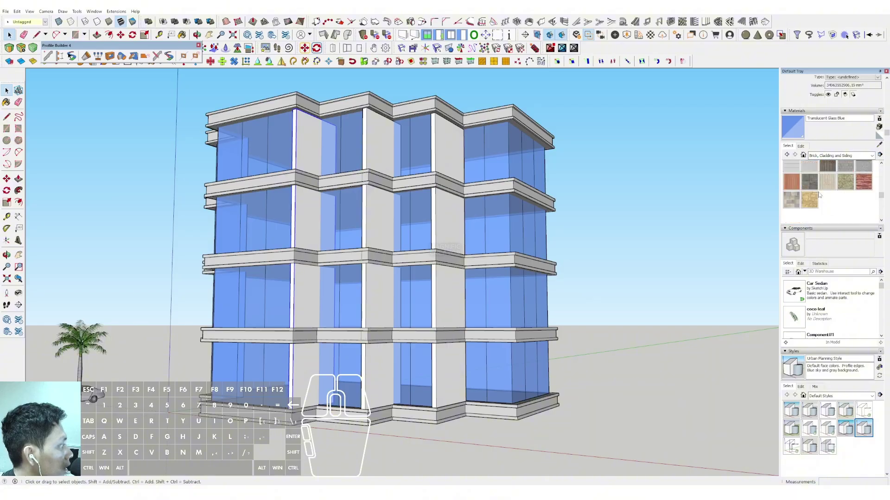
{"action": "left_click", "coordinate": [811, 166]}
{"action": "scroll", "coordinate": [425, 178], "scroll_direction": "up", "scroll_amount": 3}
{"action": "left_click", "coordinate": [308, 144]}
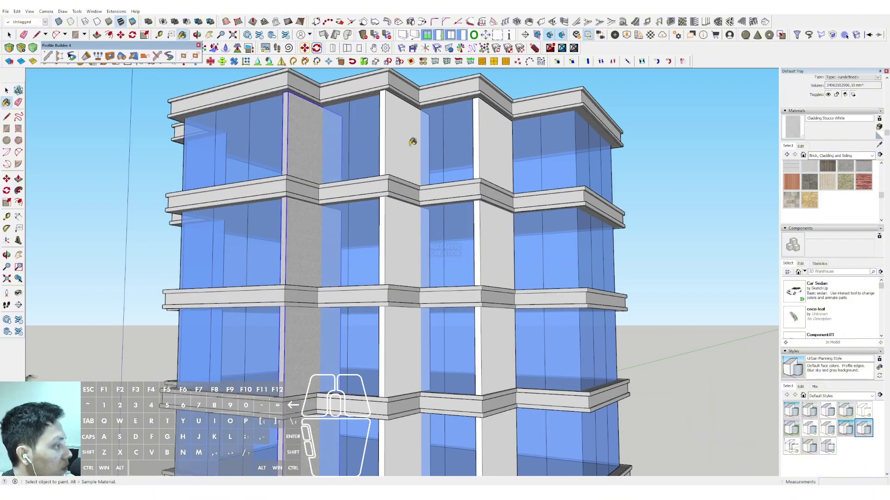
{"action": "left_click", "coordinate": [408, 139]}
{"action": "left_click", "coordinate": [492, 137]}
Step: Copy the stucco wall panel nearest the end bay onto the building's end wall
{"action": "scroll", "coordinate": [322, 202], "scroll_direction": "down", "scroll_amount": 3}
{"action": "mouse_move", "coordinate": [322, 201]}
{"action": "middle_mouse_down"}
{"action": "mouse_move", "coordinate": [393, 171]}
{"action": "mouse_move", "coordinate": [366, 181]}
{"action": "mouse_move", "coordinate": [366, 231]}
{"action": "mouse_move", "coordinate": [402, 206]}
{"action": "middle_mouse_up"}
{"action": "scroll", "coordinate": [323, 202], "scroll_direction": "up", "scroll_amount": 1}
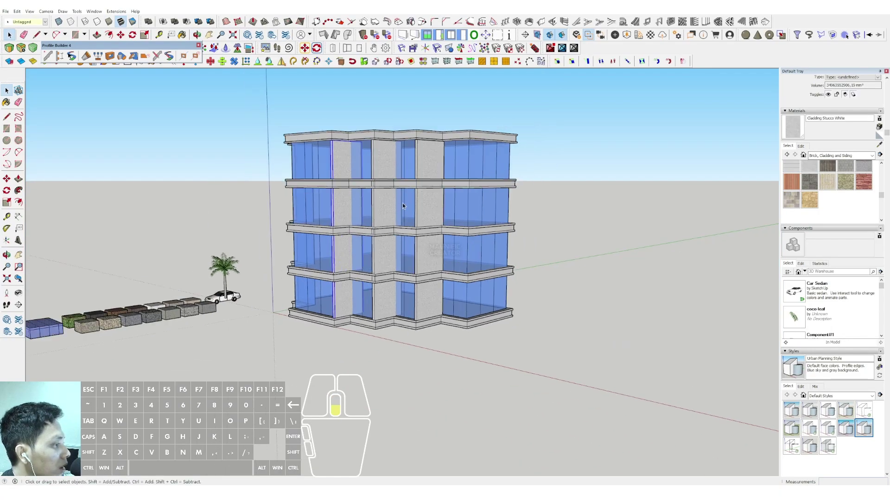
{"action": "middle_click_drag", "start_coordinate": [451, 232], "coordinate": [369, 193]}
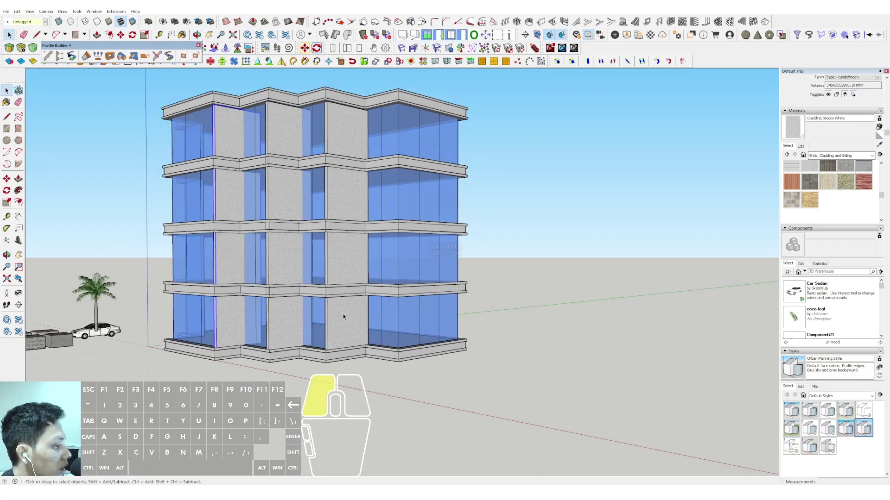
{"action": "scroll", "coordinate": [343, 317], "scroll_direction": "up", "scroll_amount": 10}
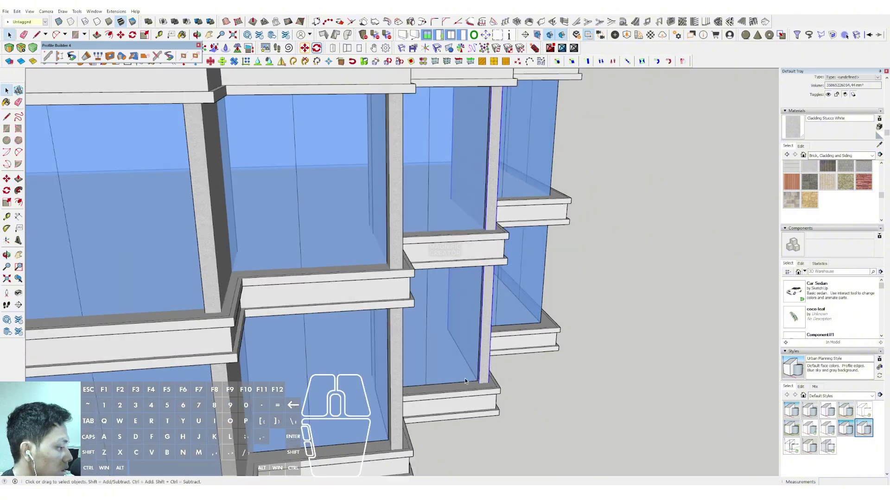
{"action": "scroll", "coordinate": [466, 381], "scroll_direction": "up", "scroll_amount": 4}
{"action": "key", "text": "m"}
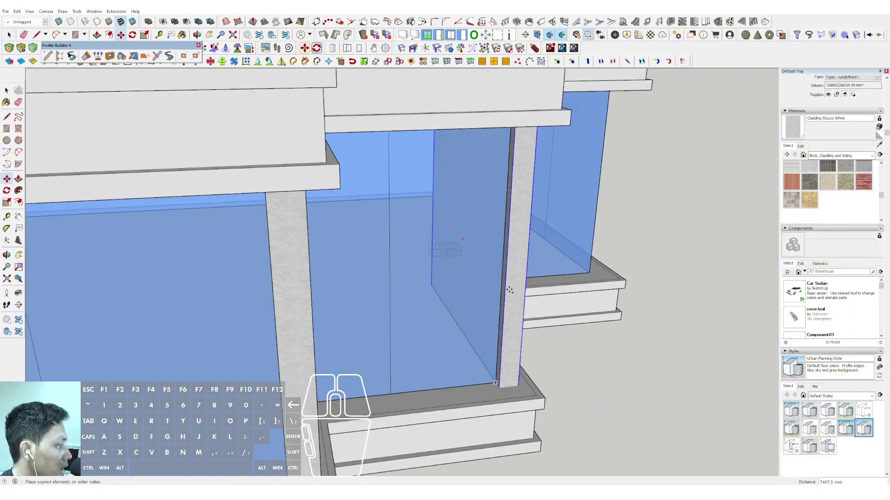
{"action": "middle_click_drag", "start_coordinate": [510, 289], "coordinate": [423, 324]}
{"action": "scroll", "coordinate": [496, 262], "scroll_direction": "up", "scroll_amount": 2}
{"action": "left_click", "coordinate": [499, 246]}
{"action": "key", "text": "space"}
Step: Make the slab directly above the ground floor a unique component, separate from the other floor slabs
{"action": "scroll", "coordinate": [500, 247], "scroll_direction": "down", "scroll_amount": 2}
{"action": "middle_click_drag", "start_coordinate": [500, 247], "coordinate": [422, 211]}
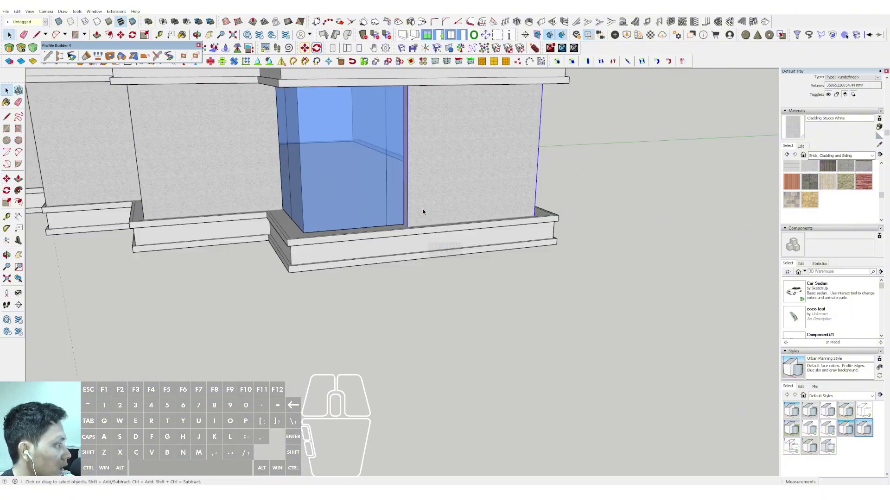
{"action": "scroll", "coordinate": [422, 211], "scroll_direction": "down", "scroll_amount": 4}
{"action": "mouse_move", "coordinate": [435, 276]}
{"action": "middle_mouse_down"}
{"action": "mouse_move", "coordinate": [441, 202]}
{"action": "mouse_move", "coordinate": [420, 262]}
{"action": "mouse_move", "coordinate": [530, 252]}
{"action": "mouse_move", "coordinate": [430, 246]}
{"action": "mouse_move", "coordinate": [391, 268]}
{"action": "mouse_move", "coordinate": [383, 324]}
{"action": "mouse_move", "coordinate": [383, 282]}
{"action": "mouse_move", "coordinate": [410, 249]}
{"action": "mouse_move", "coordinate": [311, 322]}
{"action": "middle_mouse_up"}
{"action": "scroll", "coordinate": [439, 243], "scroll_direction": "down", "scroll_amount": 3}
{"action": "scroll", "coordinate": [441, 203], "scroll_direction": "down", "scroll_amount": 2}
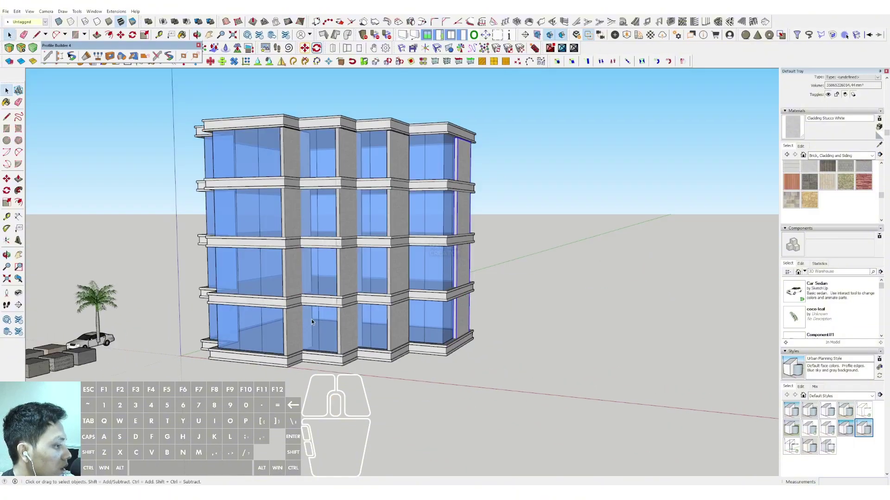
{"action": "scroll", "coordinate": [441, 258], "scroll_direction": "up", "scroll_amount": 10}
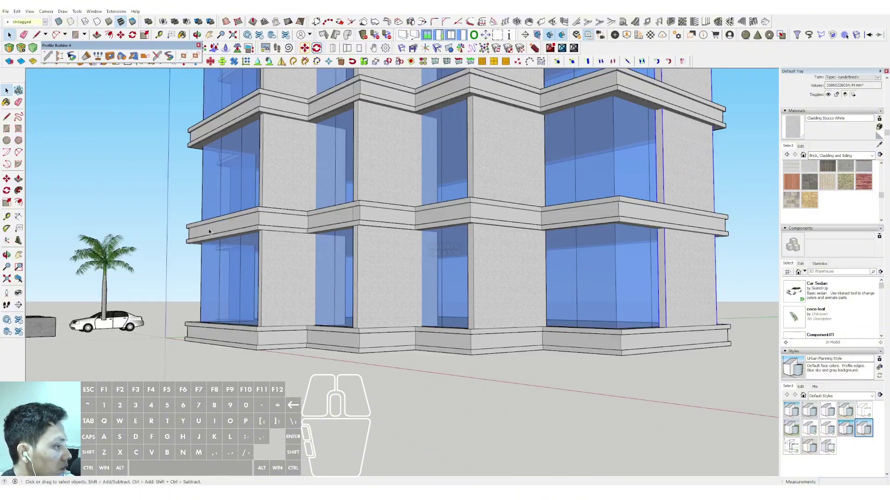
{"action": "scroll", "coordinate": [209, 232], "scroll_direction": "down", "scroll_amount": 3}
{"action": "middle_click_drag", "start_coordinate": [260, 227], "coordinate": [314, 219], "text": "shift"}
{"action": "scroll", "coordinate": [313, 218], "scroll_direction": "up", "scroll_amount": 2}
{"action": "triple_click", "coordinate": [299, 216]}
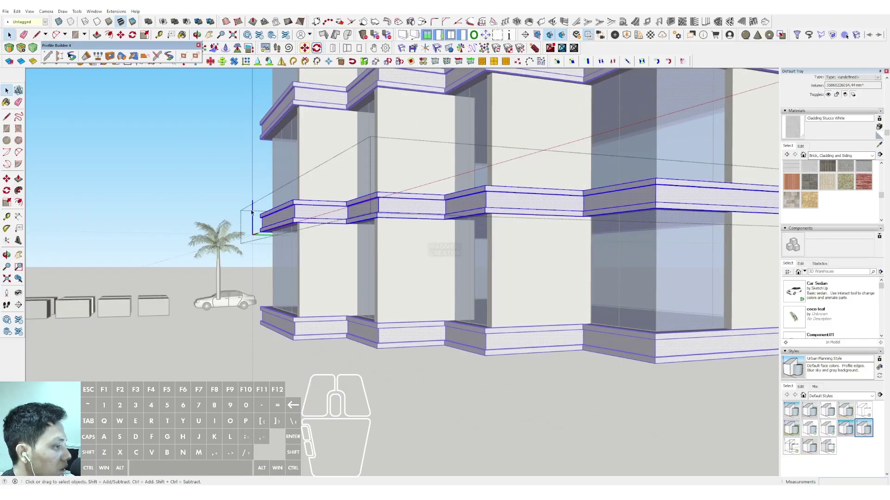
{"action": "scroll", "coordinate": [252, 212], "scroll_direction": "up", "scroll_amount": 3}
{"action": "right_click", "coordinate": [295, 207]}
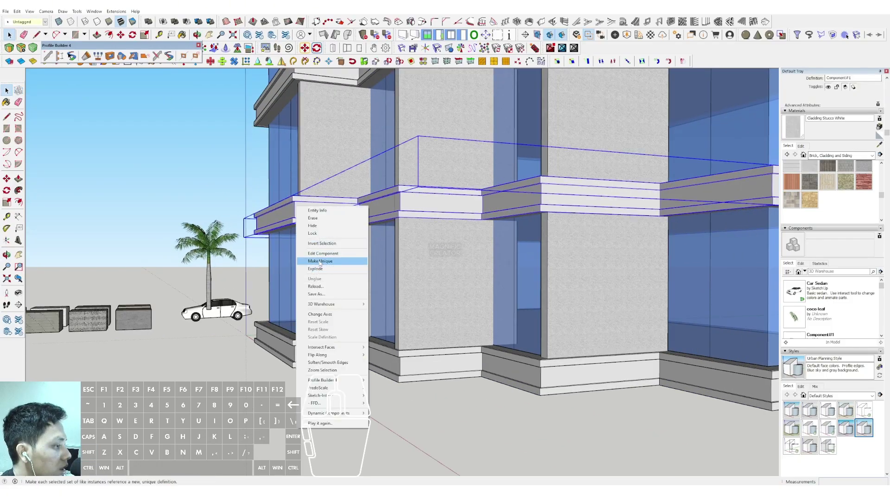
{"action": "left_click", "coordinate": [320, 262]}
Step: Move the front end of the unique first-floor slab outward to form a canopy over the entrance
{"action": "middle_click_drag", "start_coordinate": [320, 261], "coordinate": [412, 231]}
{"action": "triple_click", "coordinate": [306, 198]}
{"action": "left_click_drag", "start_coordinate": [366, 291], "coordinate": [366, 290]}
{"action": "middle_click_drag", "start_coordinate": [366, 290], "coordinate": [463, 236]}
{"action": "scroll", "coordinate": [384, 244], "scroll_direction": "down", "scroll_amount": 2, "text": "shift"}
{"action": "scroll", "coordinate": [363, 248], "scroll_direction": "down", "scroll_amount": 2, "text": "shift"}
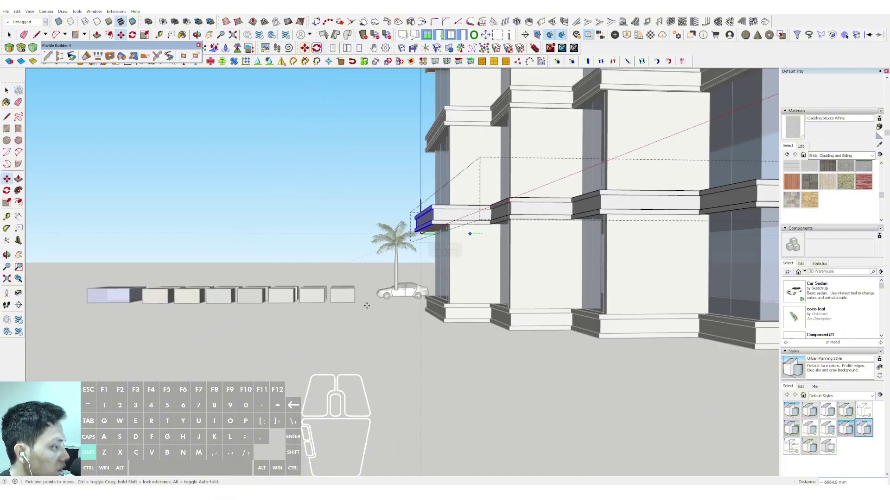
{"action": "key", "text": "space"}
Step: Make the ground-level base slab a unique component
{"action": "middle_click_drag", "start_coordinate": [403, 326], "coordinate": [396, 344]}
{"action": "triple_click", "coordinate": [454, 330]}
{"action": "left_click", "coordinate": [396, 343]}
{"action": "right_click", "coordinate": [398, 282]}
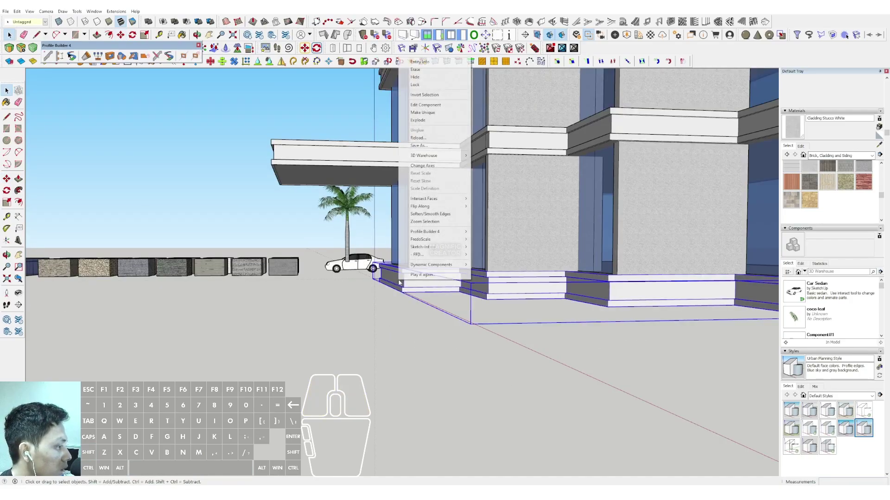
{"action": "left_click", "coordinate": [420, 114]}
Step: Move the front end of the base slab outward beneath the canopy to form an entrance platform
{"action": "middle_click_drag", "start_coordinate": [408, 278], "coordinate": [491, 304]}
{"action": "middle_click_drag", "start_coordinate": [392, 300], "coordinate": [382, 294]}
{"action": "double_click", "coordinate": [345, 280]}
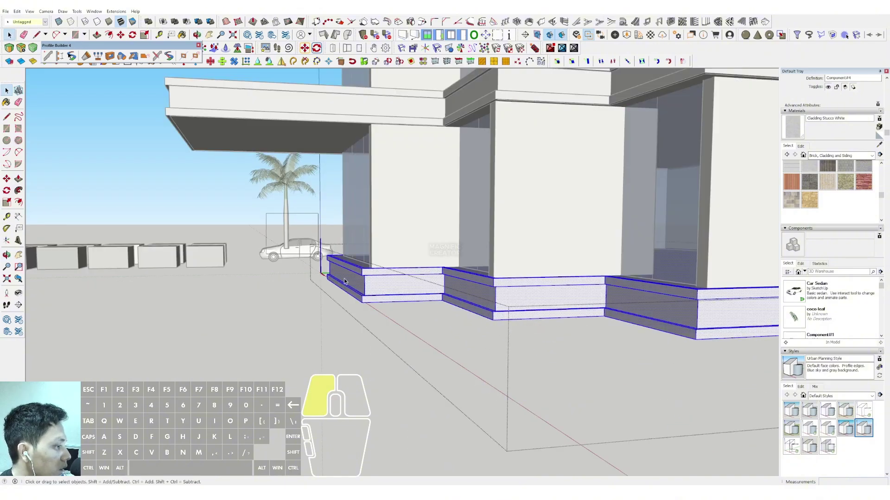
{"action": "double_click", "coordinate": [345, 280]}
{"action": "middle_click_drag", "start_coordinate": [385, 349], "coordinate": [412, 297]}
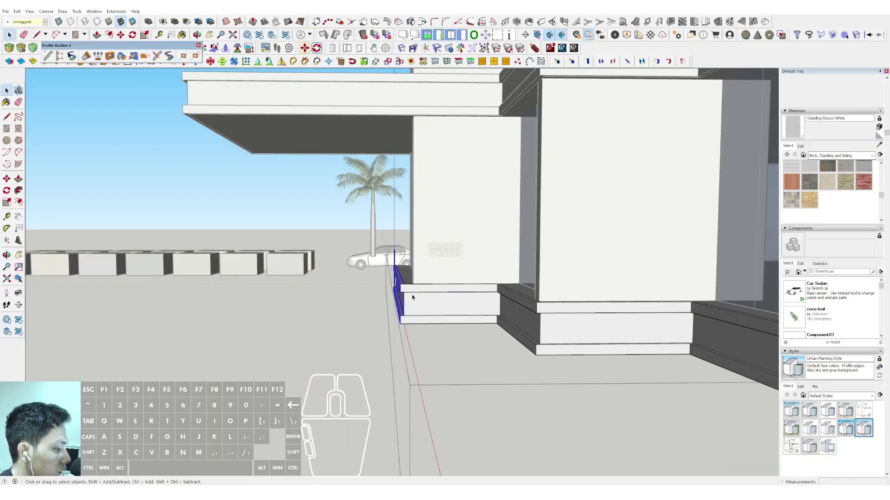
{"action": "left_click", "coordinate": [412, 322]}
{"action": "scroll", "coordinate": [388, 322], "scroll_direction": "down", "scroll_amount": 3, "text": "shift"}
{"action": "left_click", "coordinate": [254, 317]}
{"action": "key", "text": "space"}
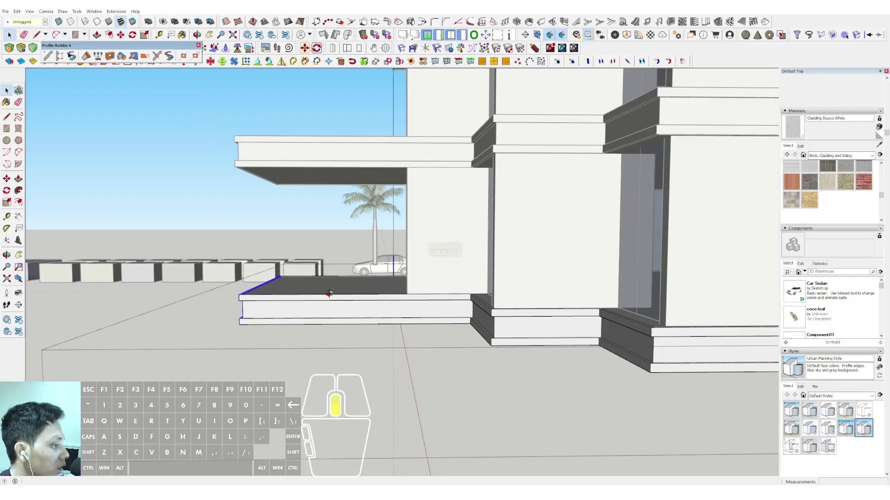
{"action": "middle_click_drag", "start_coordinate": [353, 333], "coordinate": [465, 252]}
{"action": "left_click", "coordinate": [411, 373]}
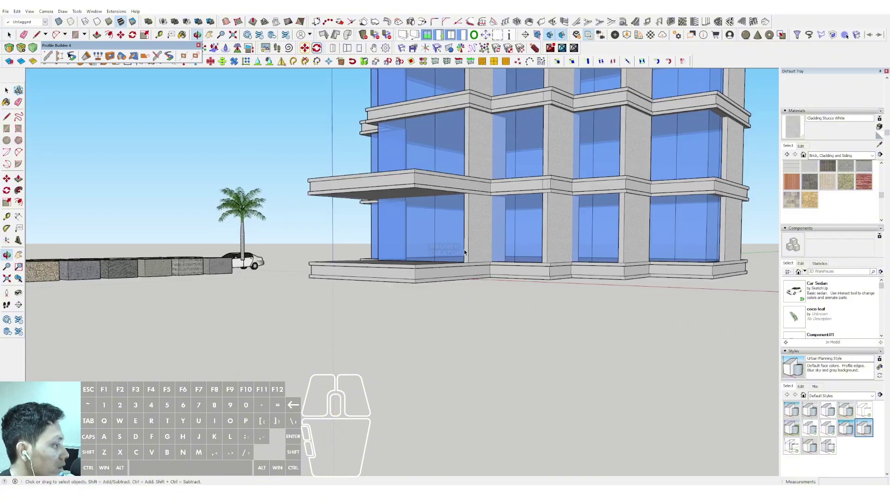
Step: Draw a rectangle about 5.8 m by 256 mm on the platform's side face and scale its height up
{"action": "scroll", "coordinate": [465, 252], "scroll_direction": "down", "scroll_amount": 2}
{"action": "mouse_move", "coordinate": [407, 294]}
{"action": "middle_mouse_down", "text": "shift"}
{"action": "mouse_move", "coordinate": [471, 274]}
{"action": "mouse_move", "coordinate": [402, 279]}
{"action": "middle_mouse_up", "text": "shift"}
{"action": "scroll", "coordinate": [471, 274], "scroll_direction": "down", "scroll_amount": 4}
{"action": "middle_click_drag", "start_coordinate": [402, 279], "coordinate": [371, 307]}
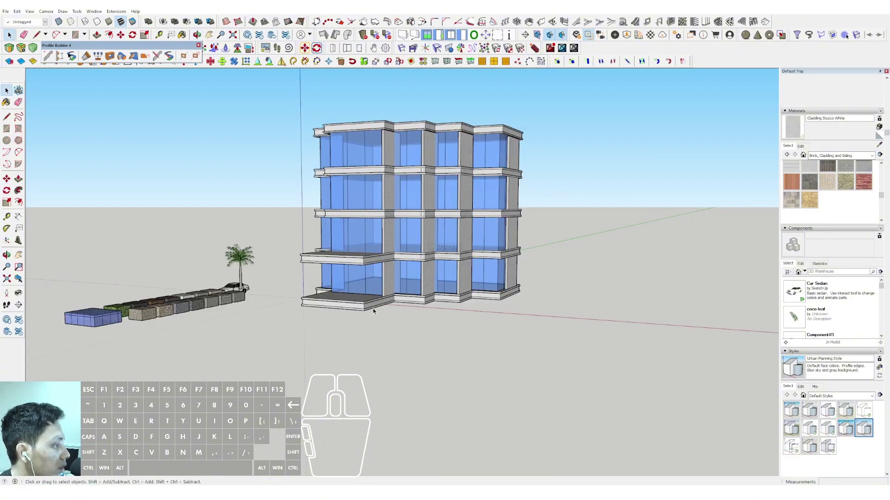
{"action": "scroll", "coordinate": [370, 306], "scroll_direction": "up", "scroll_amount": 5}
{"action": "scroll", "coordinate": [370, 305], "scroll_direction": "up", "scroll_amount": 6}
{"action": "key", "text": "r"}
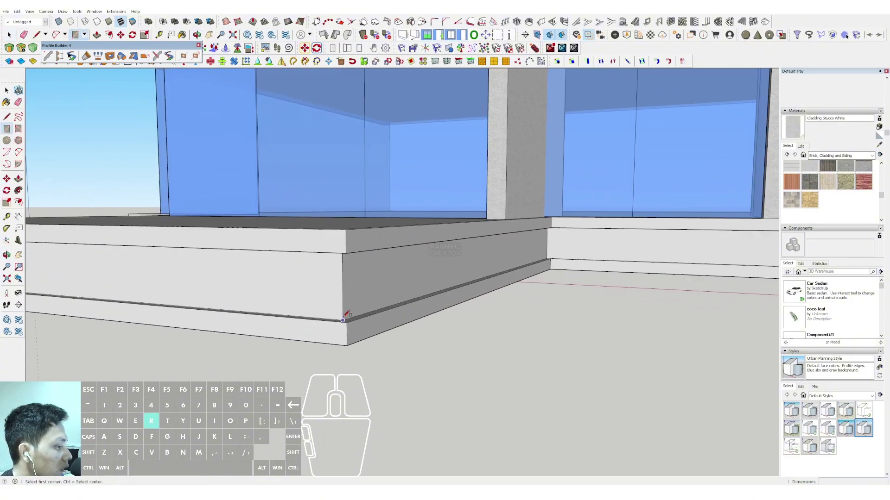
{"action": "left_click", "coordinate": [514, 254]}
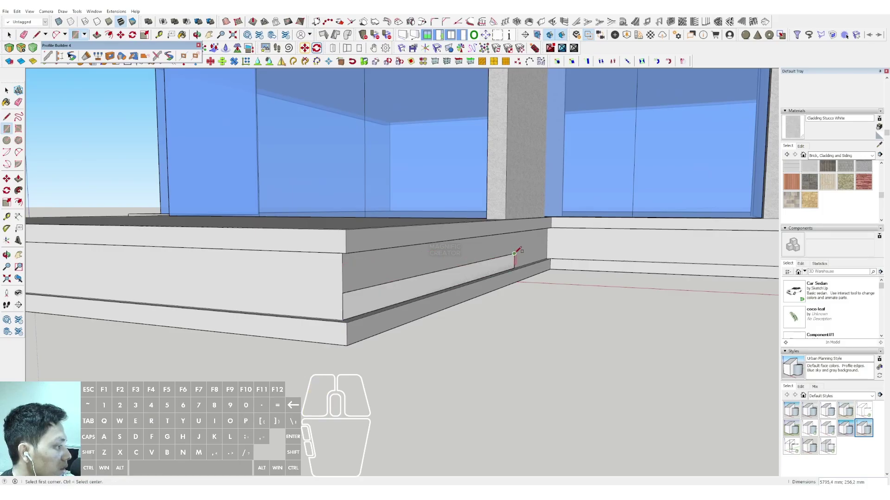
{"action": "double_click", "coordinate": [499, 266]}
{"action": "key", "text": "s"}
{"action": "left_click_drag", "start_coordinate": [454, 267], "coordinate": [455, 245]}
{"action": "key", "text": "space"}
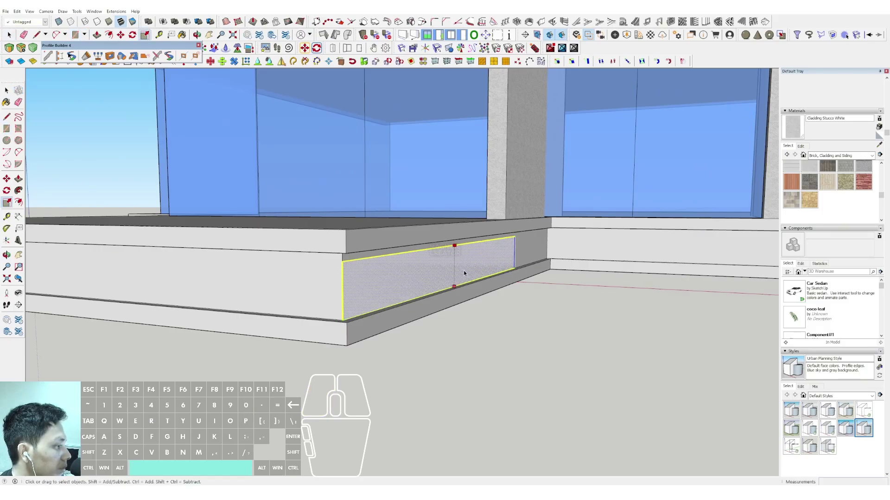
Step: Try pulling the side rectangle out about 3183 mm as a block beside the platform
{"action": "key", "text": "v"}
{"action": "left_click", "coordinate": [461, 256]}
{"action": "scroll", "coordinate": [511, 267], "scroll_direction": "down", "scroll_amount": 3}
{"action": "left_click", "coordinate": [633, 278]}
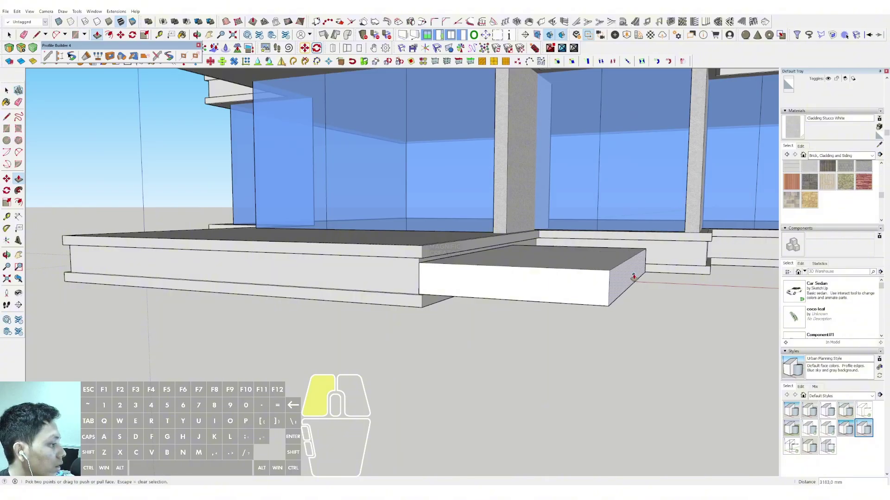
{"action": "key", "text": "space"}
Step: Delete the trial block from the platform's side
{"action": "scroll", "coordinate": [487, 259], "scroll_direction": "up", "scroll_amount": 1}
{"action": "middle_click_drag", "start_coordinate": [482, 259], "coordinate": [467, 286]}
{"action": "key", "text": "space"}
{"action": "left_click", "coordinate": [467, 286]}
{"action": "key", "text": "Delete"}
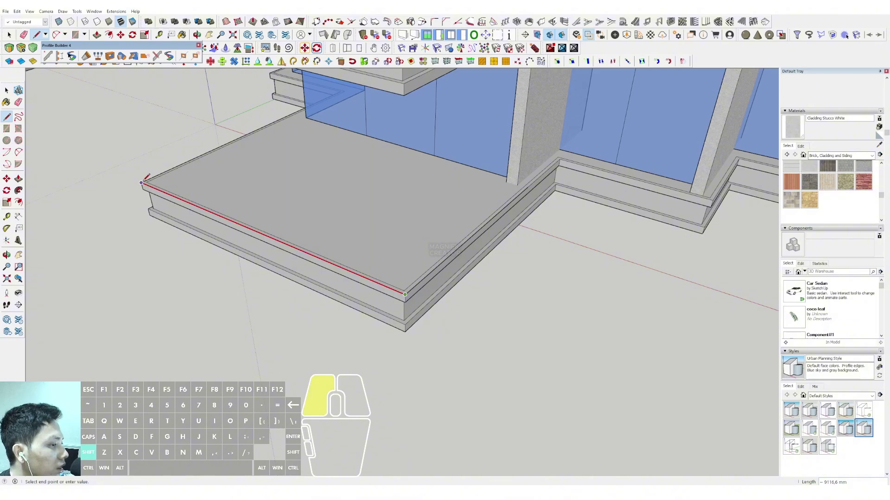
Step: Trace the entrance platform's three exposed top edges with connected lines and select them
{"action": "middle_click_drag", "start_coordinate": [261, 186], "coordinate": [316, 229], "text": "shift"}
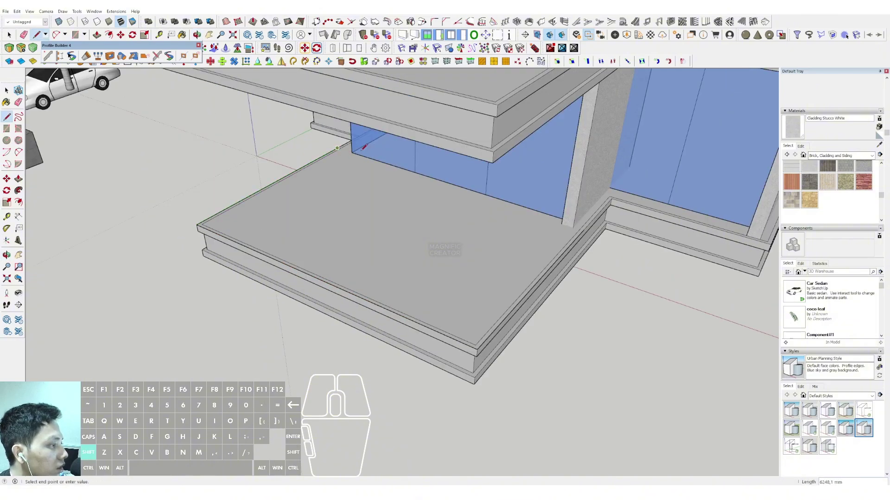
{"action": "key", "text": "space"}
{"action": "left_click", "coordinate": [561, 258]}
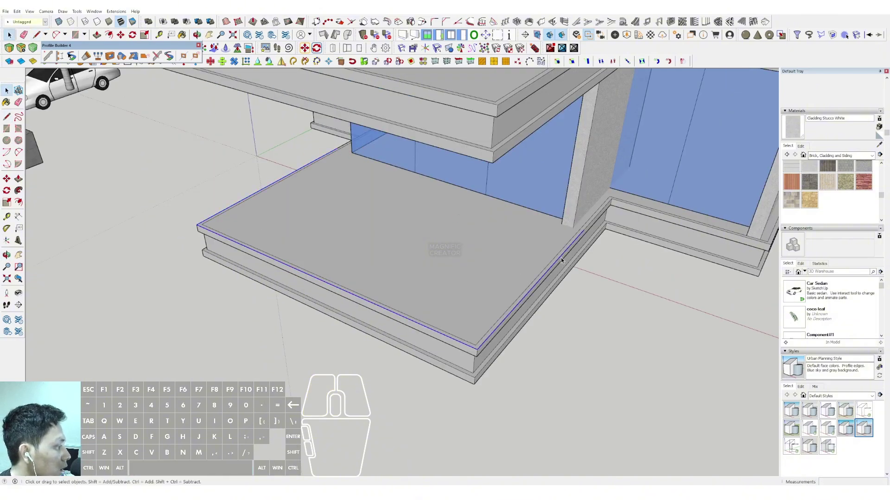
Step: Offset the traced platform edges outward four times, the first three by about 787, 1642 and 2522 mm
{"action": "key", "text": "f"}
{"action": "scroll", "coordinate": [561, 258], "scroll_direction": "up", "scroll_amount": 1}
{"action": "left_click", "coordinate": [561, 258]}
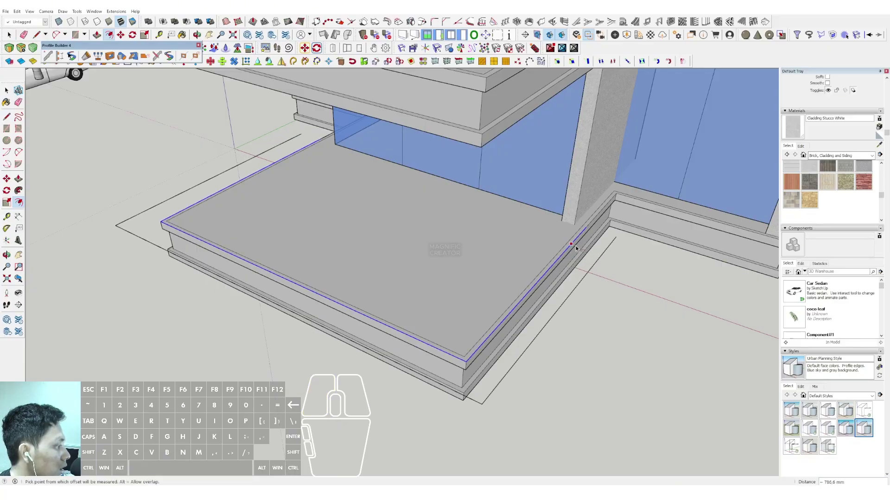
{"action": "left_click", "coordinate": [634, 271]}
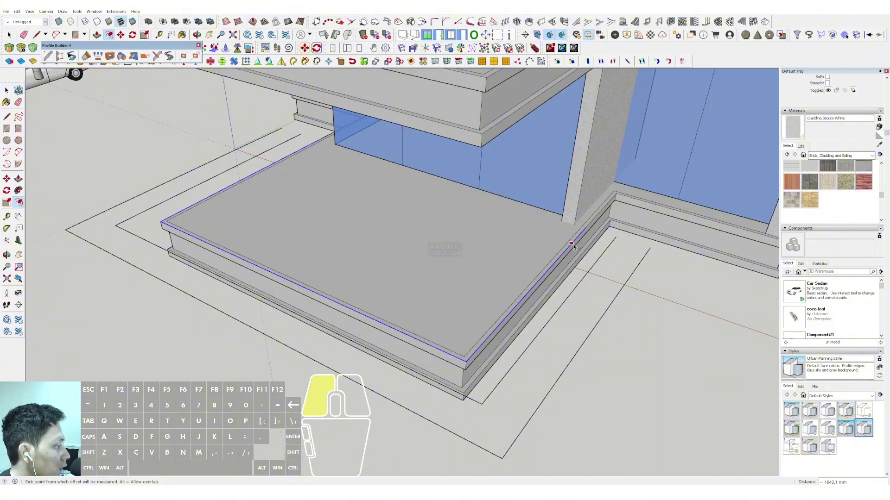
{"action": "left_click", "coordinate": [573, 244]}
{"action": "left_click", "coordinate": [676, 280]}
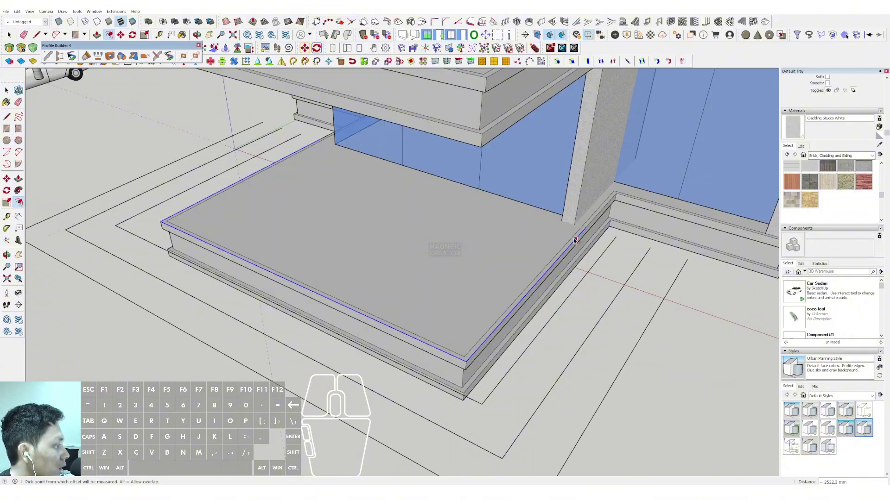
{"action": "left_click", "coordinate": [574, 238]}
{"action": "left_click", "coordinate": [725, 284]}
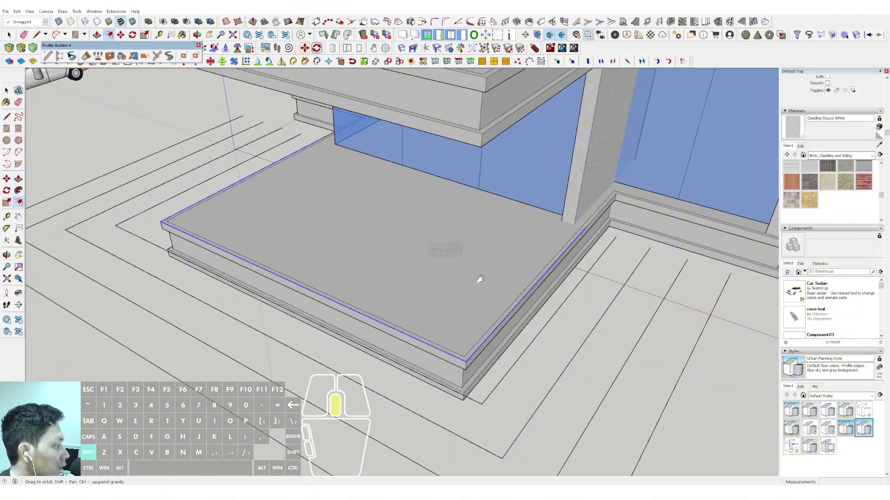
Step: Draw closing lines across both ends of the offset outlines to form four tread faces around the platform
{"action": "middle_click_drag", "start_coordinate": [480, 279], "coordinate": [366, 292], "text": "shift"}
{"action": "key", "text": "l"}
{"action": "scroll", "coordinate": [505, 243], "scroll_direction": "up", "scroll_amount": 1, "text": "shift"}
{"action": "left_click", "coordinate": [505, 244], "text": "shift"}
{"action": "key", "text": "space"}
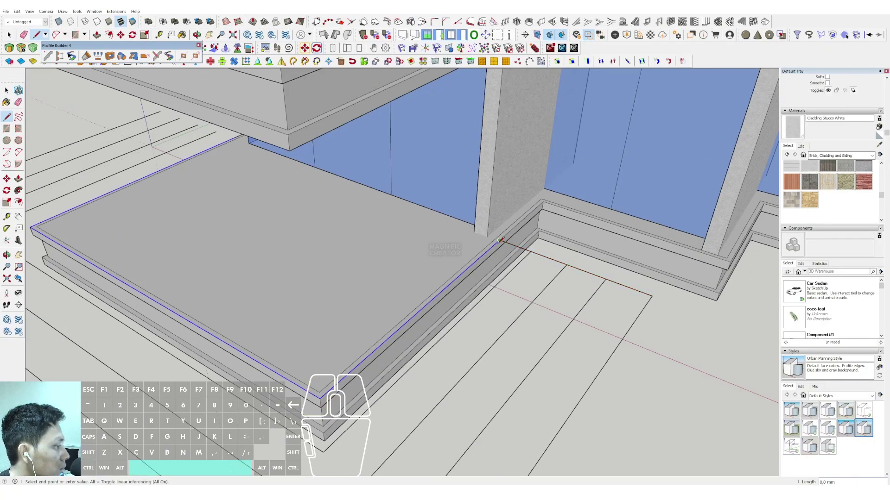
{"action": "scroll", "coordinate": [487, 236], "scroll_direction": "down", "scroll_amount": 3}
{"action": "middle_click_drag", "start_coordinate": [278, 199], "coordinate": [446, 207], "text": "shift"}
{"action": "scroll", "coordinate": [426, 161], "scroll_direction": "up", "scroll_amount": 4}
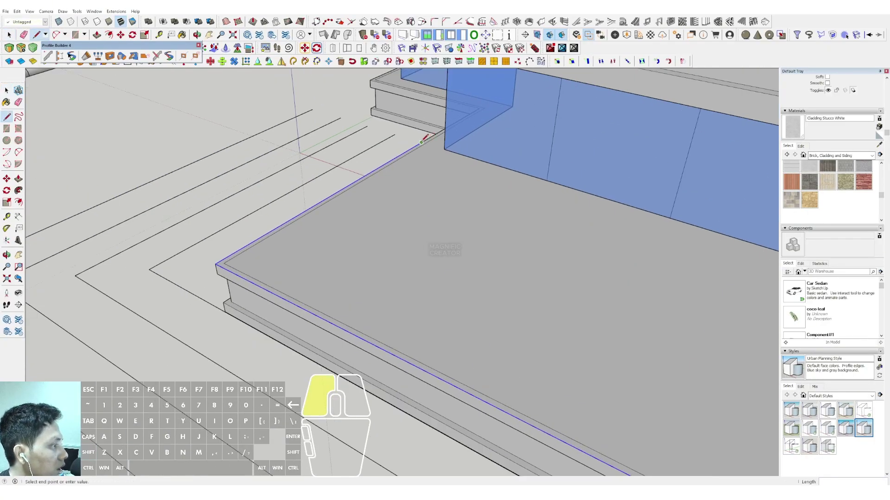
{"action": "left_click", "coordinate": [314, 109], "text": "shift"}
{"action": "key", "text": "space"}
{"action": "scroll", "coordinate": [306, 139], "scroll_direction": "down", "scroll_amount": 4}
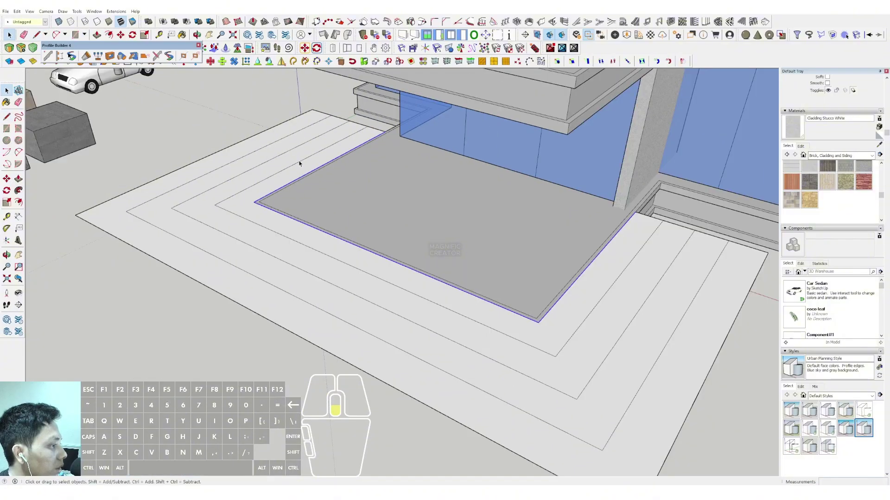
Step: Push/Pull the outermost tread strip down about 1069 mm to the bottom of the building's base
{"action": "middle_click_drag", "start_coordinate": [299, 165], "coordinate": [399, 130]}
{"action": "middle_click_drag", "start_coordinate": [565, 193], "coordinate": [499, 205], "text": "shift"}
{"action": "scroll", "coordinate": [499, 205], "scroll_direction": "up", "scroll_amount": 1}
{"action": "scroll", "coordinate": [499, 205], "scroll_direction": "up", "scroll_amount": 3}
{"action": "left_click", "coordinate": [496, 203]}
{"action": "key", "text": "p"}
{"action": "left_click", "coordinate": [495, 204]}
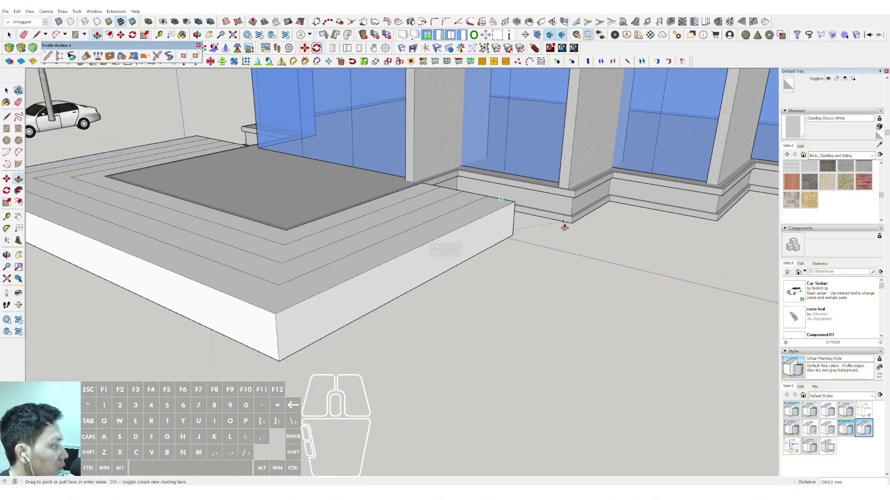
{"action": "left_click", "coordinate": [564, 225]}
{"action": "key", "text": "space"}
Step: Lower the outer three tread strips with Push/Pull to successive step heights and delete the leftover vertical edge at their end
{"action": "scroll", "coordinate": [496, 213], "scroll_direction": "up", "scroll_amount": 2}
{"action": "scroll", "coordinate": [484, 210], "scroll_direction": "up", "scroll_amount": 2}
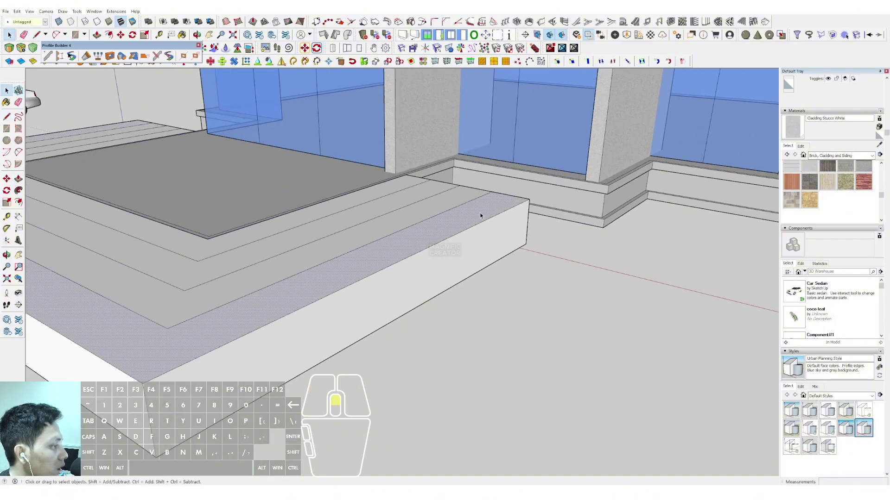
{"action": "key", "text": "p"}
{"action": "left_click_drag", "start_coordinate": [491, 231], "coordinate": [494, 241]}
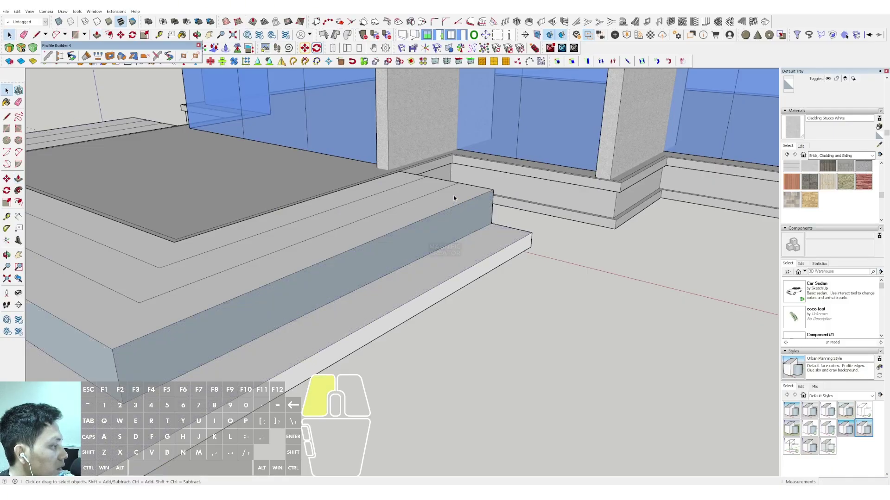
{"action": "key", "text": "p"}
{"action": "left_click_drag", "start_coordinate": [454, 199], "coordinate": [455, 216]}
{"action": "key", "text": "v"}
{"action": "left_click", "coordinate": [428, 188]}
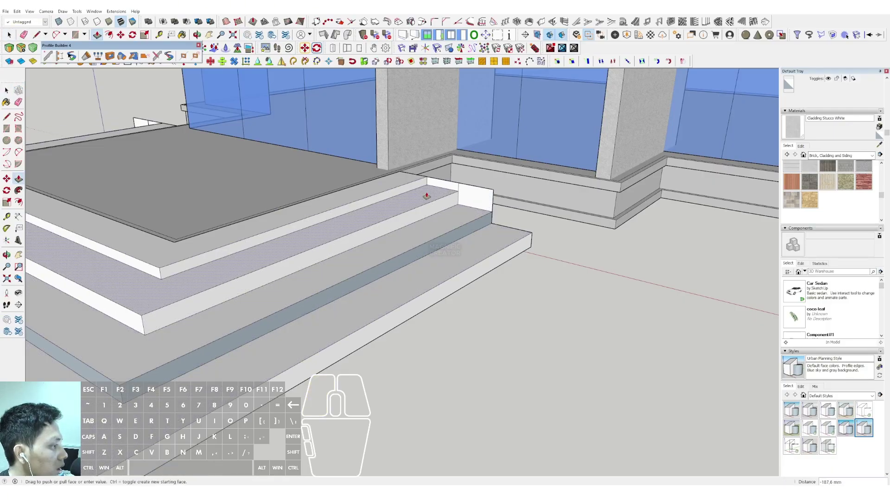
{"action": "left_click", "coordinate": [422, 197]}
{"action": "key", "text": "space"}
{"action": "scroll", "coordinate": [481, 247], "scroll_direction": "up", "scroll_amount": 1}
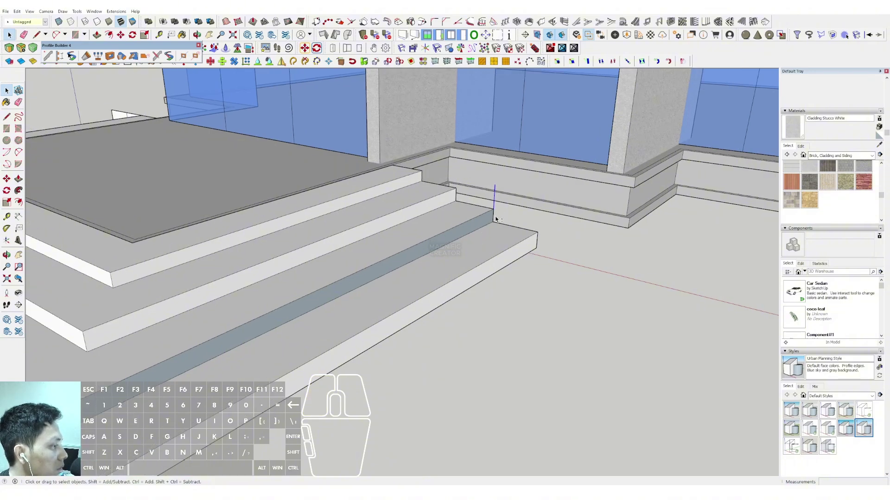
{"action": "key", "text": "Delete"}
Step: Group the entrance steps and paint the group with Color M02 sampled from the platform
{"action": "scroll", "coordinate": [487, 223], "scroll_direction": "down", "scroll_amount": 2}
{"action": "middle_click_drag", "start_coordinate": [394, 254], "coordinate": [474, 243]}
{"action": "scroll", "coordinate": [474, 242], "scroll_direction": "down", "scroll_amount": 2}
{"action": "triple_click", "coordinate": [473, 243]}
{"action": "right_click", "coordinate": [473, 243]}
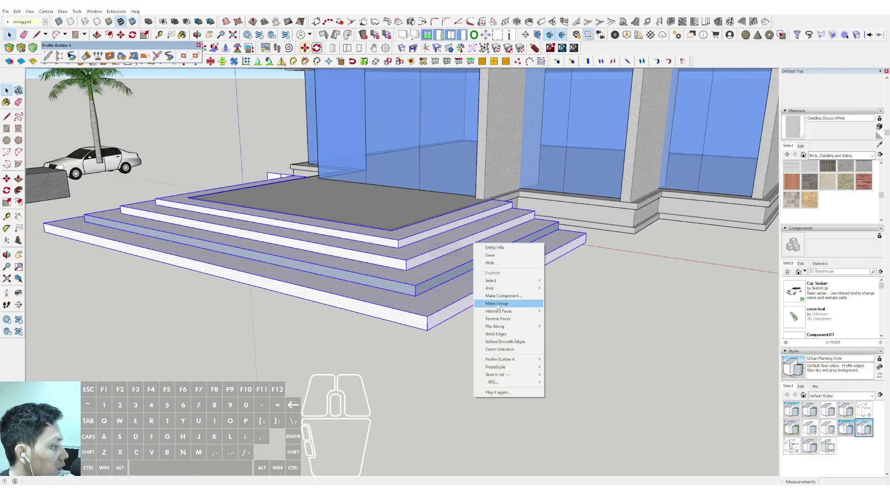
{"action": "left_click", "coordinate": [497, 304]}
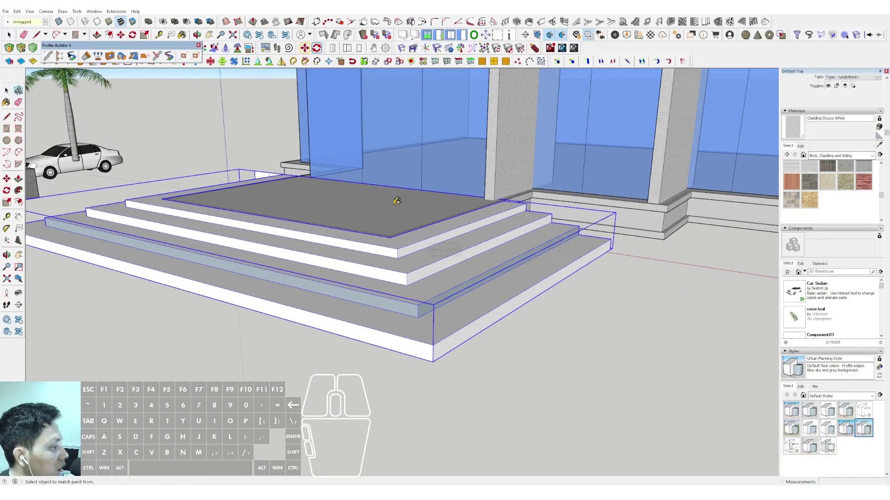
{"action": "scroll", "coordinate": [412, 271], "scroll_direction": "down", "scroll_amount": 5}
{"action": "scroll", "coordinate": [411, 271], "scroll_direction": "down", "scroll_amount": 5}
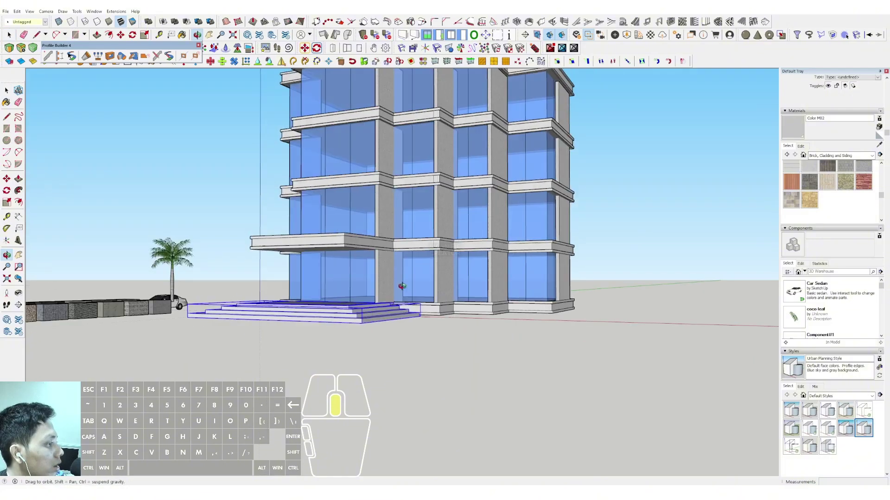
{"action": "middle_click_drag", "start_coordinate": [412, 332], "coordinate": [522, 274]}
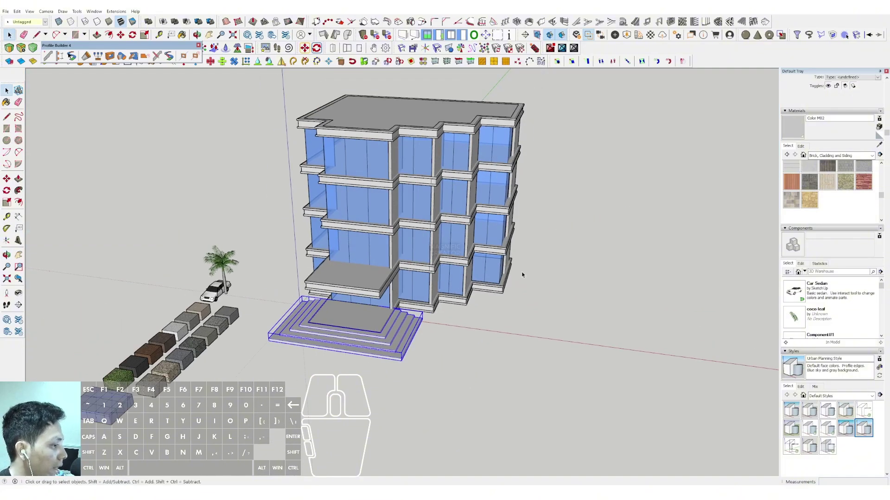
Step: Draw a large ground rectangle extending around the building and its entrance steps and make it a group
{"action": "left_click", "coordinate": [197, 373]}
{"action": "key", "text": "space"}
{"action": "middle_click_drag", "start_coordinate": [517, 357], "coordinate": [489, 316]}
{"action": "double_click", "coordinate": [488, 315]}
{"action": "right_click", "coordinate": [487, 315]}
{"action": "left_click", "coordinate": [502, 374]}
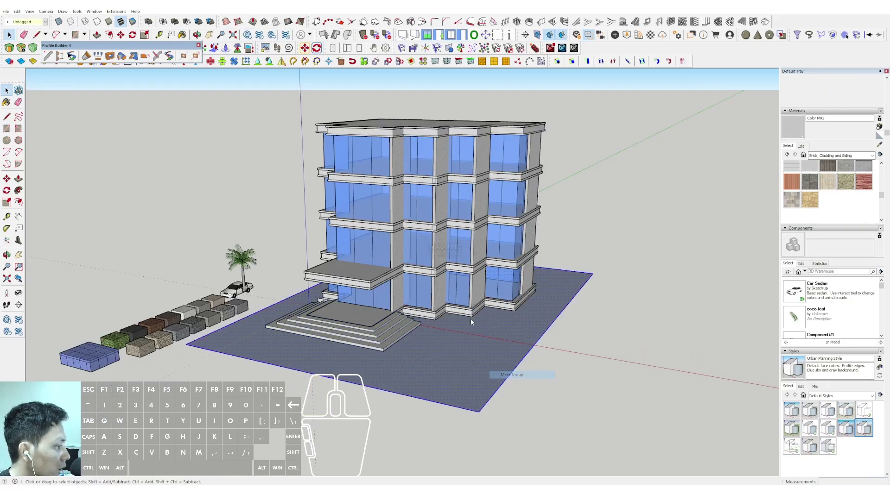
Step: Draw a rectangle over the plinth's lower band at the outermost bay and Push/Pull it forward to line up with the front bays
{"action": "scroll", "coordinate": [521, 304], "scroll_direction": "up", "scroll_amount": 8}
{"action": "key", "text": "r"}
{"action": "left_click", "coordinate": [560, 304]}
{"action": "scroll", "coordinate": [464, 289], "scroll_direction": "up", "scroll_amount": 2}
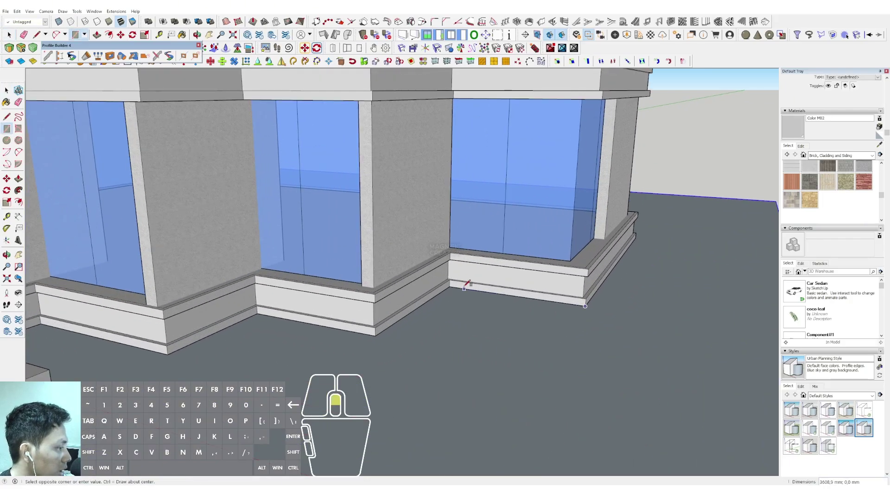
{"action": "left_click", "coordinate": [461, 289]}
{"action": "key", "text": "space"}
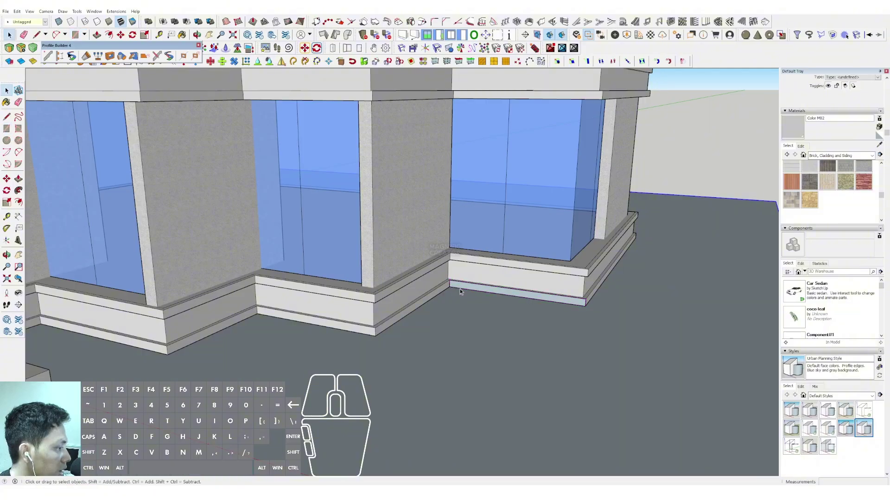
{"action": "left_click", "coordinate": [458, 284]}
{"action": "scroll", "coordinate": [417, 296], "scroll_direction": "down", "scroll_amount": 6}
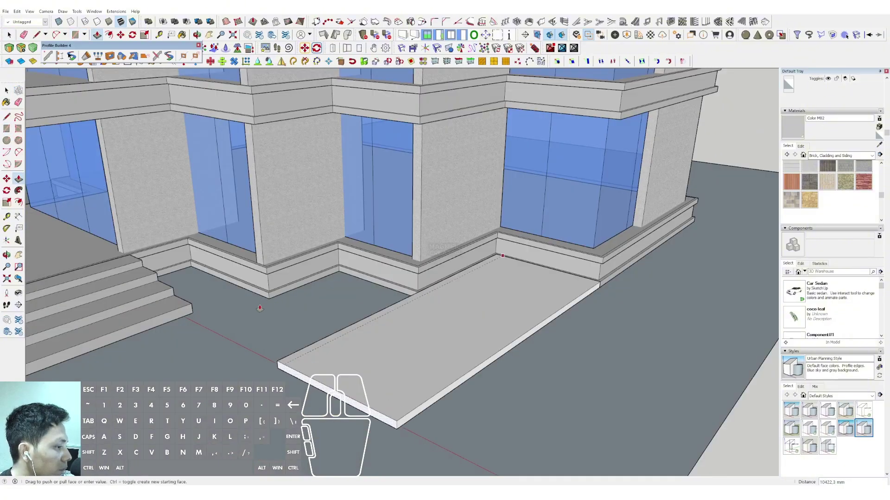
{"action": "left_click", "coordinate": [267, 300]}
{"action": "key", "text": "space"}
Step: Draw a rectangle on the new slab's inner side and Push/Pull it about 3636 mm sideways to the neighbouring bay's plinth
{"action": "middle_click_drag", "start_coordinate": [268, 301], "coordinate": [520, 295]}
{"action": "scroll", "coordinate": [498, 311], "scroll_direction": "up", "scroll_amount": 5}
{"action": "key", "text": "r"}
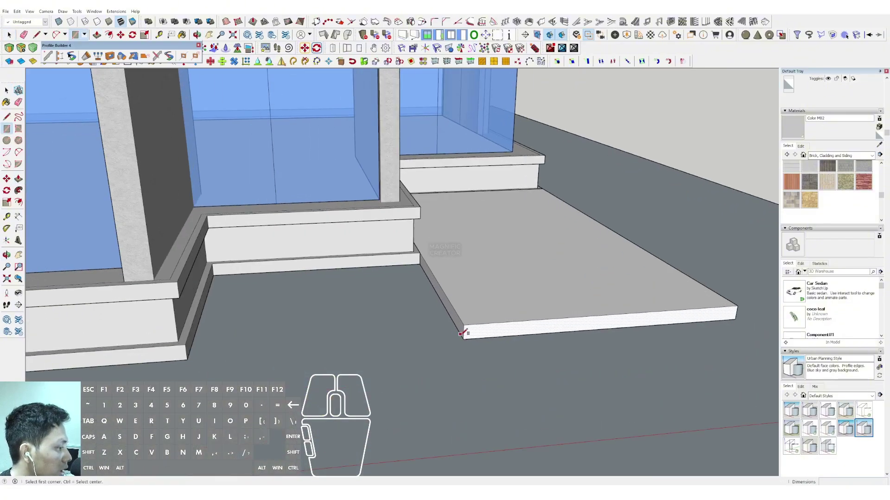
{"action": "left_click", "coordinate": [463, 339]}
{"action": "scroll", "coordinate": [445, 289], "scroll_direction": "up", "scroll_amount": 2}
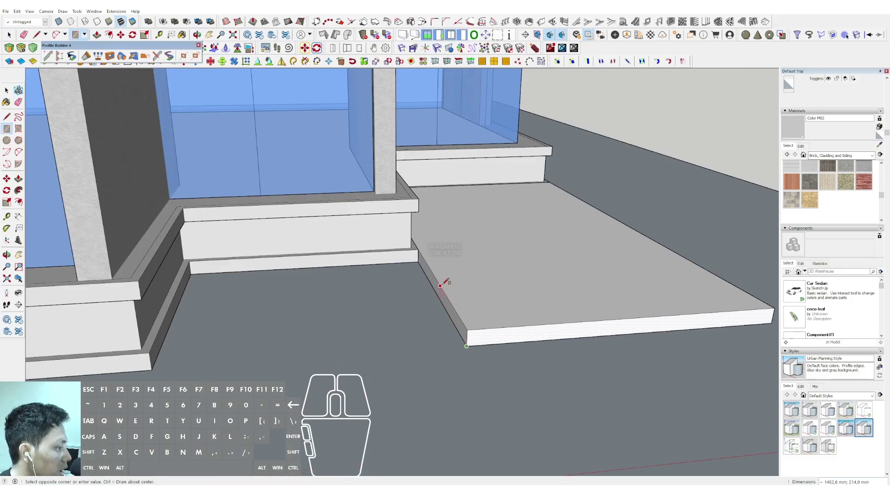
{"action": "left_click", "coordinate": [422, 260]}
{"action": "left_click", "coordinate": [176, 278]}
{"action": "key", "text": "space"}
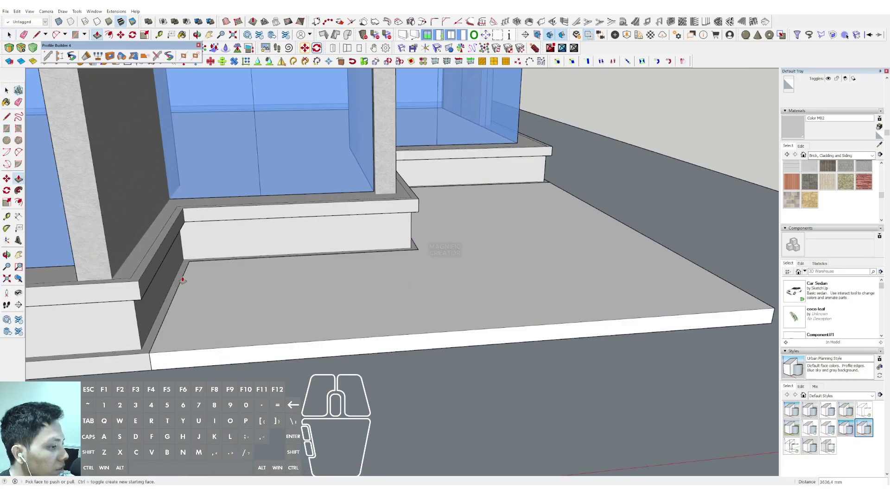
Step: Raise the L-shaped slab's top face to thicken it as a planter and group it
{"action": "middle_click_drag", "start_coordinate": [232, 269], "coordinate": [427, 271]}
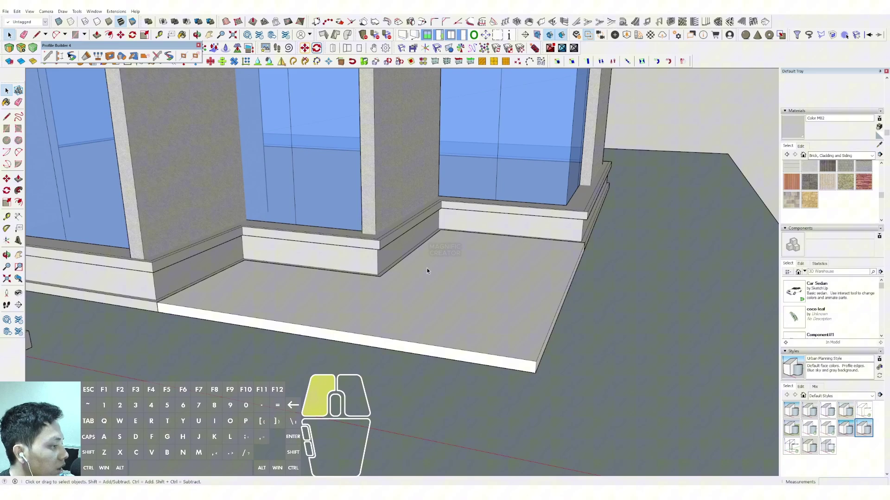
{"action": "key", "text": "space"}
{"action": "right_click", "coordinate": [443, 245]}
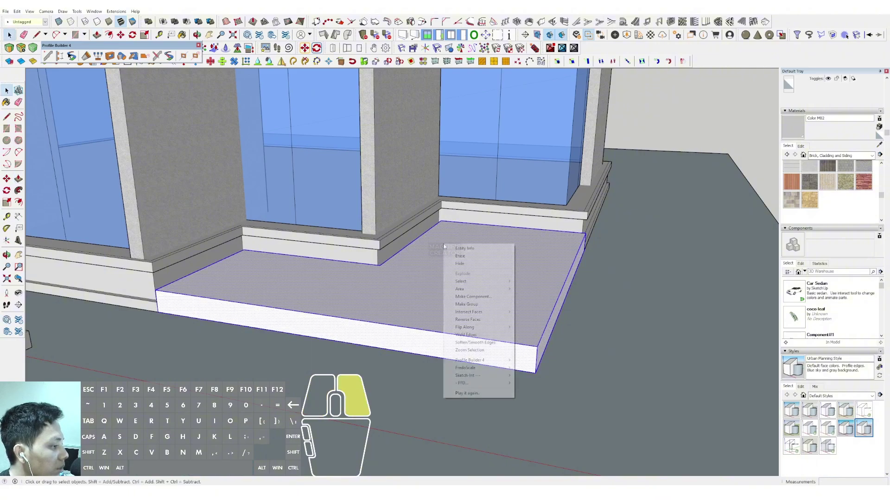
{"action": "left_click", "coordinate": [469, 305]}
Step: Paint the planter group with Cladding Stucco White sampled from the building's wall panels
{"action": "left_click", "coordinate": [413, 168]}
{"action": "left_click", "coordinate": [466, 277]}
{"action": "key", "text": "space"}
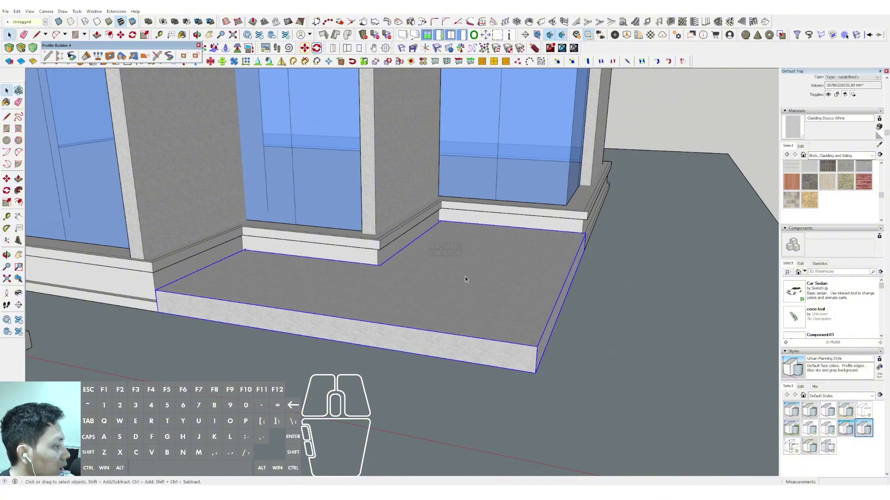
Step: Offset the planter's top outline slightly inward to form a narrow rim around the planting area
{"action": "mouse_move", "coordinate": [465, 277]}
{"action": "middle_mouse_down"}
{"action": "mouse_move", "coordinate": [456, 291]}
{"action": "mouse_move", "coordinate": [578, 271]}
{"action": "mouse_move", "coordinate": [487, 273]}
{"action": "middle_mouse_up"}
{"action": "left_click", "coordinate": [474, 294]}
{"action": "key", "text": "f"}
{"action": "left_click", "coordinate": [583, 272]}
{"action": "key", "text": "space"}
Step: Paint the planter's inner top face with Grass Light Green from the landscaping, fencing and vegetation materials
{"action": "left_click", "coordinate": [871, 156]}
{"action": "left_click", "coordinate": [832, 196]}
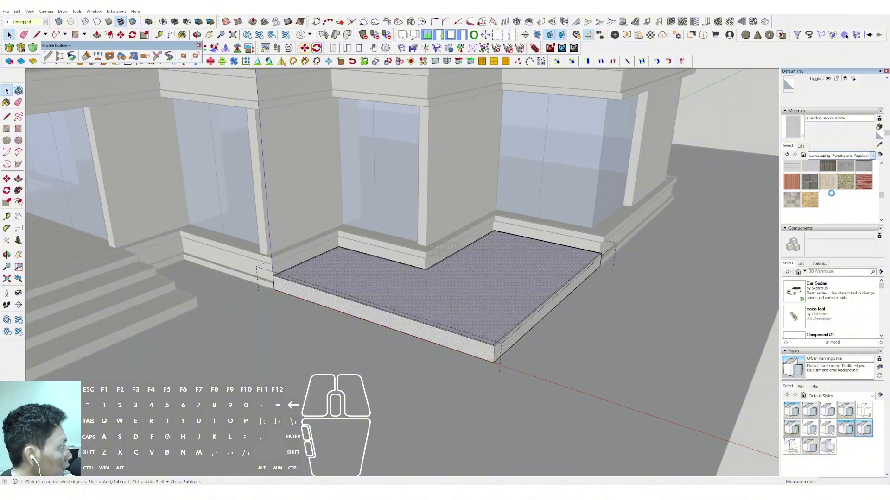
{"action": "left_click", "coordinate": [828, 205]}
{"action": "left_click", "coordinate": [524, 287]}
{"action": "scroll", "coordinate": [524, 284], "scroll_direction": "down", "scroll_amount": 2}
{"action": "left_click", "coordinate": [551, 320]}
{"action": "scroll", "coordinate": [522, 280], "scroll_direction": "down", "scroll_amount": 5}
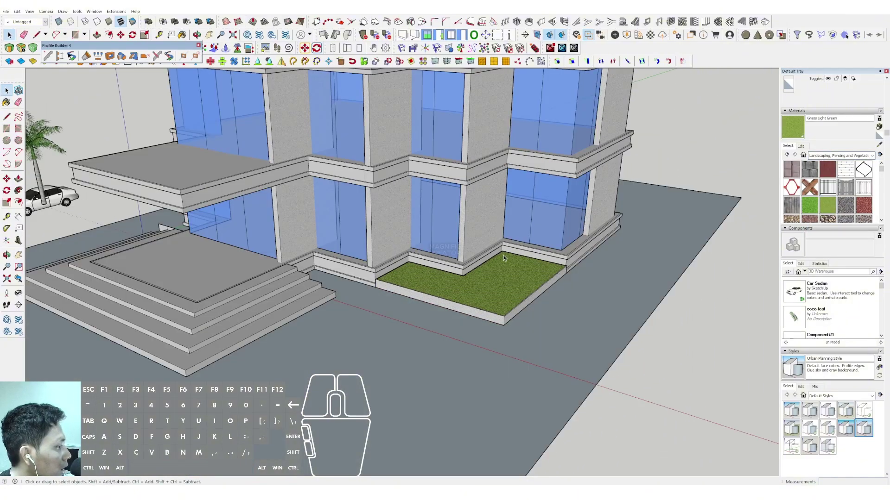
Step: Copy the palm tree beside the car onto the outer part of the grass planter
{"action": "middle_click_drag", "start_coordinate": [521, 280], "coordinate": [695, 257]}
{"action": "scroll", "coordinate": [286, 274], "scroll_direction": "up", "scroll_amount": 3}
{"action": "scroll", "coordinate": [285, 275], "scroll_direction": "up", "scroll_amount": 2}
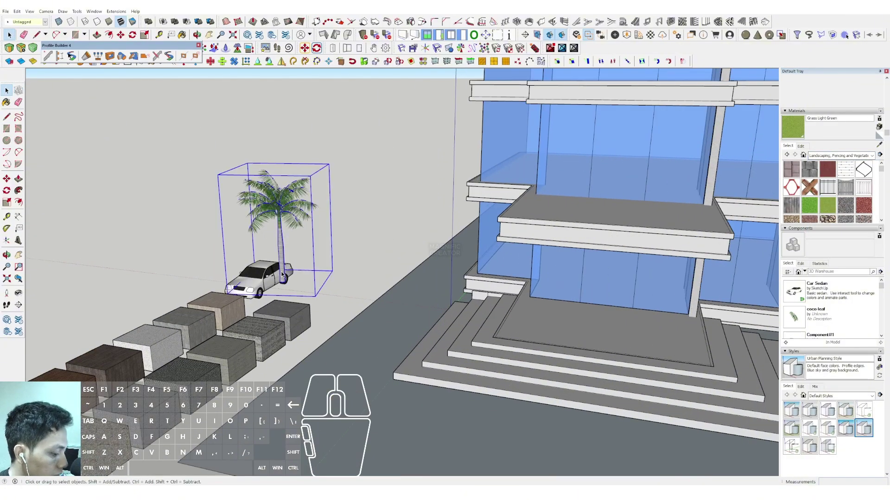
{"action": "left_click", "coordinate": [284, 281]}
{"action": "scroll", "coordinate": [199, 254], "scroll_direction": "down", "scroll_amount": 5}
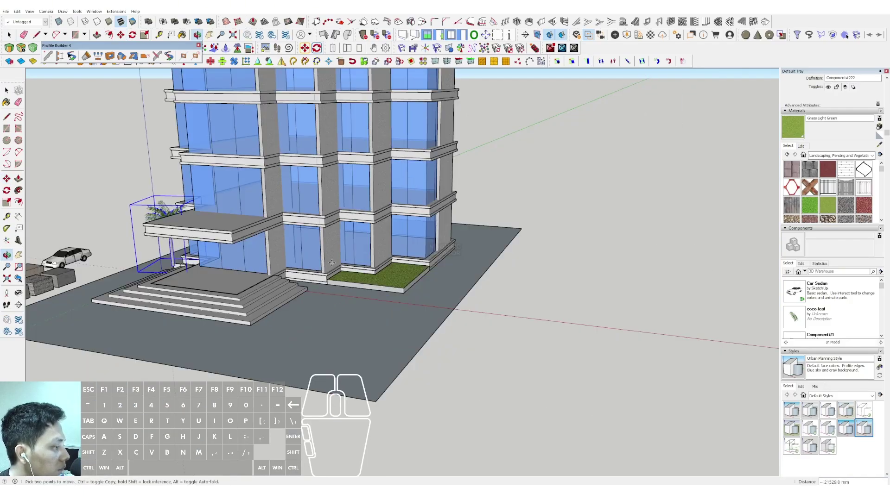
{"action": "scroll", "coordinate": [366, 259], "scroll_direction": "up", "scroll_amount": 6}
{"action": "left_click", "coordinate": [417, 276]}
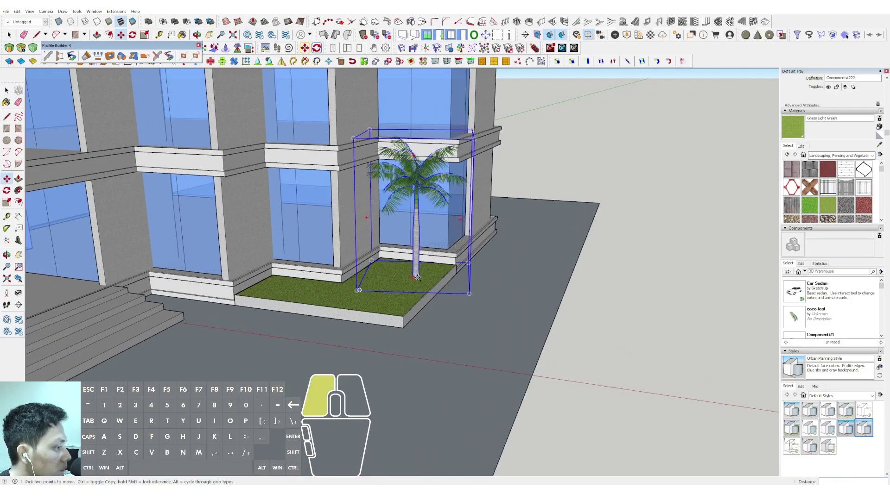
Step: Copy the planter's palm tree to the part of the grass nearer the entrance steps
{"action": "key", "text": "ctrl"}
{"action": "left_click", "coordinate": [417, 277]}
{"action": "left_click", "coordinate": [292, 297]}
{"action": "scroll", "coordinate": [292, 297], "scroll_direction": "down", "scroll_amount": 5}
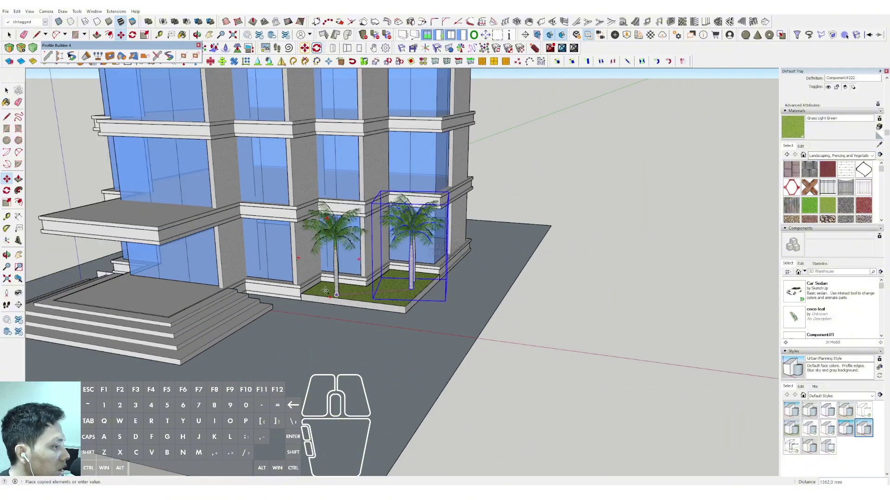
{"action": "key", "text": "space"}
Step: Copy the vertical stucco panel from the front bay's inner edge to the bay's opposite edge
{"action": "scroll", "coordinate": [95, 272], "scroll_direction": "down", "scroll_amount": 3}
{"action": "middle_click_drag", "start_coordinate": [345, 227], "coordinate": [404, 284]}
{"action": "scroll", "coordinate": [419, 216], "scroll_direction": "up", "scroll_amount": 2}
{"action": "scroll", "coordinate": [418, 214], "scroll_direction": "down", "scroll_amount": 3}
{"action": "scroll", "coordinate": [364, 276], "scroll_direction": "up", "scroll_amount": 5}
{"action": "scroll", "coordinate": [402, 242], "scroll_direction": "up", "scroll_amount": 3}
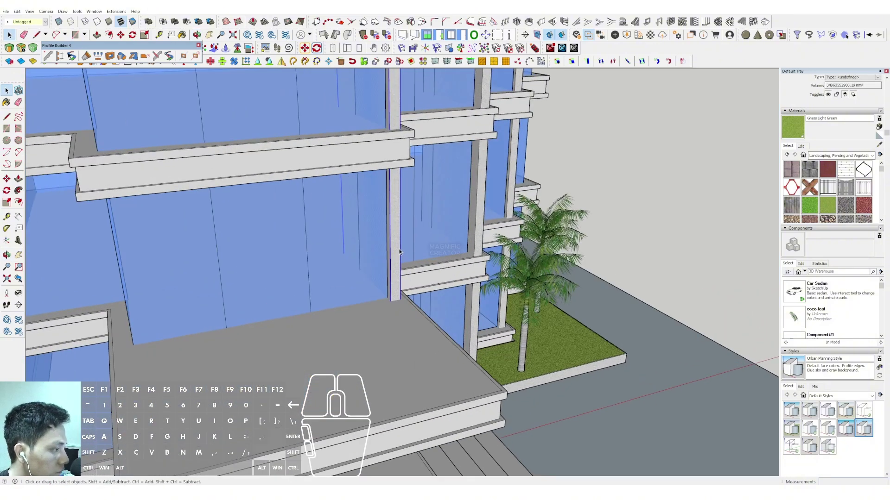
{"action": "key", "text": "m"}
{"action": "key", "text": "ctrl"}
{"action": "left_click", "coordinate": [404, 235]}
{"action": "key", "text": "shift"}
{"action": "scroll", "coordinate": [420, 232], "scroll_direction": "down", "scroll_amount": 2}
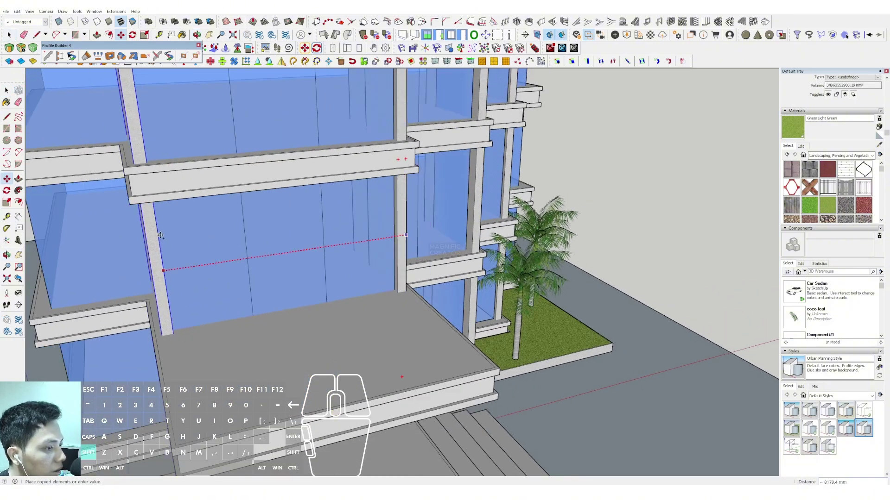
{"action": "left_click", "coordinate": [165, 238], "text": "shift"}
{"action": "key", "text": "space"}
Step: Examine the whole facade with its stucco panels from the front, from low down and from the side
{"action": "scroll", "coordinate": [204, 248], "scroll_direction": "down", "scroll_amount": 3}
{"action": "middle_click_drag", "start_coordinate": [211, 250], "coordinate": [131, 189]}
{"action": "scroll", "coordinate": [276, 196], "scroll_direction": "down", "scroll_amount": 2}
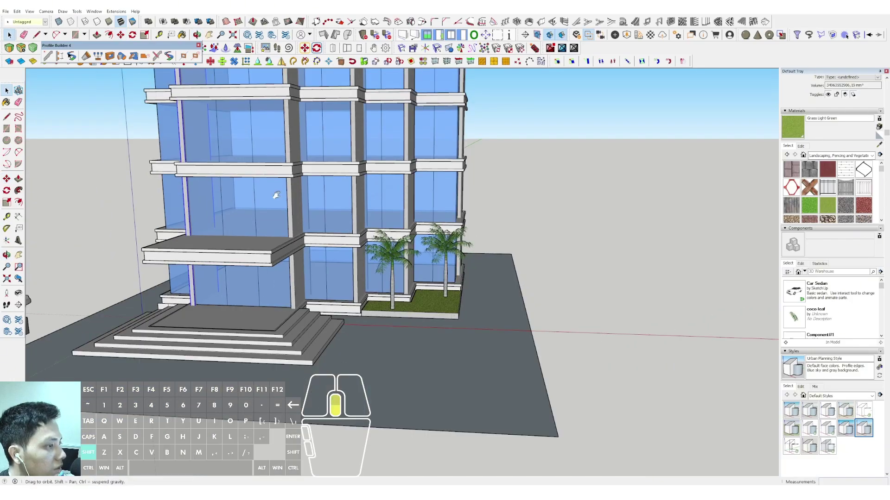
{"action": "middle_click_drag", "start_coordinate": [276, 197], "coordinate": [253, 157]}
{"action": "scroll", "coordinate": [291, 146], "scroll_direction": "down", "scroll_amount": 1}
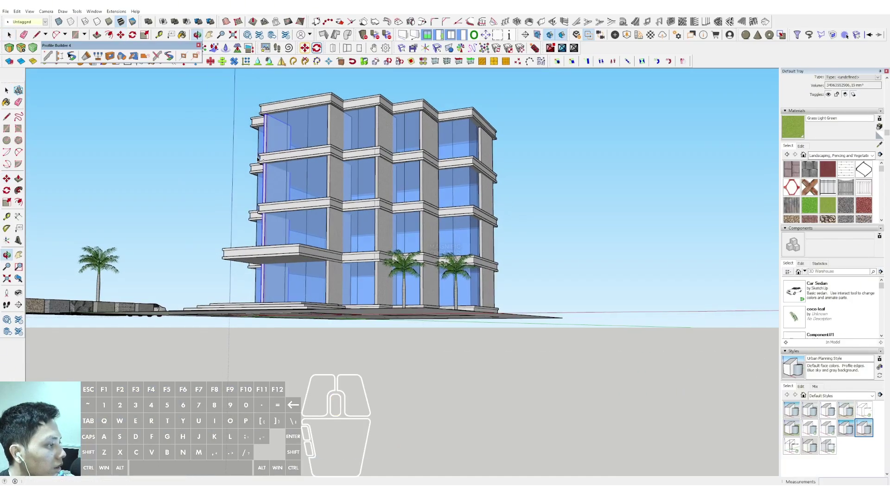
{"action": "scroll", "coordinate": [303, 180], "scroll_direction": "up", "scroll_amount": 3}
{"action": "middle_click_drag", "start_coordinate": [309, 186], "coordinate": [354, 236], "text": "shift"}
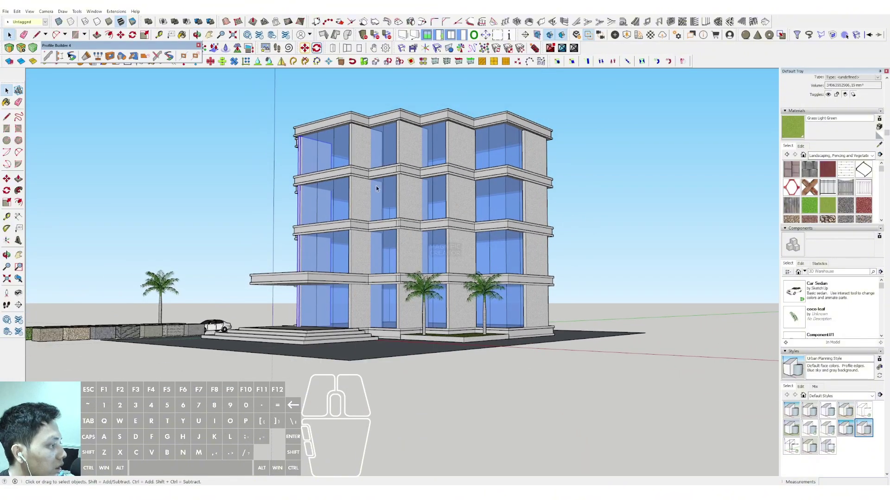
Step: Model a narrow vertical fin between the third-floor slabs, beside the front bay's outer stucco panel
{"action": "scroll", "coordinate": [278, 200], "scroll_direction": "up", "scroll_amount": 5}
{"action": "key", "text": "r"}
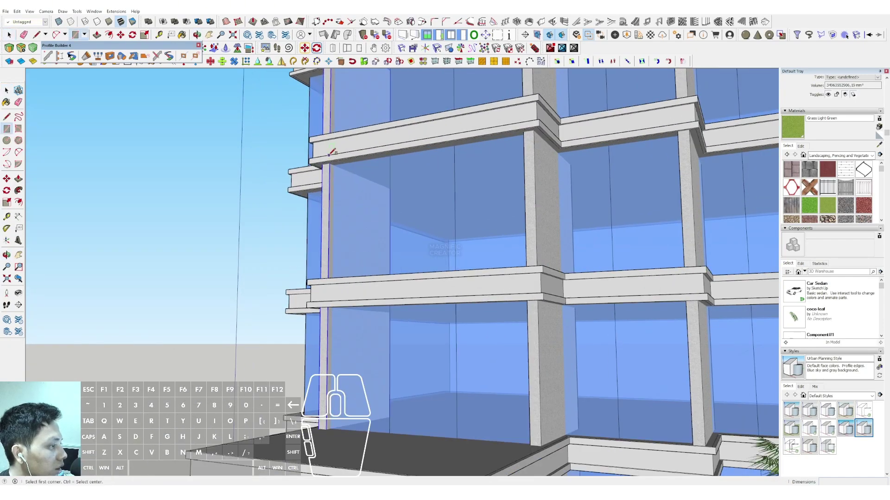
{"action": "scroll", "coordinate": [330, 271], "scroll_direction": "up", "scroll_amount": 2}
{"action": "key", "text": "space"}
{"action": "middle_click_drag", "start_coordinate": [331, 280], "coordinate": [324, 193]}
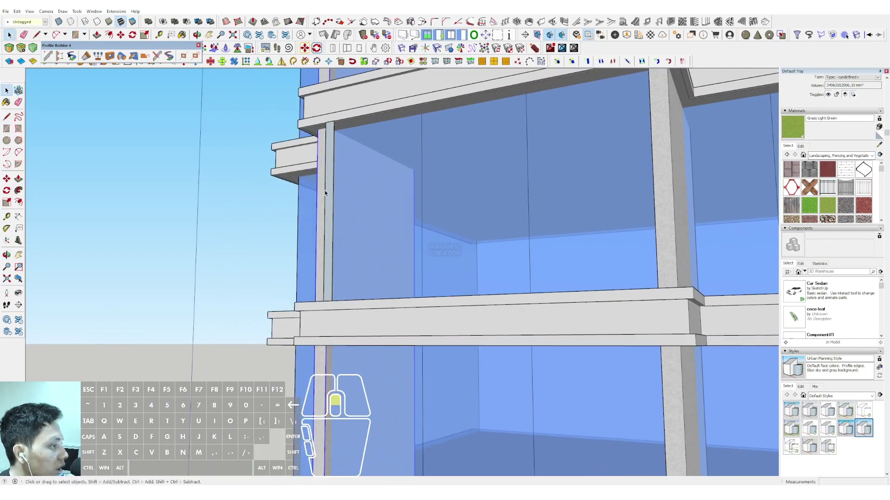
{"action": "left_click_drag", "start_coordinate": [330, 164], "coordinate": [360, 172]}
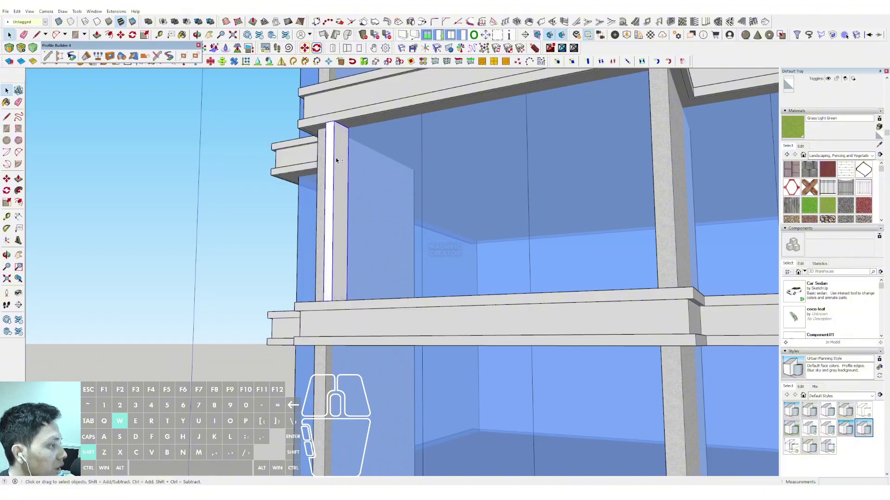
Step: Make the new vertical fin a component
{"action": "scroll", "coordinate": [338, 162], "scroll_direction": "down", "scroll_amount": 4}
{"action": "right_click", "coordinate": [343, 194]}
{"action": "left_click", "coordinate": [370, 258]}
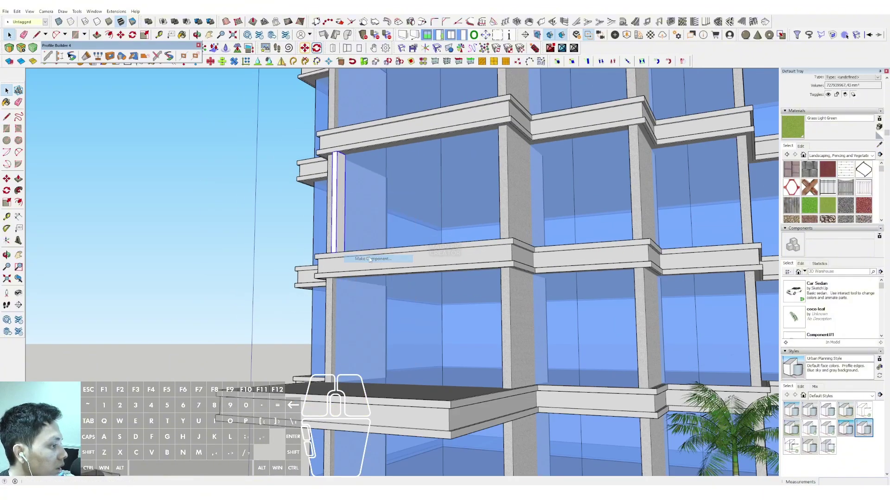
{"action": "left_click", "coordinate": [564, 267]}
Step: Copy the fin about 7076 mm across the front bay and divide the distance into evenly spaced copies
{"action": "middle_click_drag", "start_coordinate": [361, 223], "coordinate": [272, 148]}
{"action": "scroll", "coordinate": [350, 145], "scroll_direction": "up", "scroll_amount": 2}
{"action": "key", "text": "m"}
{"action": "key", "text": "ctrl"}
{"action": "left_click", "coordinate": [257, 143]}
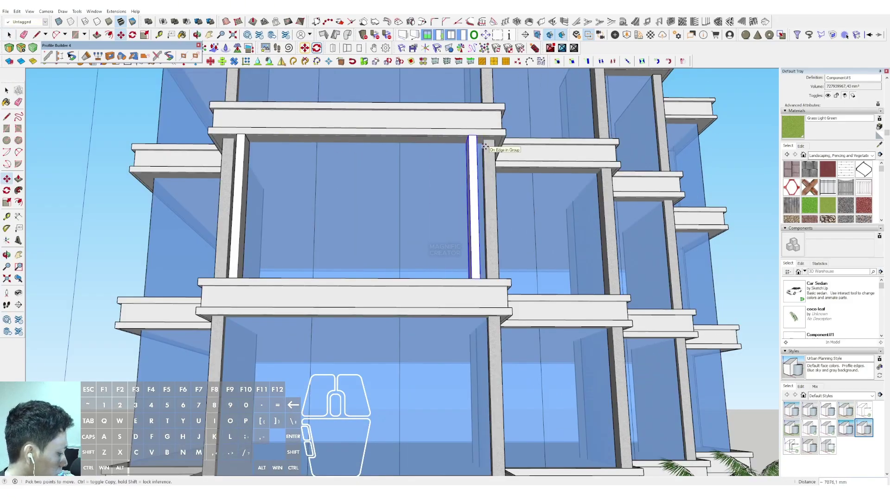
{"action": "key", "text": "Return"}
{"action": "key", "text": "space"}
Step: Copy a fin to the third bay on the same floor and array it evenly over about 2993 mm
{"action": "scroll", "coordinate": [417, 222], "scroll_direction": "down", "scroll_amount": 3}
{"action": "middle_click_drag", "start_coordinate": [417, 222], "coordinate": [337, 215]}
{"action": "scroll", "coordinate": [368, 227], "scroll_direction": "down", "scroll_amount": 2}
{"action": "scroll", "coordinate": [350, 200], "scroll_direction": "up", "scroll_amount": 1}
{"action": "scroll", "coordinate": [321, 237], "scroll_direction": "up", "scroll_amount": 1}
{"action": "scroll", "coordinate": [337, 215], "scroll_direction": "up", "scroll_amount": 3}
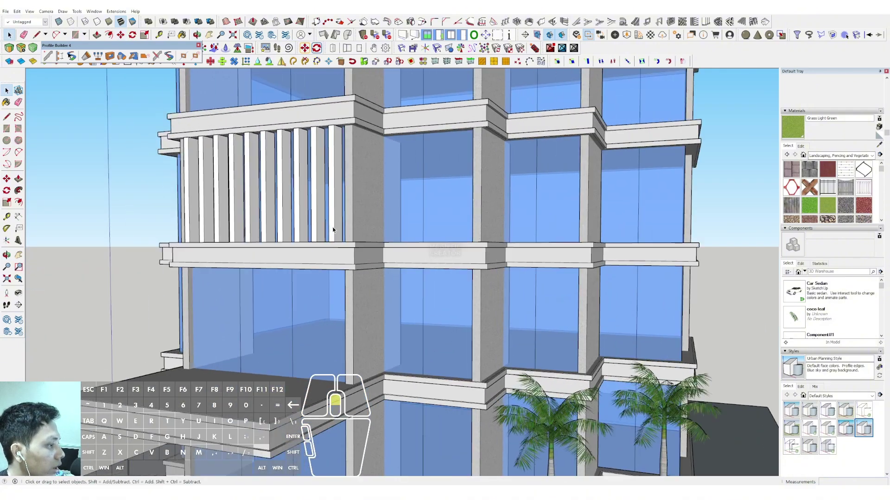
{"action": "left_click", "coordinate": [344, 231]}
{"action": "scroll", "coordinate": [343, 232], "scroll_direction": "up", "scroll_amount": 5}
{"action": "key", "text": "m"}
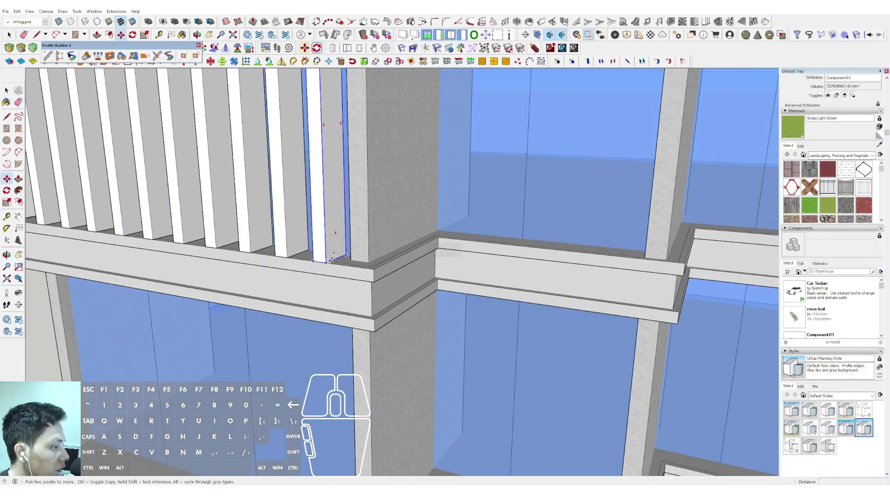
{"action": "scroll", "coordinate": [327, 264], "scroll_direction": "down", "scroll_amount": 5}
{"action": "scroll", "coordinate": [232, 276], "scroll_direction": "up", "scroll_amount": 3}
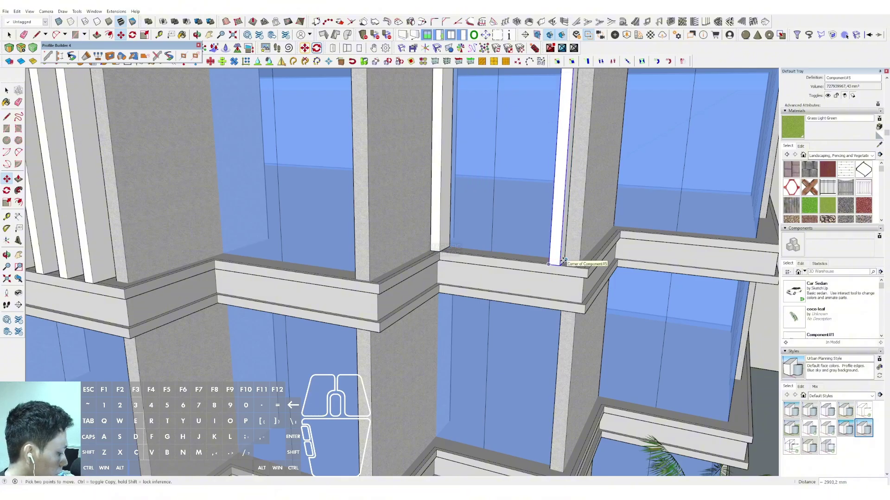
{"action": "key", "text": "Return"}
Step: Examine the two fin arrays on the third floor from several viewpoints around the building
{"action": "scroll", "coordinate": [499, 269], "scroll_direction": "down", "scroll_amount": 5}
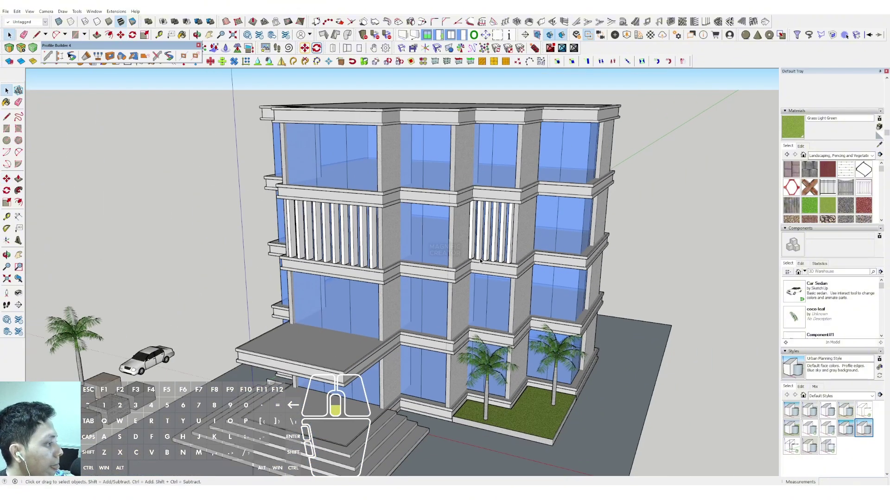
{"action": "middle_click_drag", "start_coordinate": [499, 269], "coordinate": [474, 185]}
{"action": "middle_click_drag", "start_coordinate": [482, 225], "coordinate": [512, 228], "text": "shift"}
{"action": "scroll", "coordinate": [465, 196], "scroll_direction": "up", "scroll_amount": 3}
{"action": "scroll", "coordinate": [464, 200], "scroll_direction": "down", "scroll_amount": 3}
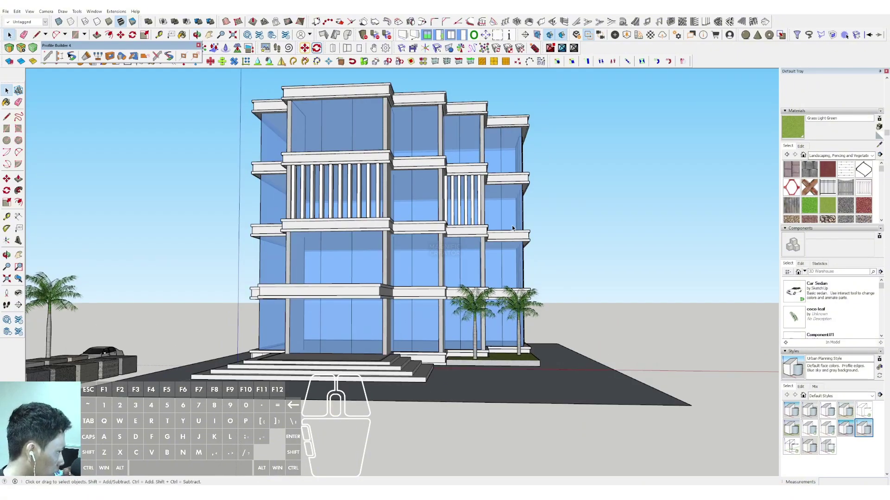
{"action": "scroll", "coordinate": [468, 211], "scroll_direction": "down", "scroll_amount": 2}
{"action": "middle_click_drag", "start_coordinate": [468, 211], "coordinate": [439, 159]}
Step: Copy the third bay's set of fins down to the second bay on the floor below
{"action": "scroll", "coordinate": [439, 162], "scroll_direction": "up", "scroll_amount": 6}
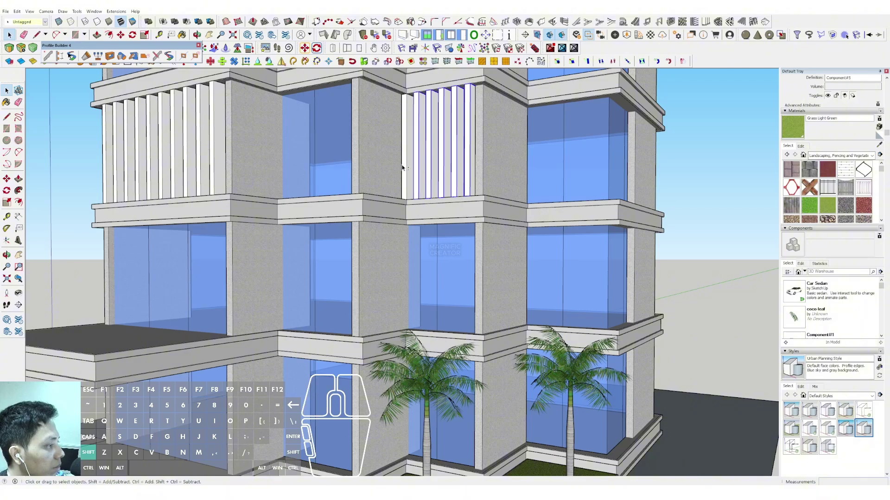
{"action": "scroll", "coordinate": [403, 168], "scroll_direction": "up", "scroll_amount": 5}
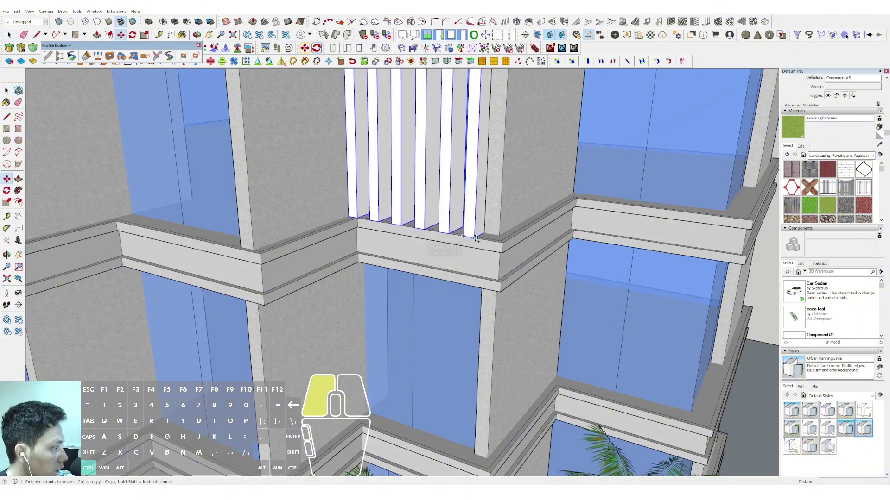
{"action": "scroll", "coordinate": [476, 238], "scroll_direction": "down", "scroll_amount": 8}
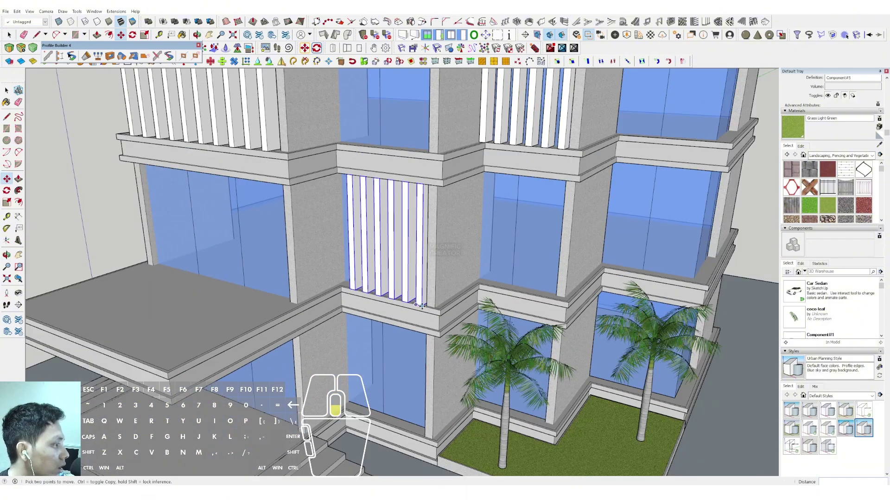
{"action": "key", "text": "ctrl+t"}
{"action": "scroll", "coordinate": [422, 307], "scroll_direction": "down", "scroll_amount": 2}
{"action": "scroll", "coordinate": [472, 257], "scroll_direction": "down", "scroll_amount": 5}
{"action": "middle_click_drag", "start_coordinate": [422, 307], "coordinate": [476, 238]}
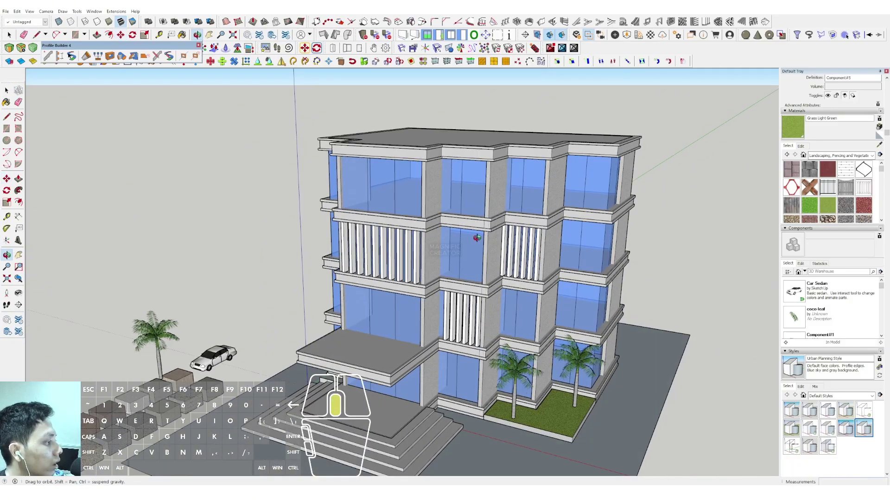
Step: Copy the second bay's second-floor set of fins up about 10908 mm to the top floor of the same bay
{"action": "scroll", "coordinate": [485, 222], "scroll_direction": "up", "scroll_amount": 2}
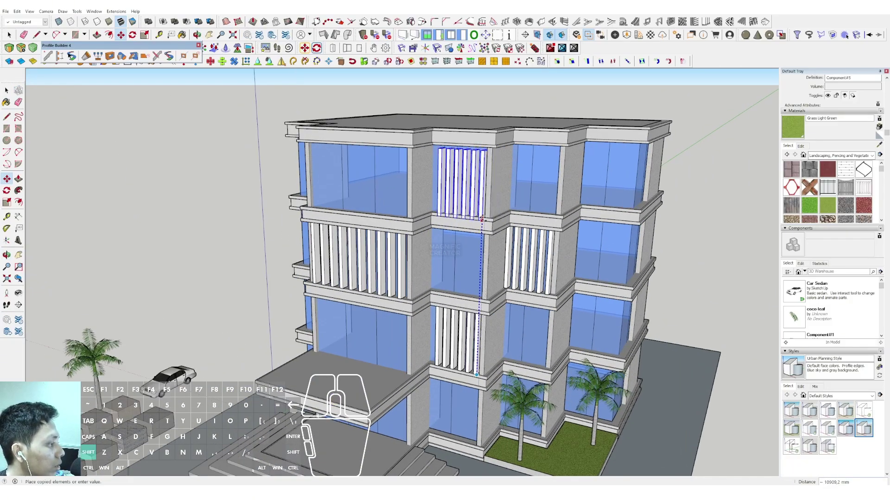
{"action": "scroll", "coordinate": [482, 216], "scroll_direction": "up", "scroll_amount": 2}
{"action": "key", "text": "shift"}
{"action": "key", "text": "space"}
{"action": "scroll", "coordinate": [479, 218], "scroll_direction": "down", "scroll_amount": 5}
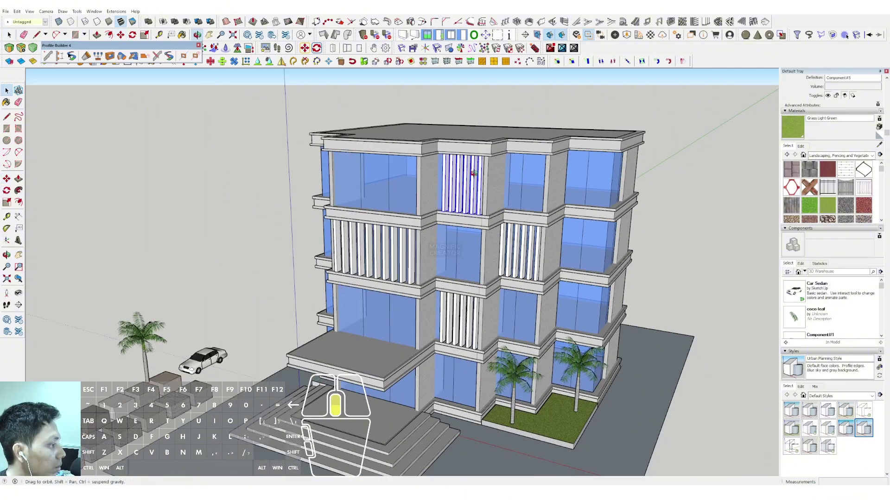
Step: Copy the third bay's third-floor set of fins to the fourth bay on the second floor
{"action": "middle_click_drag", "start_coordinate": [479, 250], "coordinate": [505, 242]}
{"action": "scroll", "coordinate": [499, 215], "scroll_direction": "up", "scroll_amount": 3}
{"action": "scroll", "coordinate": [491, 232], "scroll_direction": "up", "scroll_amount": 6}
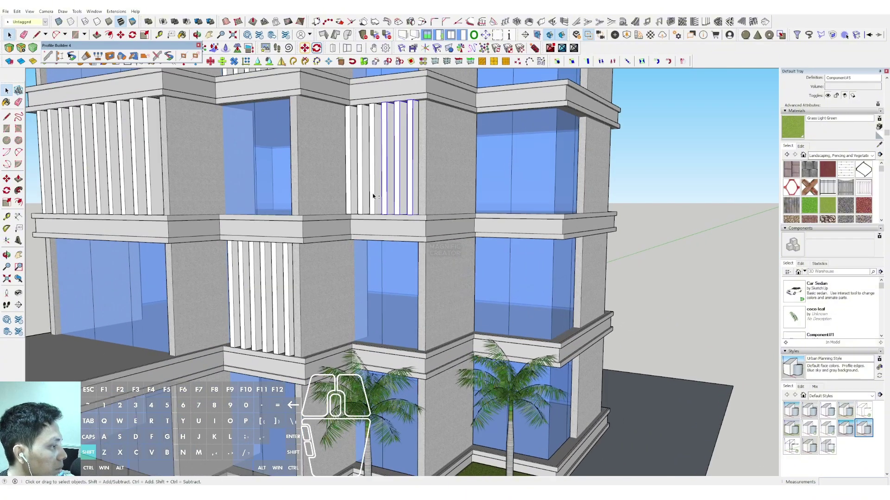
{"action": "left_click", "coordinate": [350, 189], "text": "shift"}
{"action": "scroll", "coordinate": [408, 214], "scroll_direction": "up", "scroll_amount": 2}
{"action": "middle_click_drag", "start_coordinate": [410, 216], "coordinate": [420, 254]}
{"action": "scroll", "coordinate": [421, 251], "scroll_direction": "up", "scroll_amount": 2}
{"action": "key", "text": "m"}
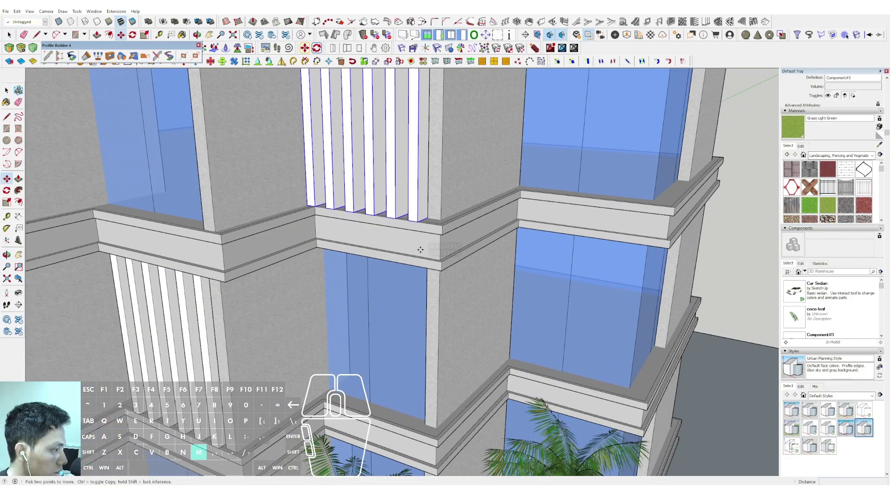
{"action": "left_click", "coordinate": [417, 222]}
{"action": "middle_click_drag", "start_coordinate": [575, 306], "coordinate": [477, 275]}
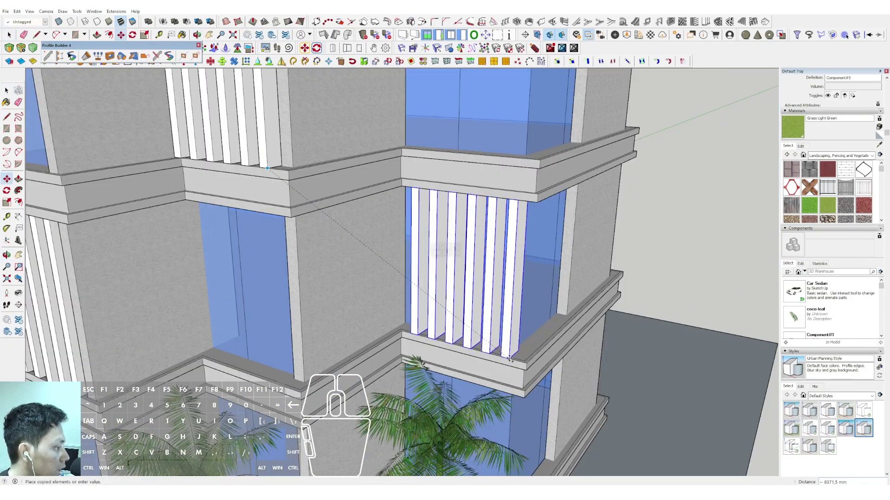
Step: Copy the fourth bay's second-floor fins up to the top floor of the same bay
{"action": "scroll", "coordinate": [510, 324], "scroll_direction": "down", "scroll_amount": 6}
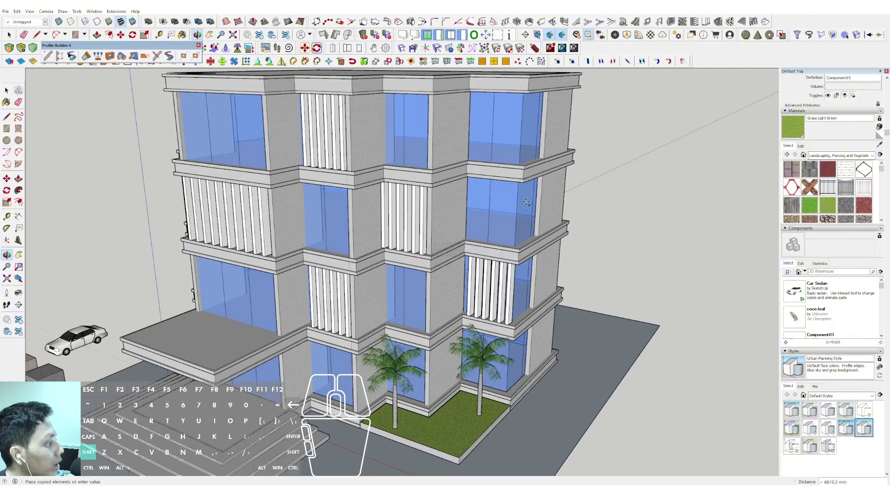
{"action": "key", "text": "shift"}
{"action": "scroll", "coordinate": [484, 195], "scroll_direction": "down", "scroll_amount": 4}
Step: Copy the second bay's top-floor set of fins to the recessed bay on the opposite side of the front bay
{"action": "middle_click_drag", "start_coordinate": [464, 278], "coordinate": [438, 187]}
{"action": "scroll", "coordinate": [424, 235], "scroll_direction": "up", "scroll_amount": 2}
{"action": "middle_click_drag", "start_coordinate": [438, 187], "coordinate": [429, 181]}
{"action": "scroll", "coordinate": [429, 180], "scroll_direction": "up", "scroll_amount": 5}
{"action": "left_click", "coordinate": [428, 171]}
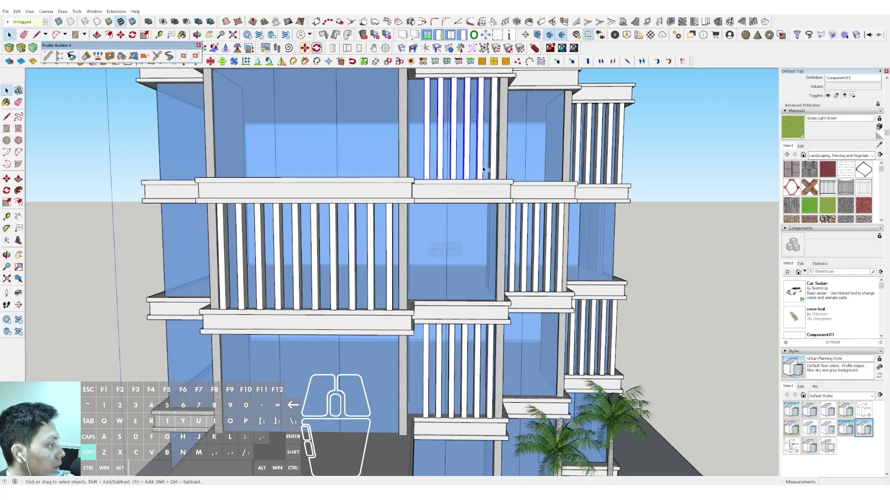
{"action": "scroll", "coordinate": [448, 221], "scroll_direction": "up", "scroll_amount": 3}
{"action": "scroll", "coordinate": [439, 215], "scroll_direction": "up", "scroll_amount": 2}
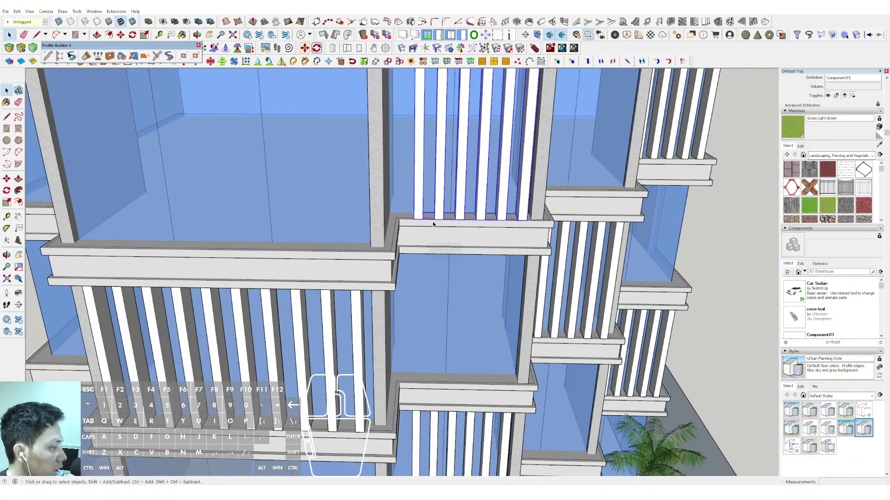
{"action": "left_click", "coordinate": [415, 220]}
{"action": "scroll", "coordinate": [389, 218], "scroll_direction": "down", "scroll_amount": 1}
{"action": "middle_click_drag", "start_coordinate": [329, 216], "coordinate": [649, 217], "text": "shift"}
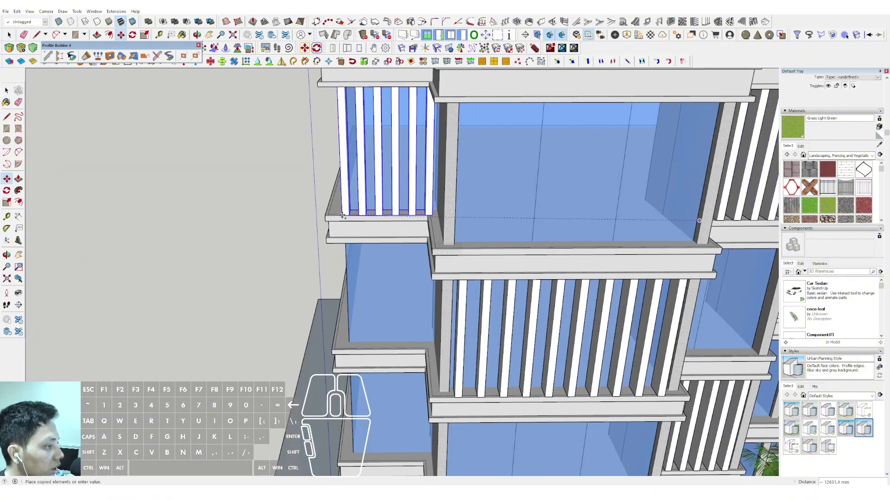
{"action": "middle_click_drag", "start_coordinate": [440, 160], "coordinate": [441, 193]}
Step: Copy the recessed side bay's top-floor fins straight down to the second floor
{"action": "key", "text": "ctrl"}
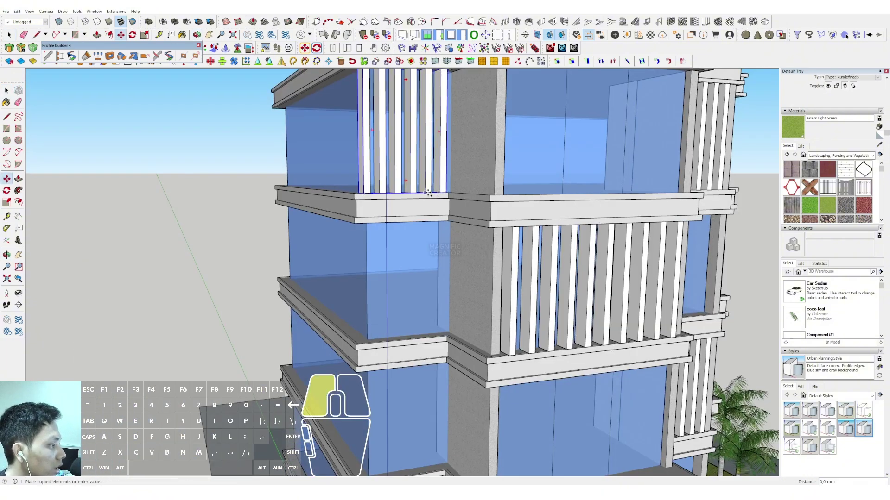
{"action": "scroll", "coordinate": [423, 258], "scroll_direction": "down", "scroll_amount": 3}
{"action": "scroll", "coordinate": [413, 185], "scroll_direction": "up", "scroll_amount": 3}
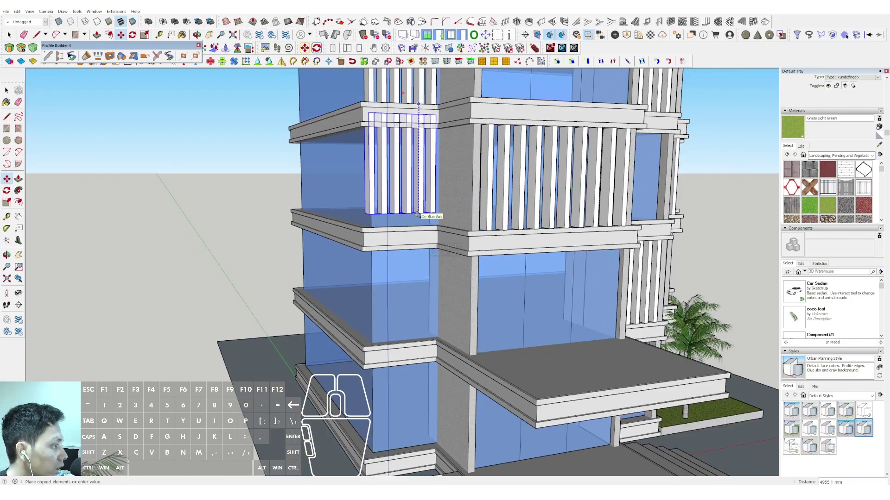
{"action": "scroll", "coordinate": [412, 176], "scroll_direction": "up", "scroll_amount": 2}
{"action": "left_click", "coordinate": [413, 296], "text": "shift"}
{"action": "key", "text": "space"}
{"action": "scroll", "coordinate": [413, 294], "scroll_direction": "down", "scroll_amount": 4}
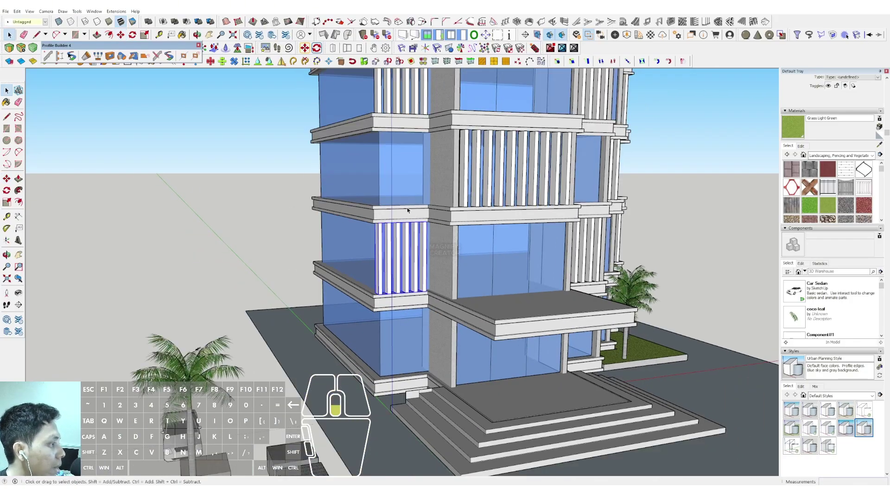
Step: Sample the dark wood Material10 from its sample block and paint the front bay's third-floor fins with it
{"action": "middle_click_drag", "start_coordinate": [409, 211], "coordinate": [369, 170]}
{"action": "scroll", "coordinate": [419, 203], "scroll_direction": "up", "scroll_amount": 2}
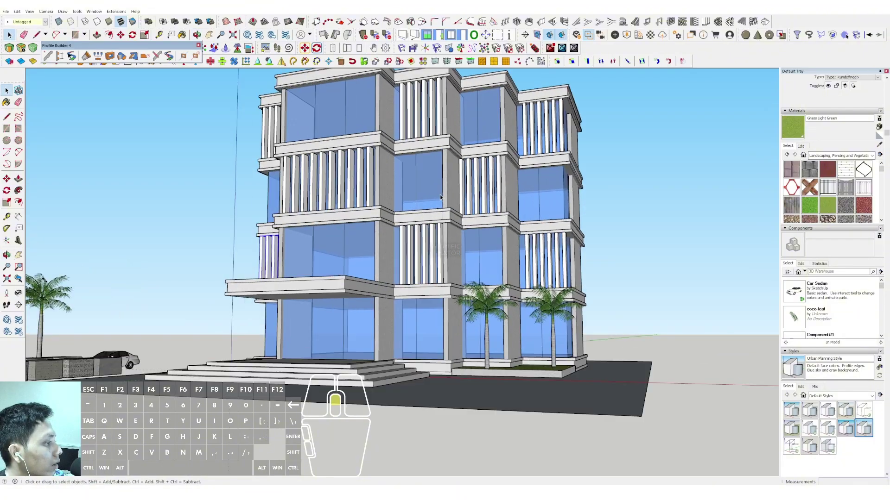
{"action": "middle_click_drag", "start_coordinate": [421, 211], "coordinate": [527, 215], "text": "shift"}
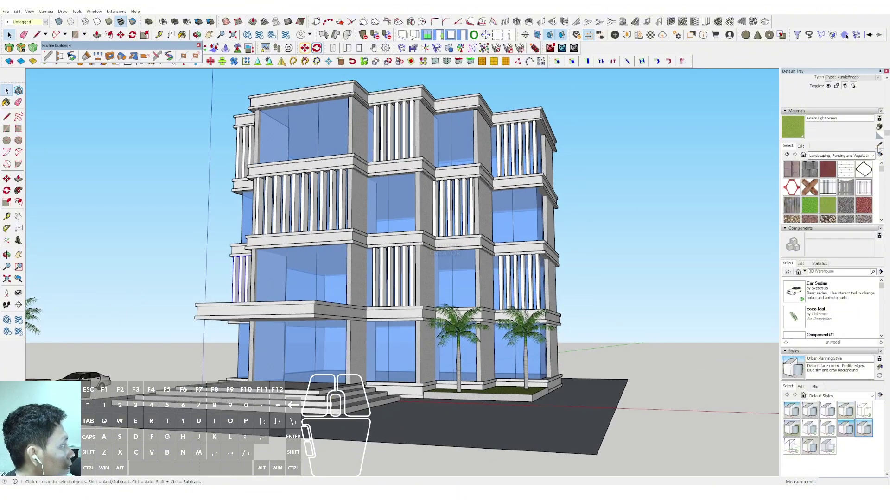
{"action": "scroll", "coordinate": [495, 184], "scroll_direction": "down", "scroll_amount": 3}
{"action": "middle_click_drag", "start_coordinate": [494, 184], "coordinate": [430, 310]}
{"action": "scroll", "coordinate": [215, 351], "scroll_direction": "up", "scroll_amount": 4}
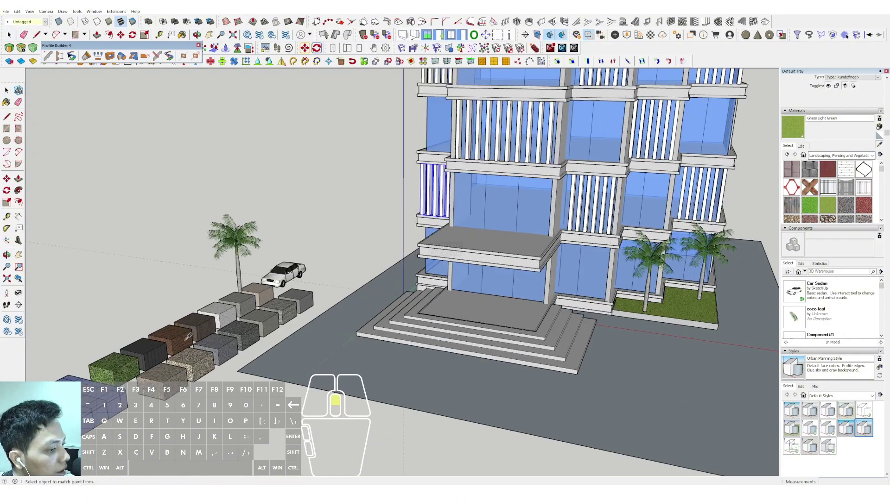
{"action": "left_click", "coordinate": [195, 324]}
{"action": "left_click", "coordinate": [197, 321], "text": "alt"}
{"action": "scroll", "coordinate": [196, 321], "scroll_direction": "down", "scroll_amount": 4}
{"action": "mouse_move", "coordinate": [196, 321]}
{"action": "middle_mouse_down"}
{"action": "mouse_move", "coordinate": [425, 228]}
{"action": "mouse_move", "coordinate": [412, 222]}
{"action": "middle_mouse_up"}
{"action": "scroll", "coordinate": [425, 228], "scroll_direction": "up", "scroll_amount": 5}
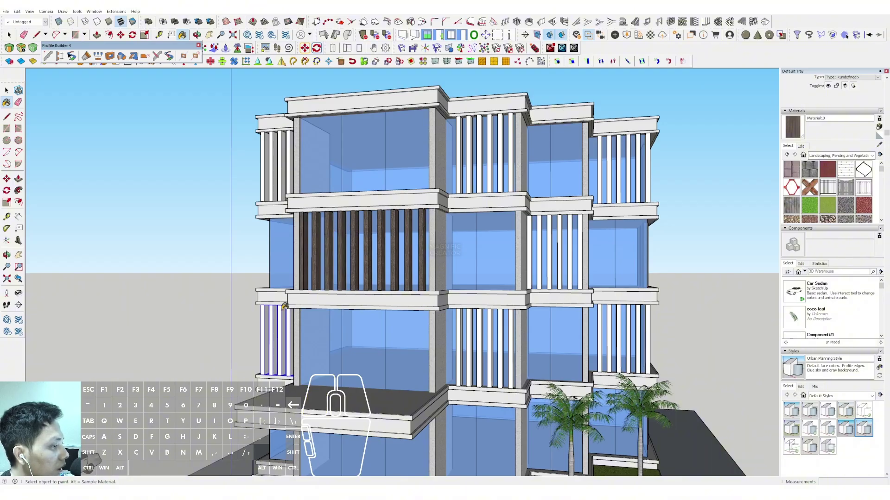
Step: Paint the fins of the recessed side bay, the second bay and the third bay with the dark wood material
{"action": "left_click", "coordinate": [471, 158]}
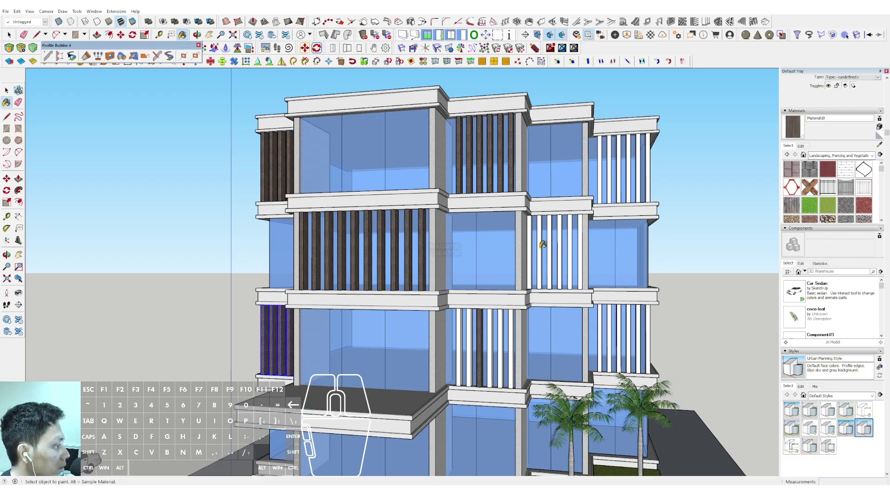
{"action": "scroll", "coordinate": [556, 244], "scroll_direction": "up", "scroll_amount": 3}
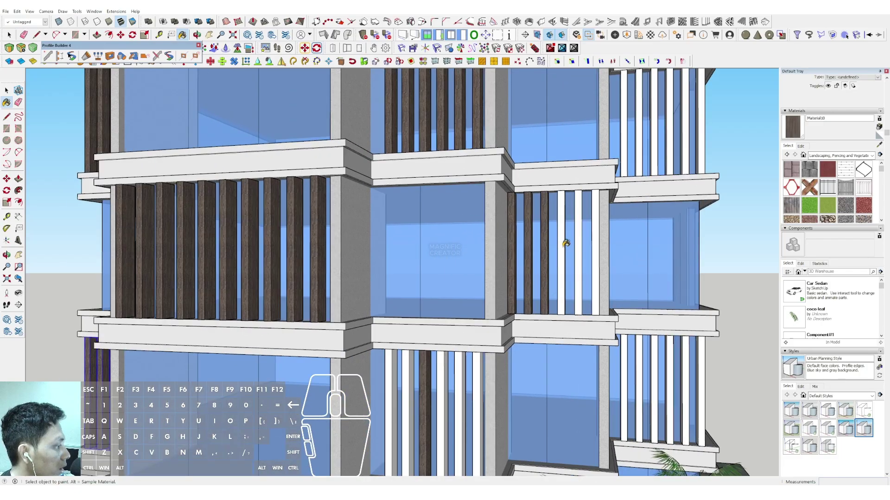
{"action": "scroll", "coordinate": [461, 314], "scroll_direction": "down", "scroll_amount": 5}
{"action": "scroll", "coordinate": [470, 314], "scroll_direction": "up", "scroll_amount": 5}
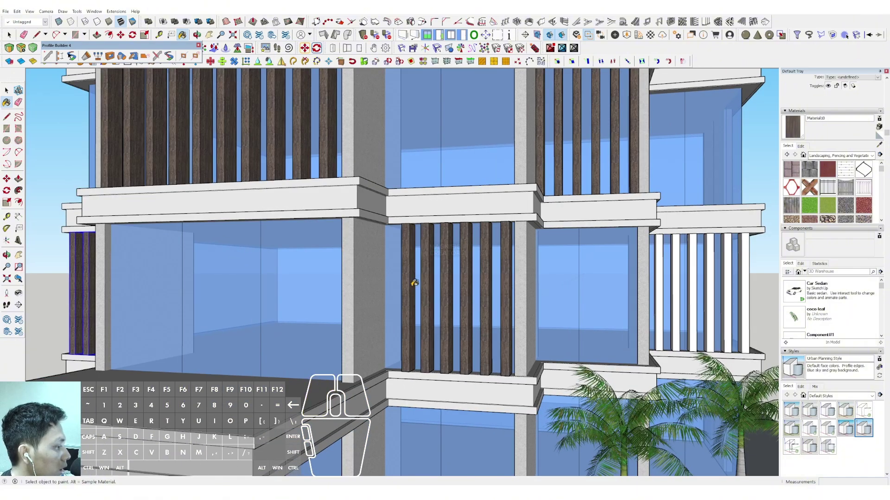
Step: Paint the fourth bay's fins on the second and top floors with the dark wood material
{"action": "scroll", "coordinate": [414, 282], "scroll_direction": "down", "scroll_amount": 5}
{"action": "scroll", "coordinate": [488, 253], "scroll_direction": "up", "scroll_amount": 5}
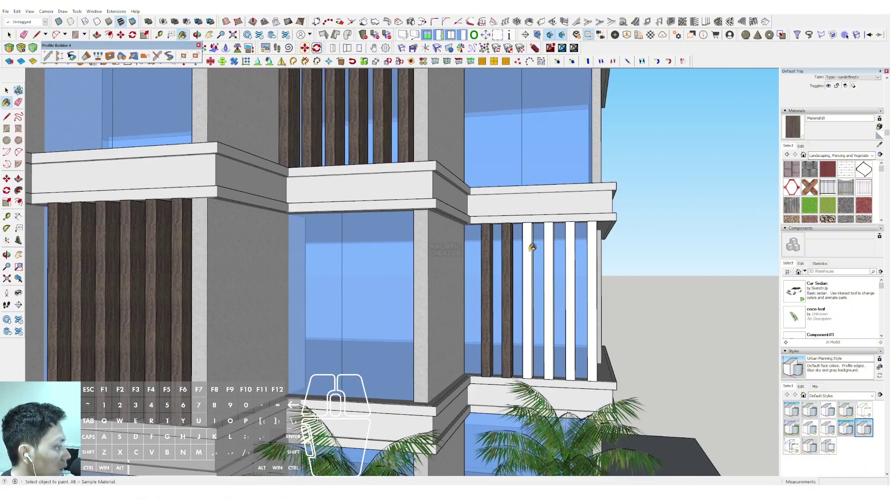
{"action": "scroll", "coordinate": [597, 244], "scroll_direction": "down", "scroll_amount": 5}
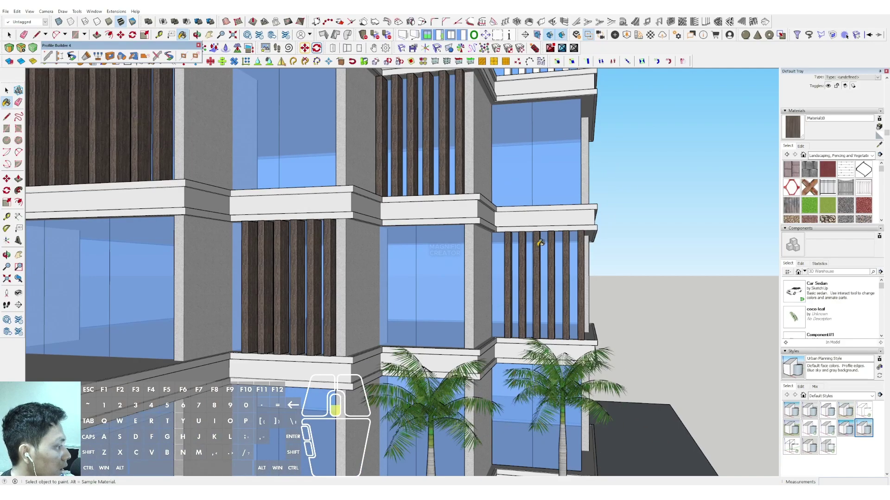
{"action": "scroll", "coordinate": [528, 159], "scroll_direction": "up", "scroll_amount": 5}
{"action": "left_click", "coordinate": [549, 155]}
{"action": "left_click", "coordinate": [526, 157]}
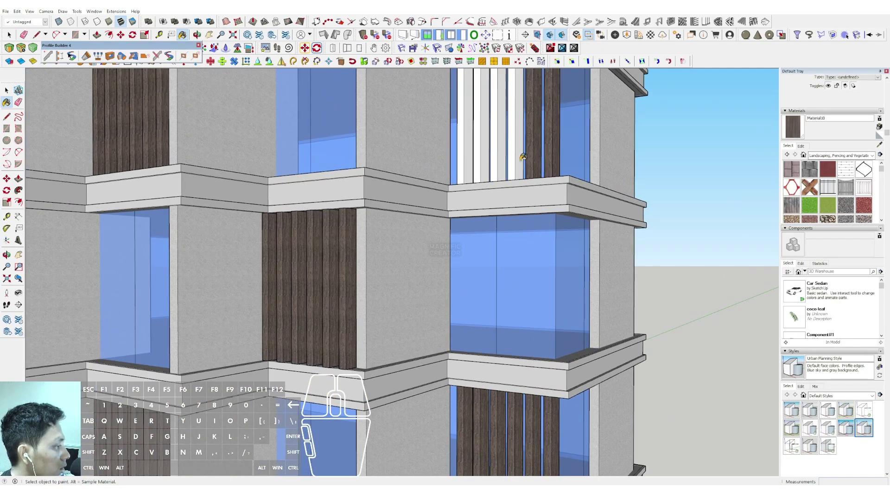
{"action": "scroll", "coordinate": [480, 175], "scroll_direction": "down", "scroll_amount": 7}
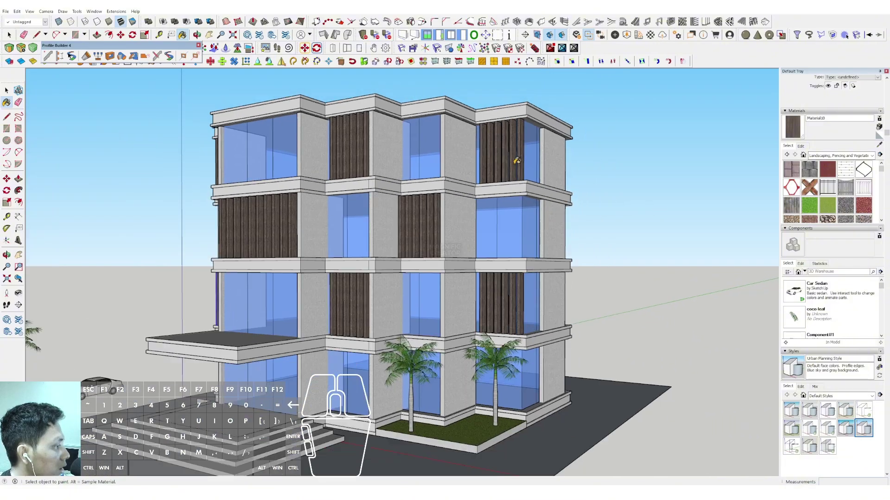
Step: Turn on shadows for the whole model view
{"action": "middle_click_drag", "start_coordinate": [476, 218], "coordinate": [463, 174]}
{"action": "key", "text": "space"}
{"action": "scroll", "coordinate": [454, 200], "scroll_direction": "up", "scroll_amount": 2}
{"action": "mouse_move", "coordinate": [437, 206]}
{"action": "middle_mouse_down"}
{"action": "mouse_move", "coordinate": [432, 221]}
{"action": "mouse_move", "coordinate": [463, 224]}
{"action": "mouse_move", "coordinate": [442, 229]}
{"action": "middle_mouse_up"}
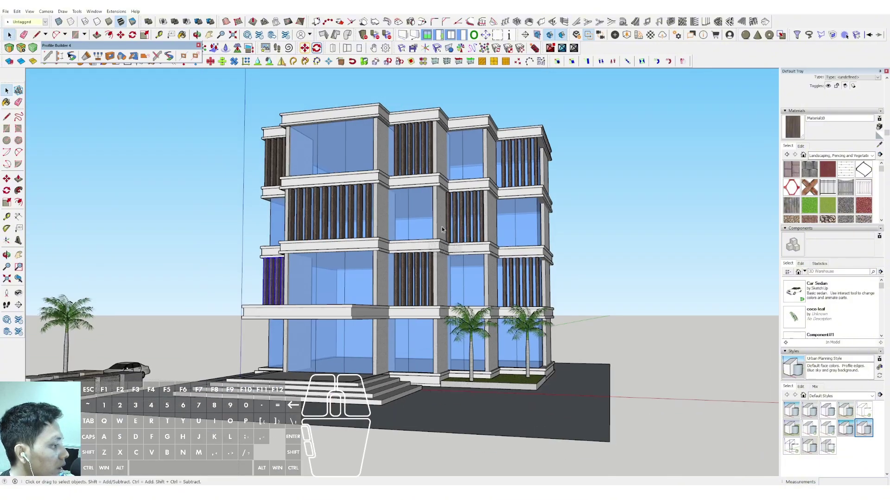
{"action": "left_click", "coordinate": [28, 11]}
{"action": "left_click", "coordinate": [40, 90]}
{"action": "middle_click_drag", "start_coordinate": [40, 90], "coordinate": [483, 274]}
{"action": "scroll", "coordinate": [484, 278], "scroll_direction": "up", "scroll_amount": 3}
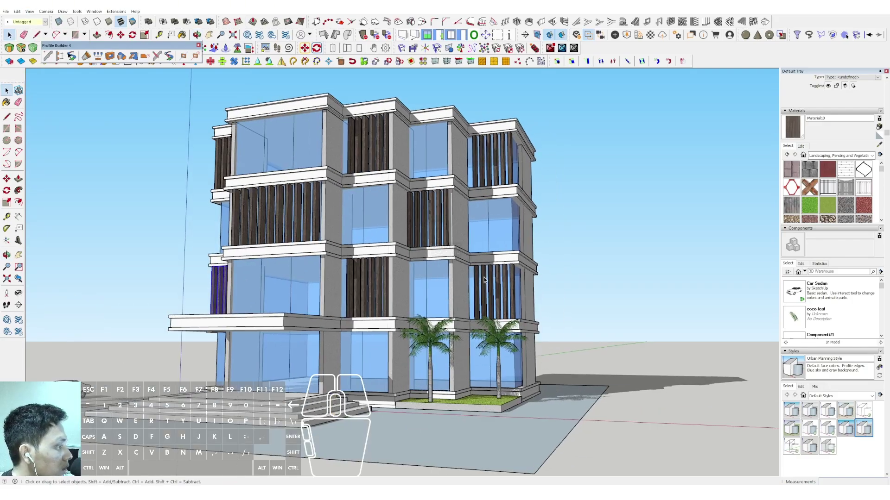
Step: Compare the Landscape Architecture, 3D Printing and Construction Documentation styles, and apply the Default Style to the model
{"action": "left_click", "coordinate": [846, 429]}
{"action": "left_click", "coordinate": [846, 409]}
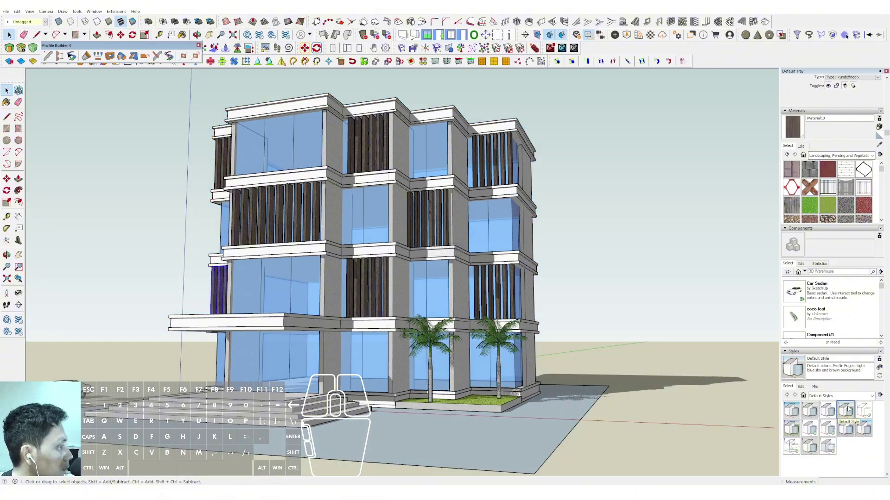
{"action": "middle_click_drag", "start_coordinate": [602, 319], "coordinate": [795, 395]}
{"action": "left_click", "coordinate": [792, 429]}
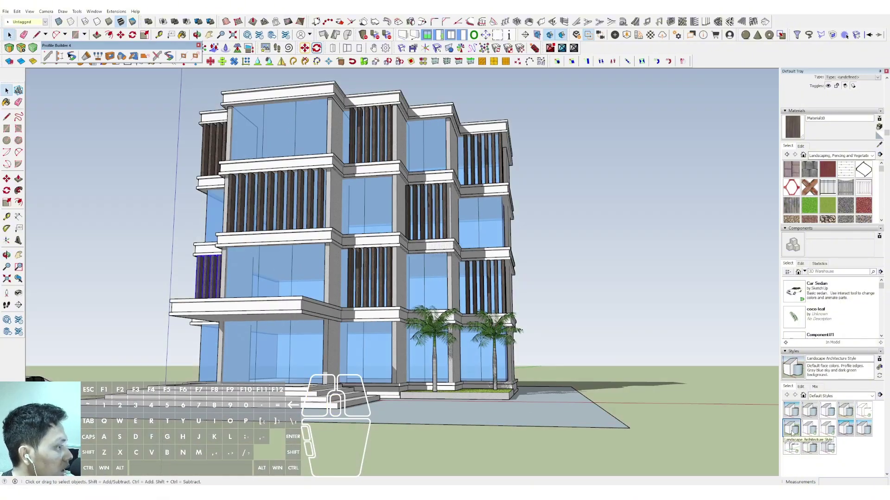
{"action": "left_click", "coordinate": [791, 411]}
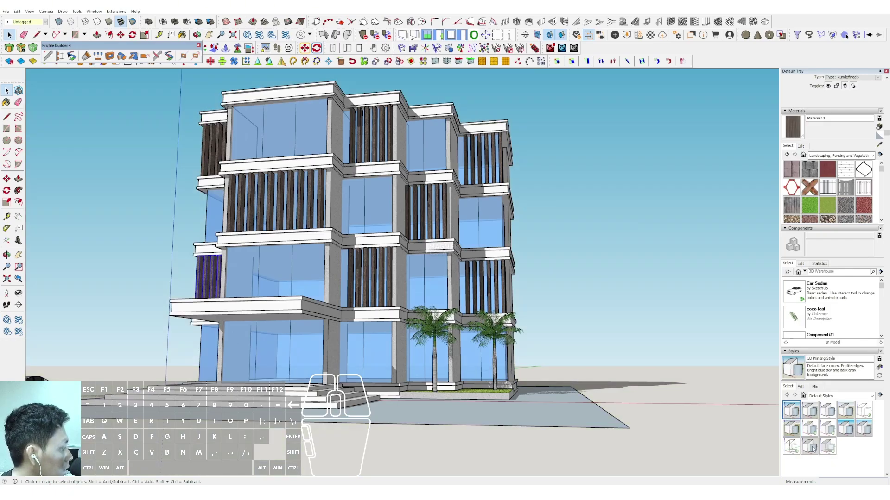
{"action": "left_click", "coordinate": [828, 409]}
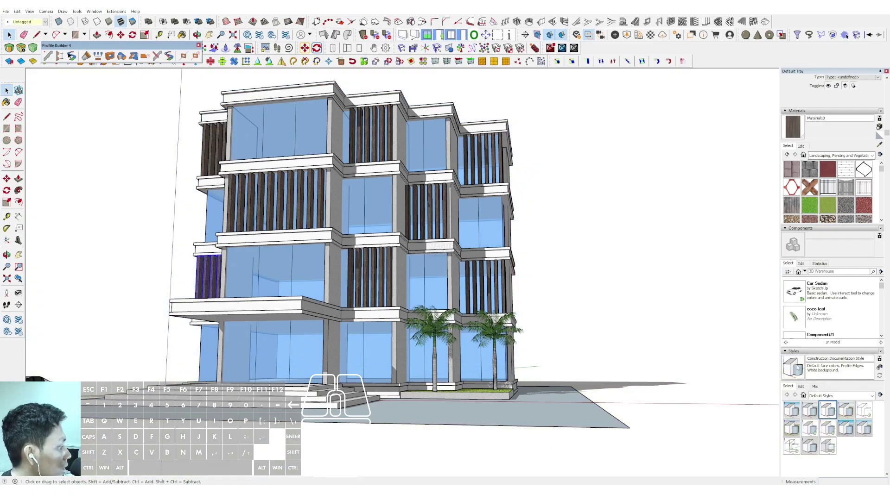
{"action": "left_click", "coordinate": [852, 414]}
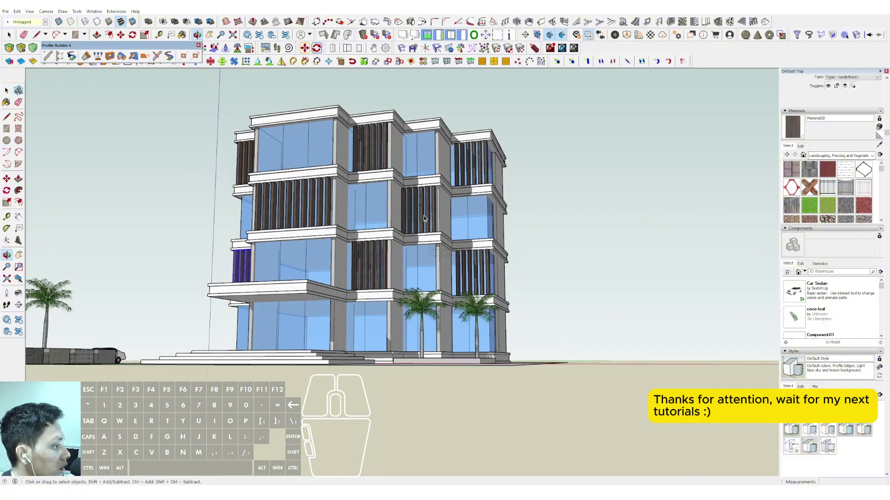